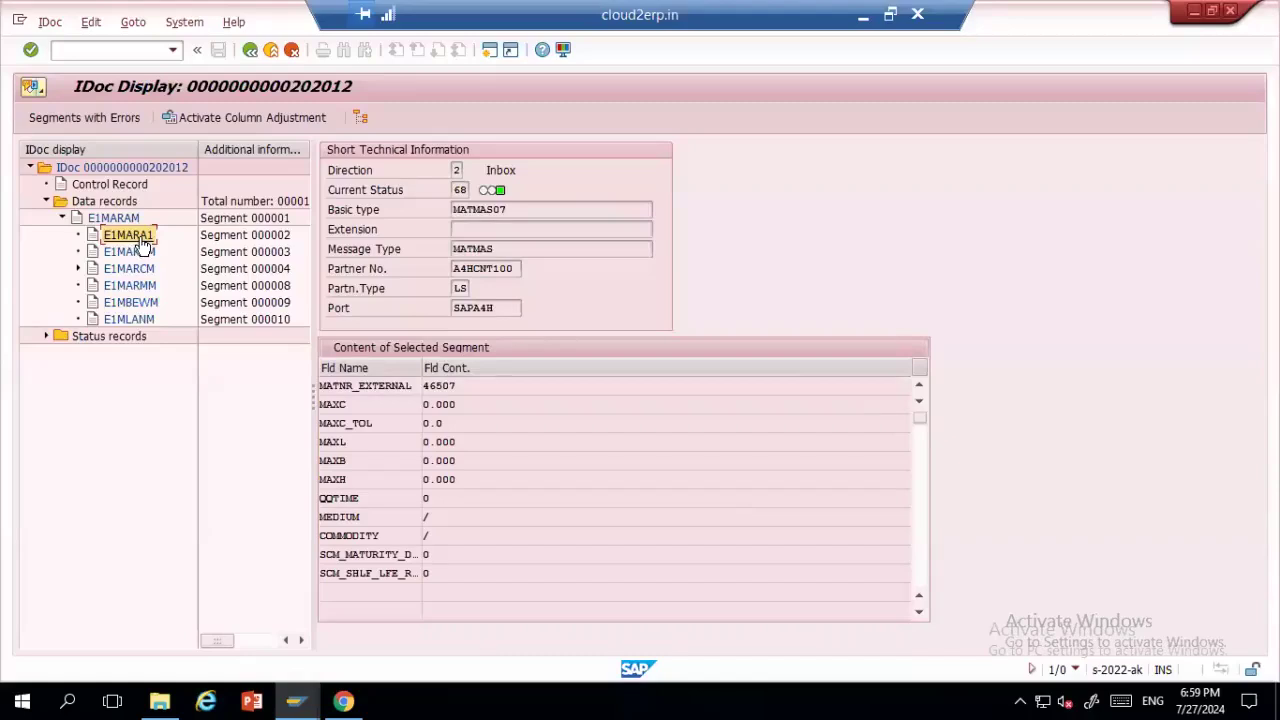
# - Review the external material number in segment E1MARA1, the description fields in E1MAKTM and the plant in E1MARCM
pyautogui.moveTo(468, 385); pyautogui.dragTo(412, 383)
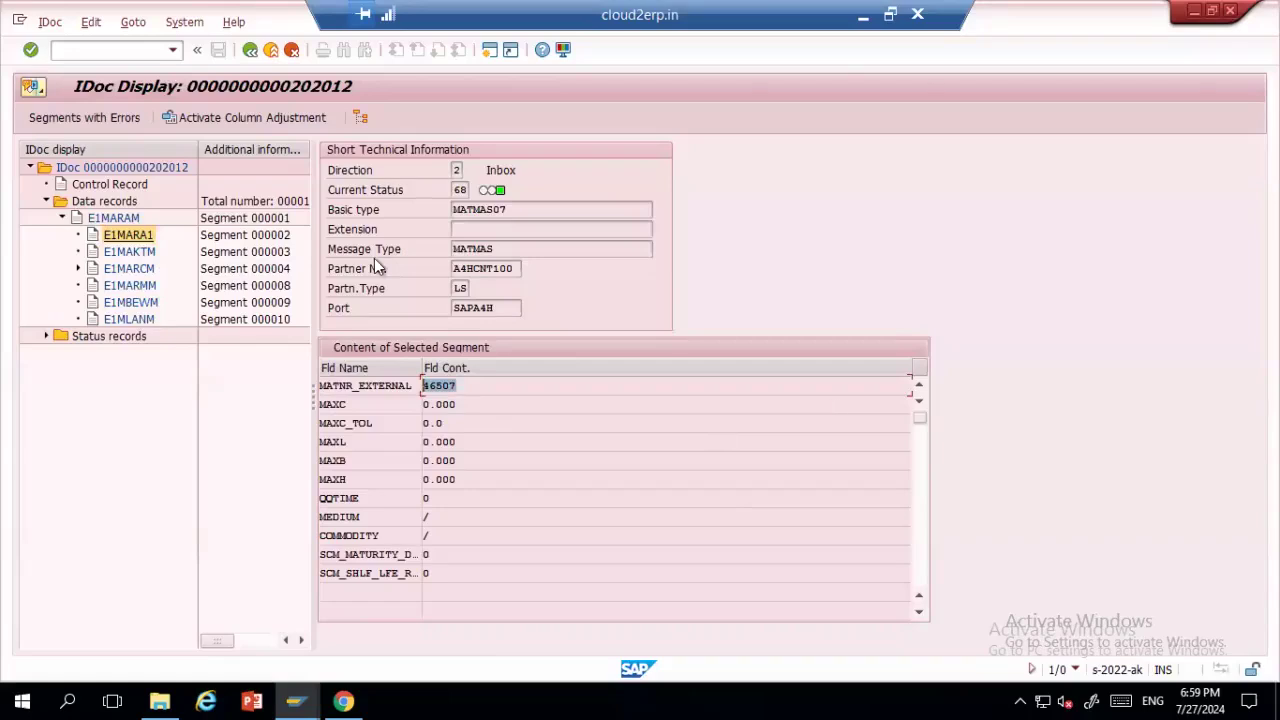
pyautogui.click(130, 252)
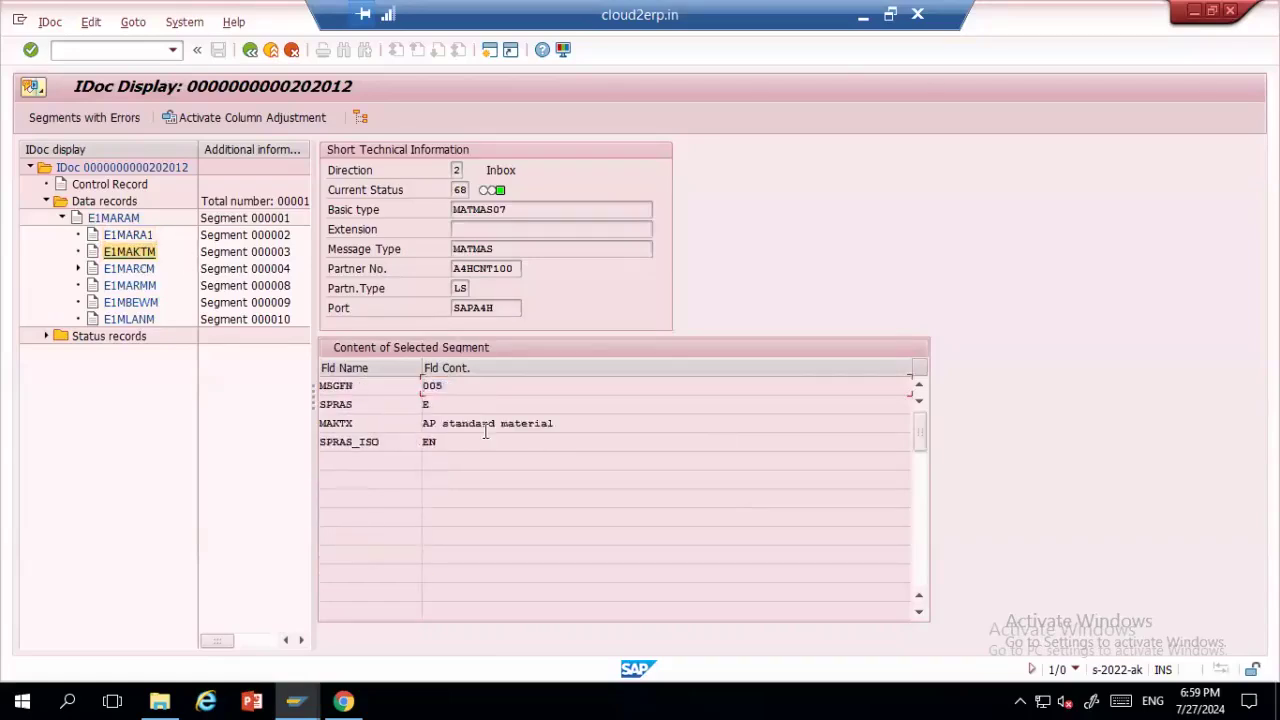
pyautogui.moveTo(556, 423); pyautogui.dragTo(420, 424)
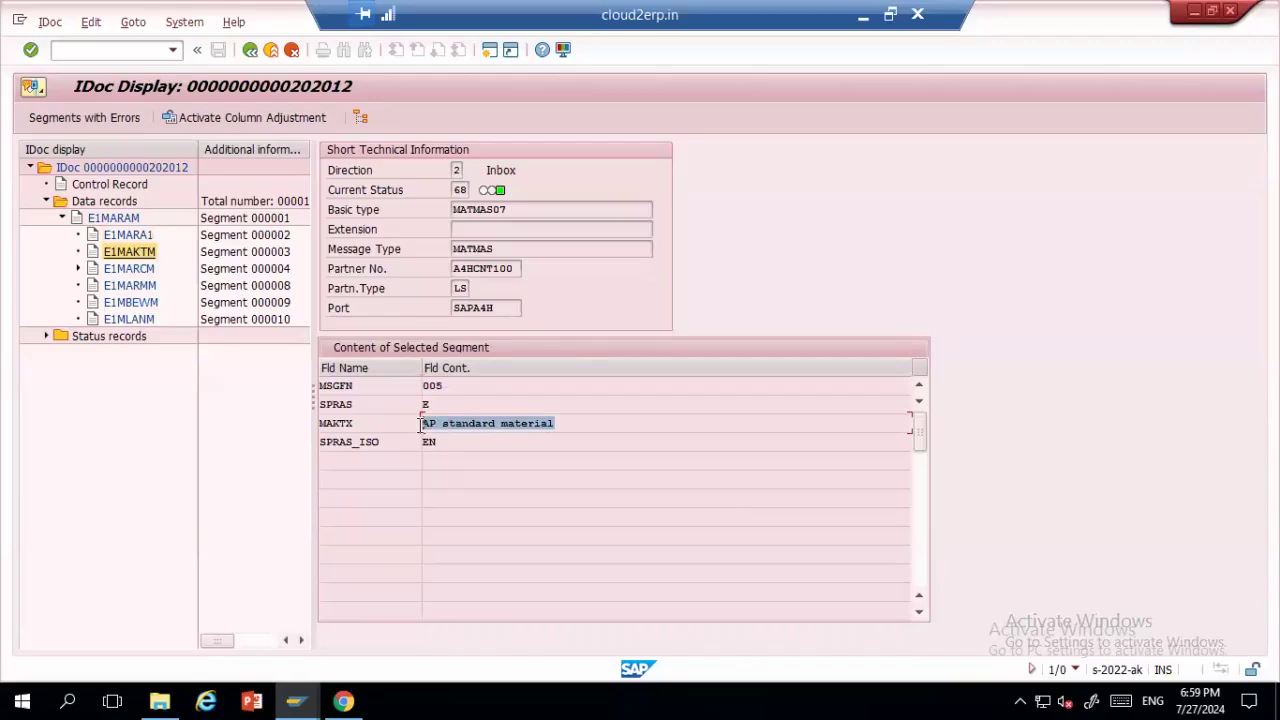
pyautogui.click(456, 403)
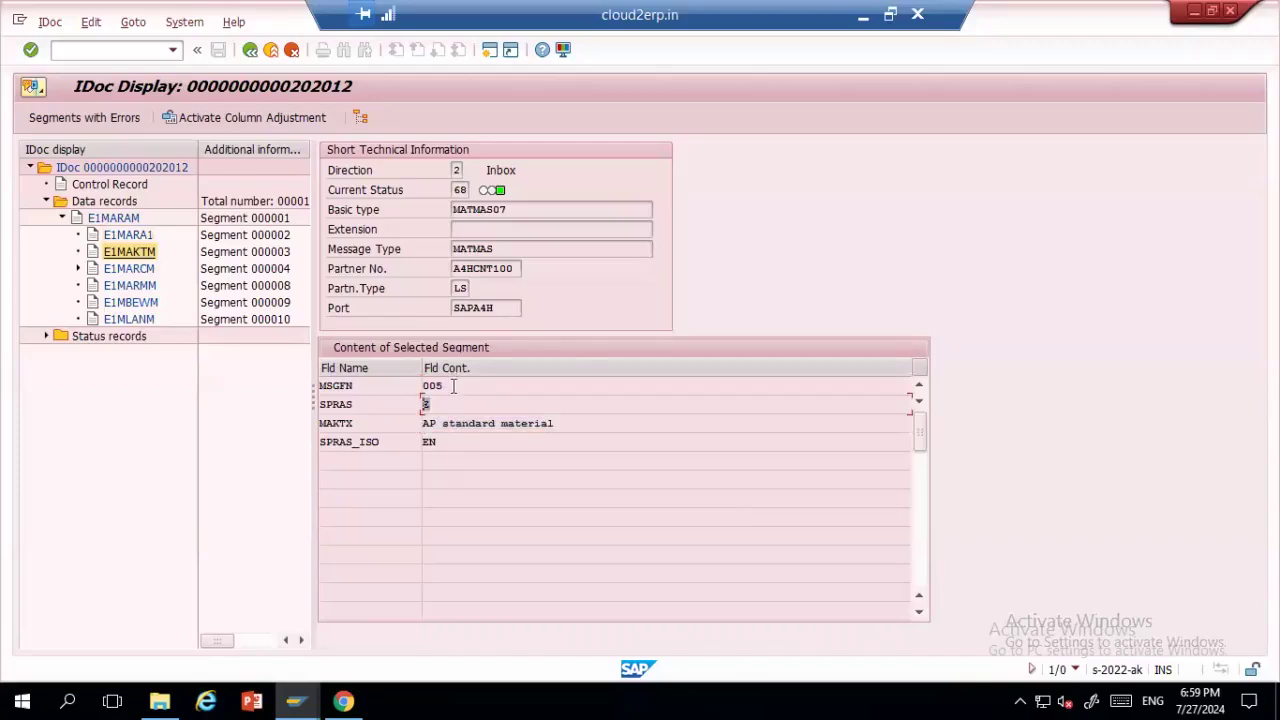
pyautogui.moveTo(455, 391); pyautogui.dragTo(362, 386)
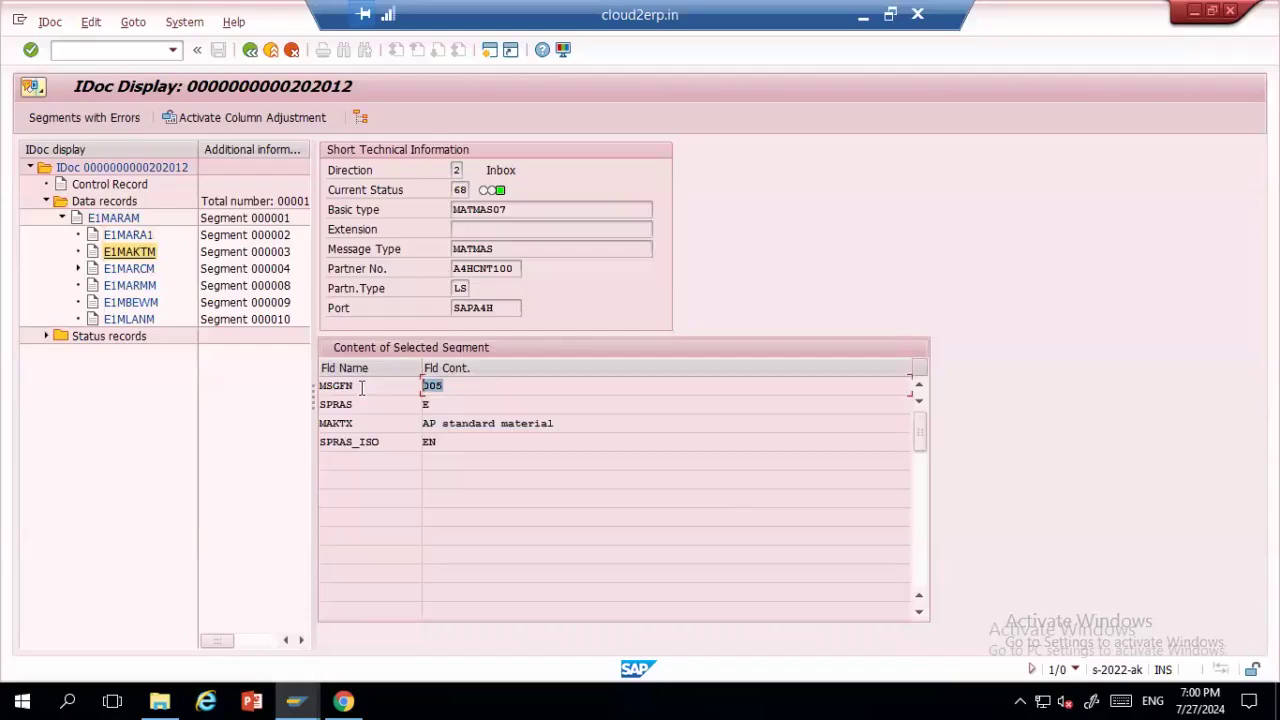
pyautogui.click(136, 273)
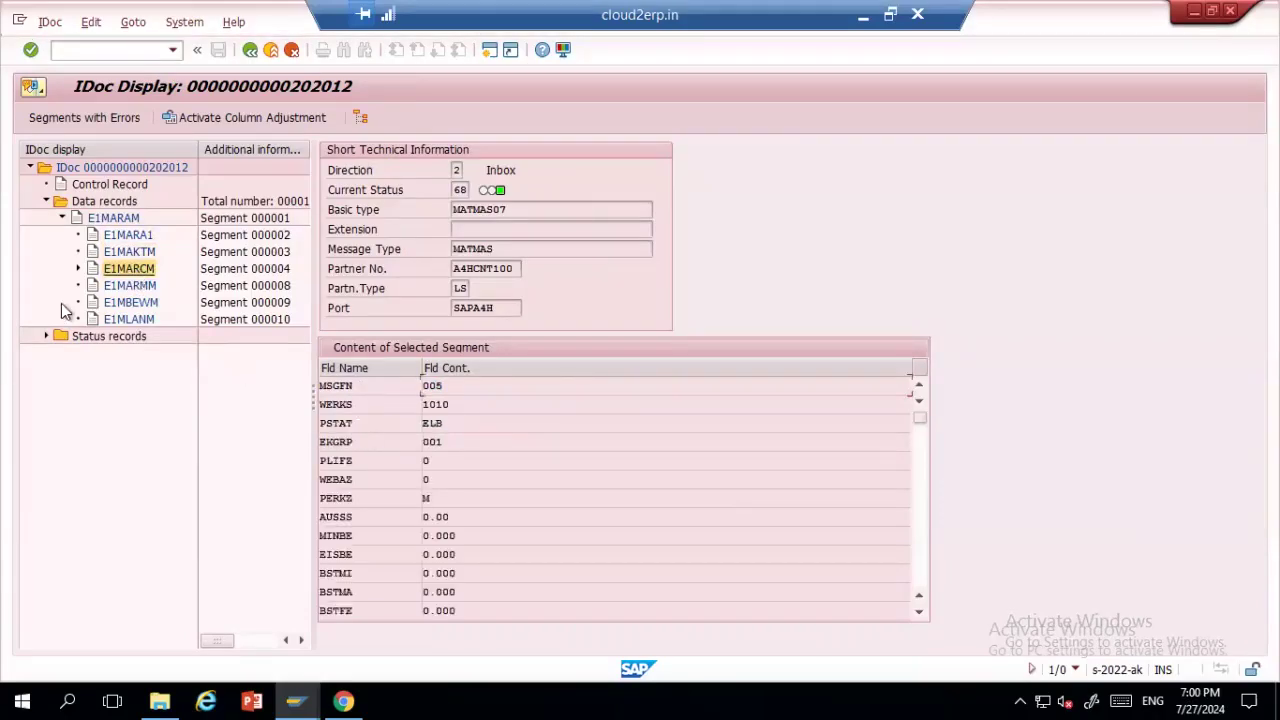
pyautogui.moveTo(466, 406); pyautogui.dragTo(358, 391)
# - Examine segment E1MBEWM, highlighting the valuation class, price control and standard price, and look through its remaining fields
pyautogui.click(135, 304)
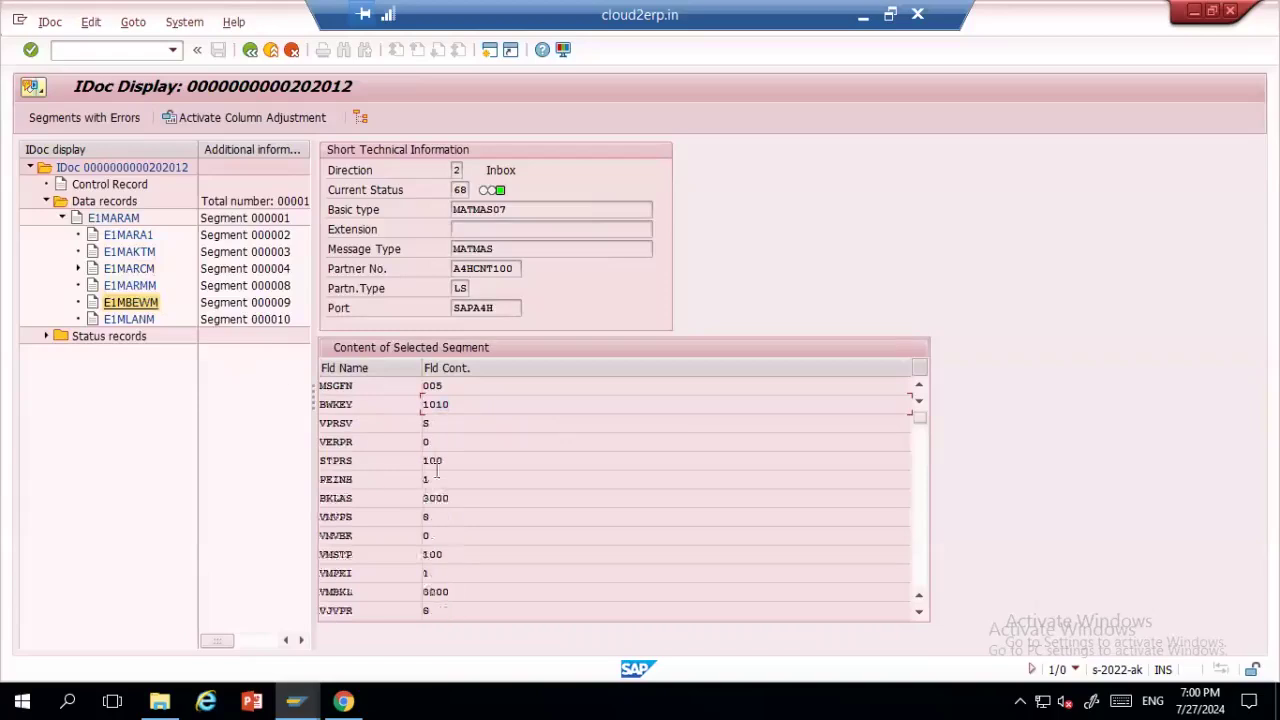
pyautogui.moveTo(452, 500); pyautogui.dragTo(398, 490)
pyautogui.moveTo(440, 422); pyautogui.dragTo(392, 420)
pyautogui.moveTo(463, 460); pyautogui.dragTo(380, 458)
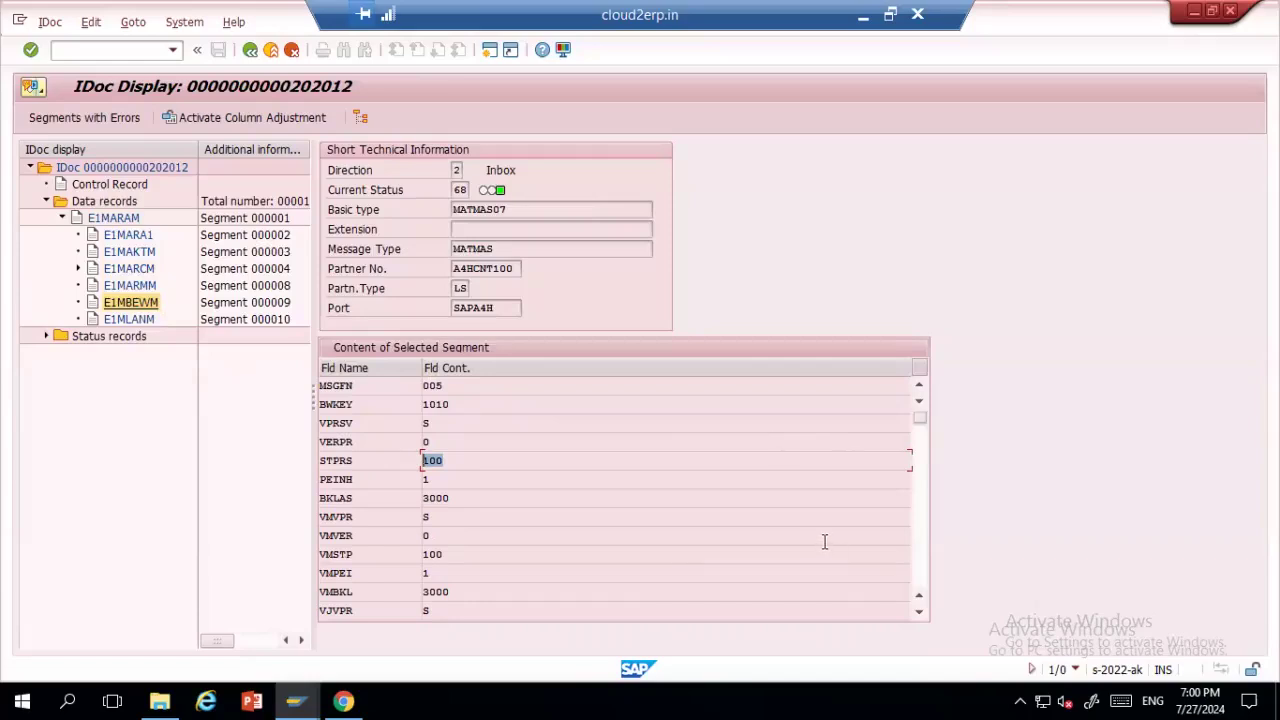
pyautogui.click(920, 500)
pyautogui.click(920, 500)
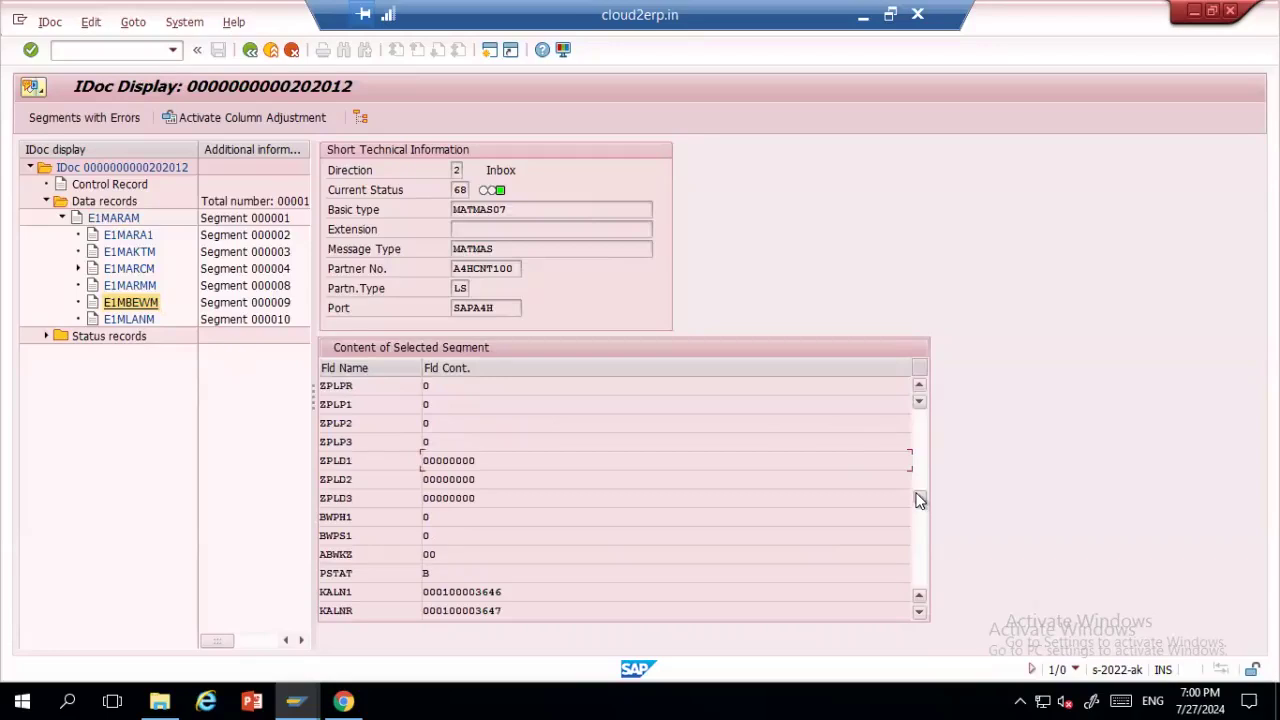
pyautogui.click(920, 500)
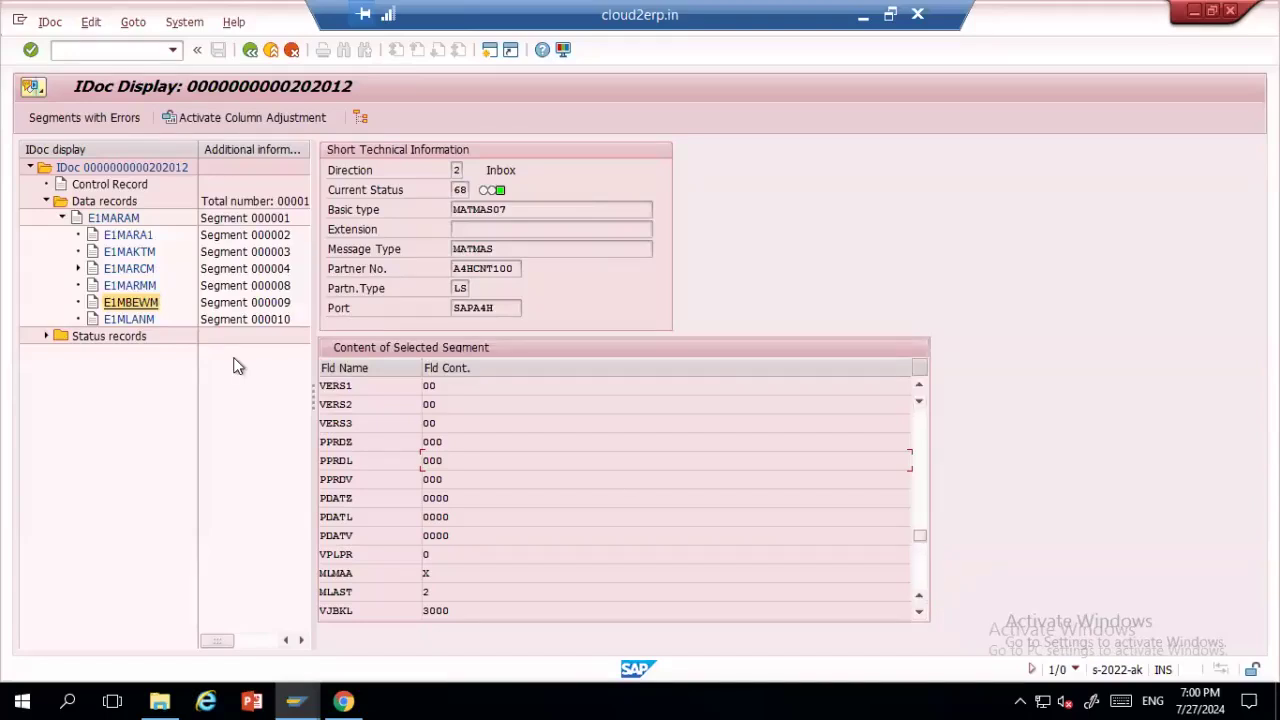
# - Revisit segment E1MARA1 and look through the general material data fields of the parent segment E1MARAM
pyautogui.click(128, 220)
pyautogui.click(130, 234)
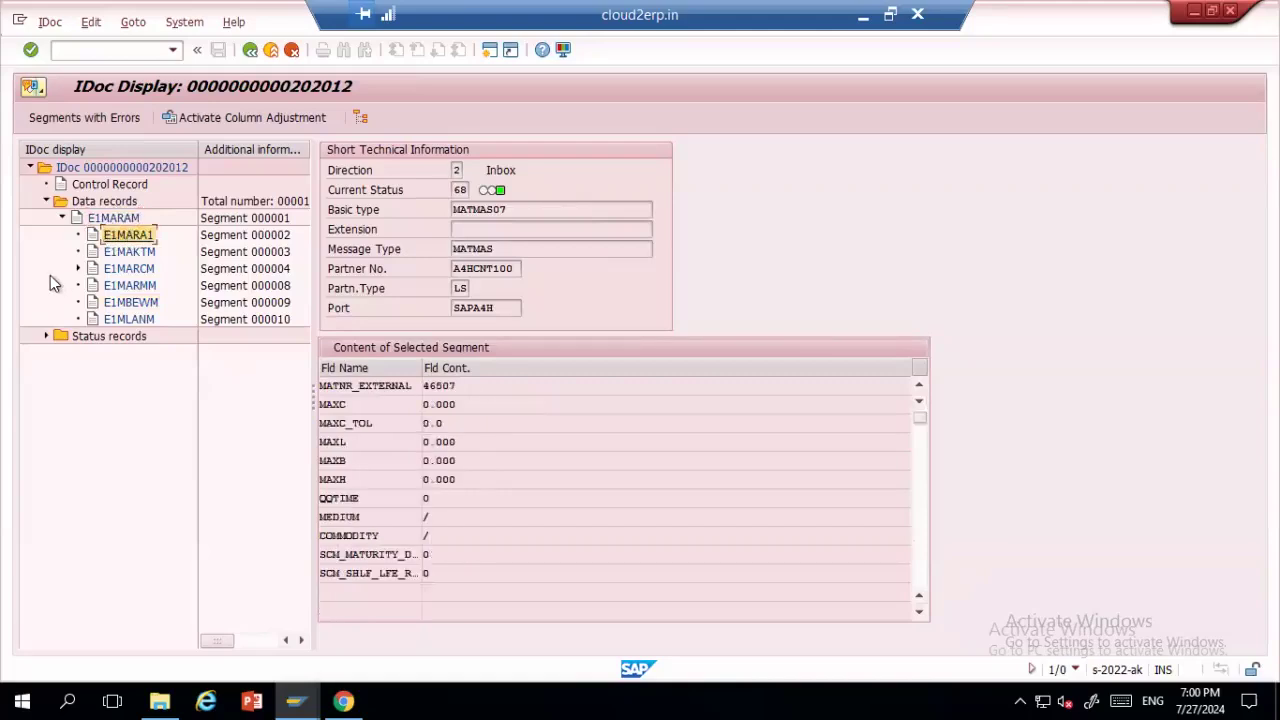
pyautogui.click(121, 219)
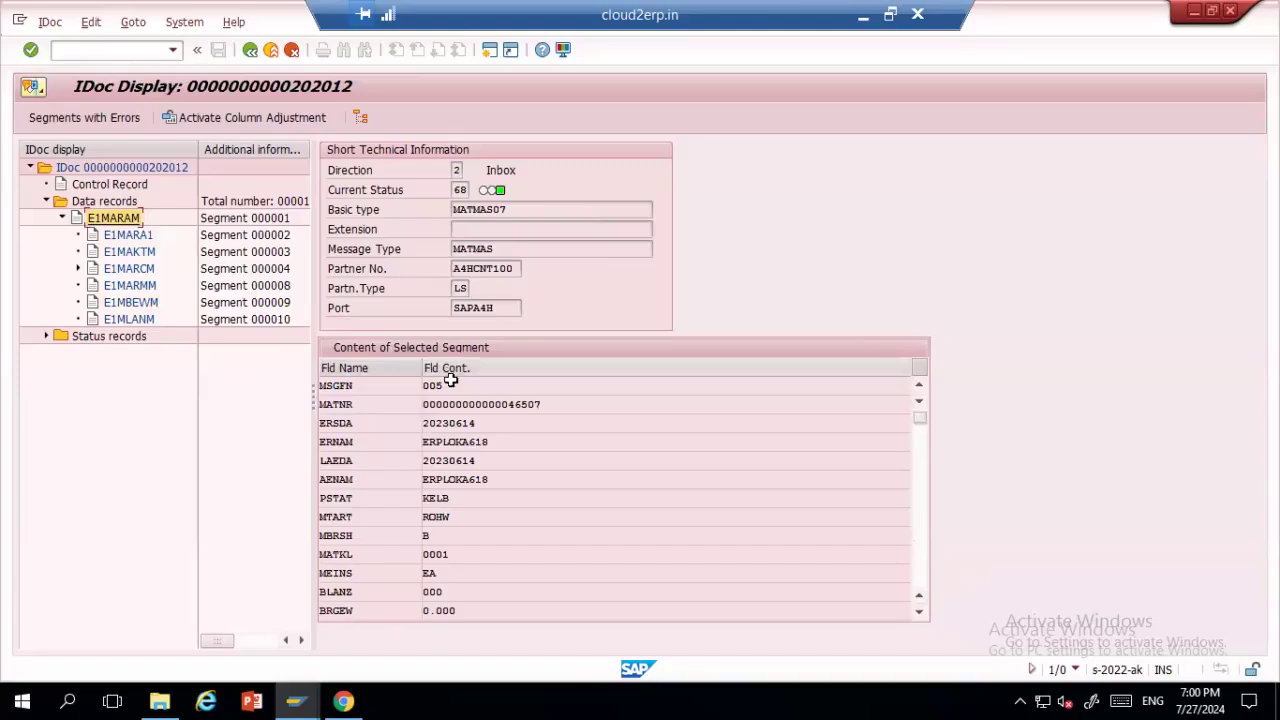
pyautogui.click(914, 527)
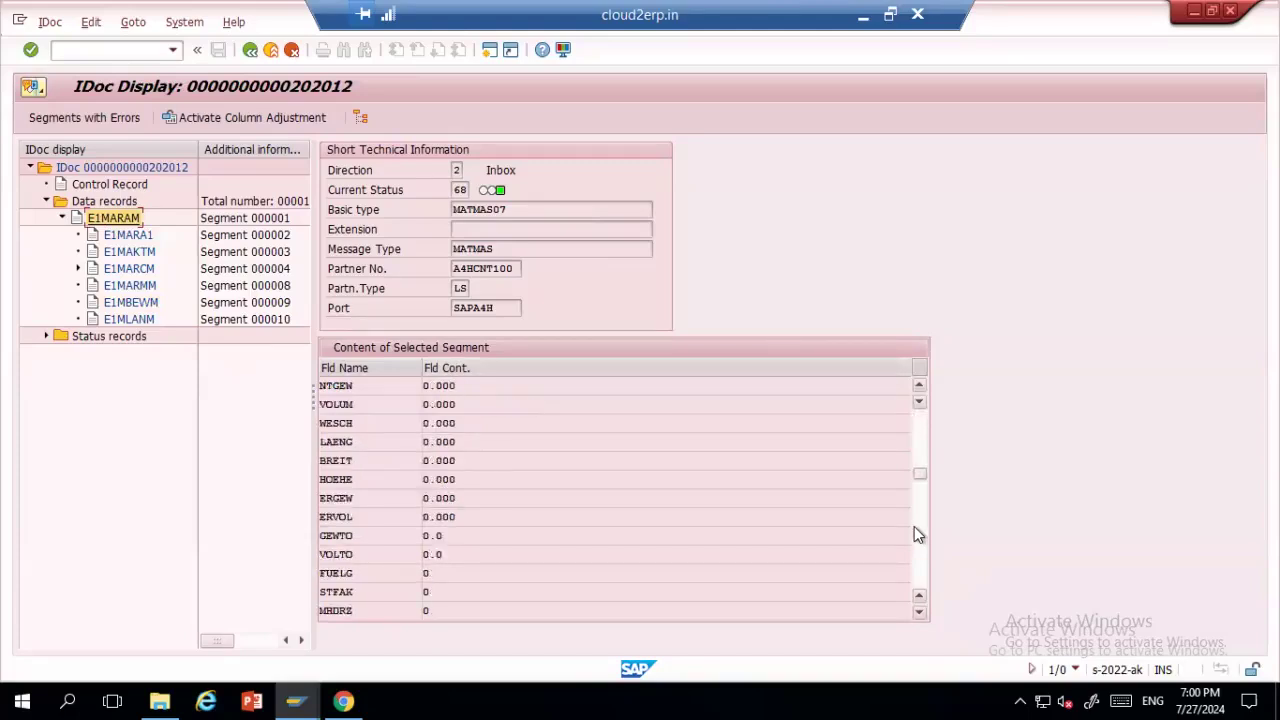
pyautogui.click(914, 427)
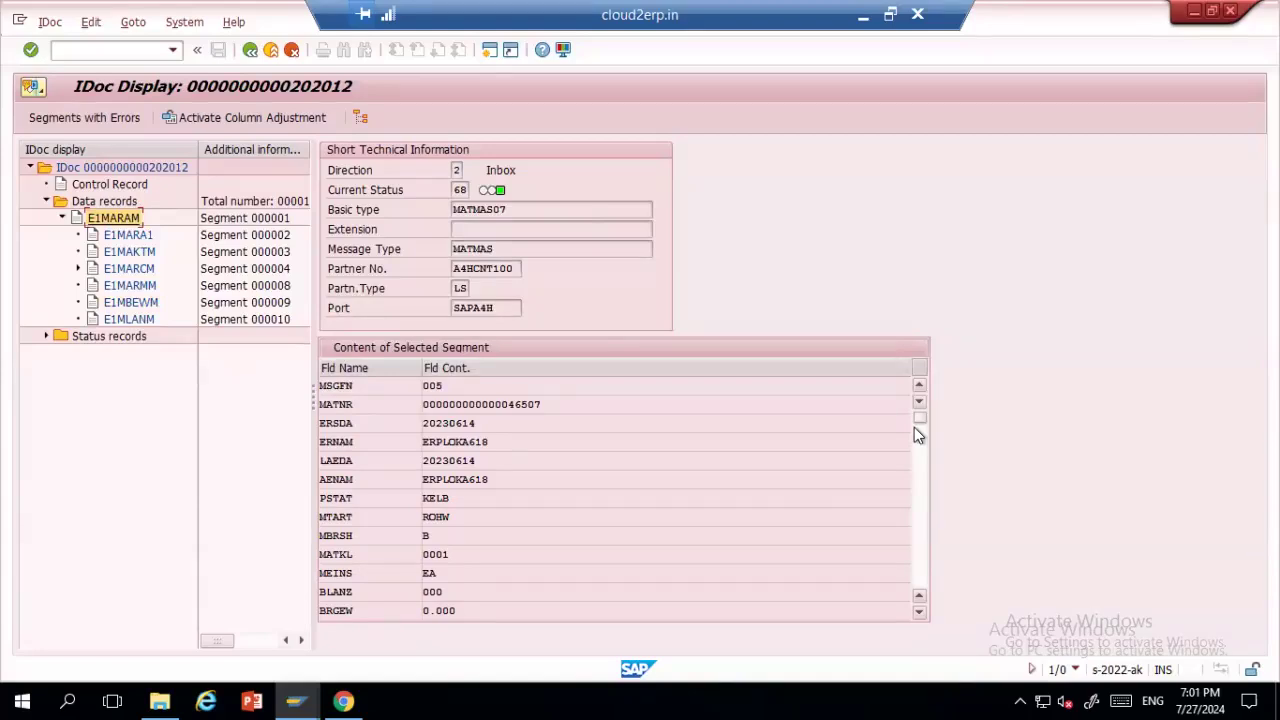
# - Switch to the ALE/IDOC course PDF in Chrome and highlight the topic "Why ALE and IDOC"
pyautogui.click(343, 701)
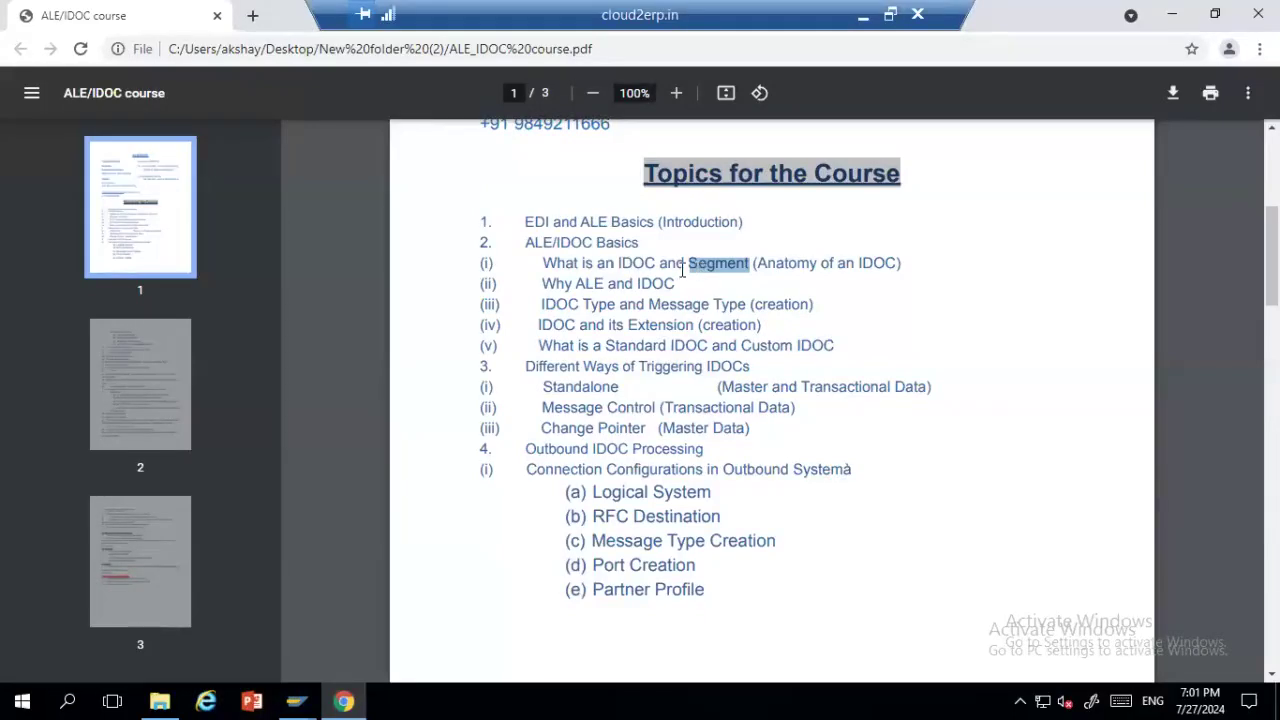
pyautogui.moveTo(680, 284); pyautogui.dragTo(546, 280)
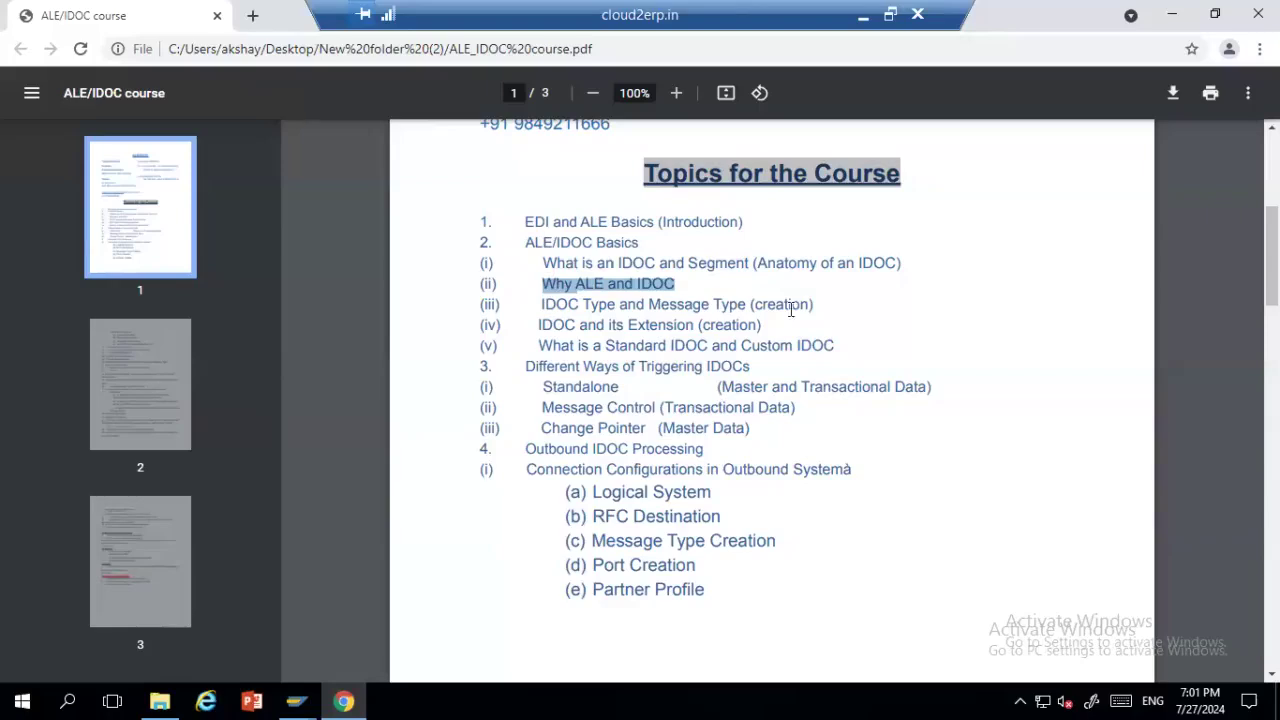
pyautogui.click(828, 305)
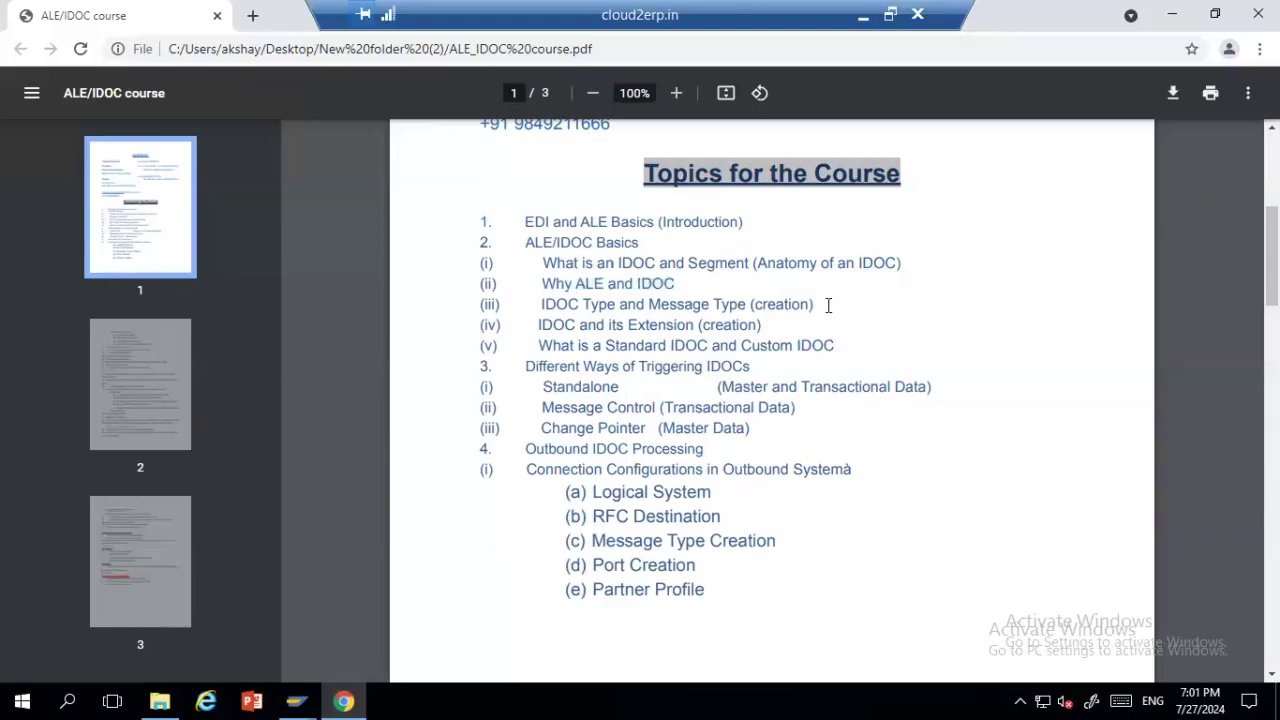
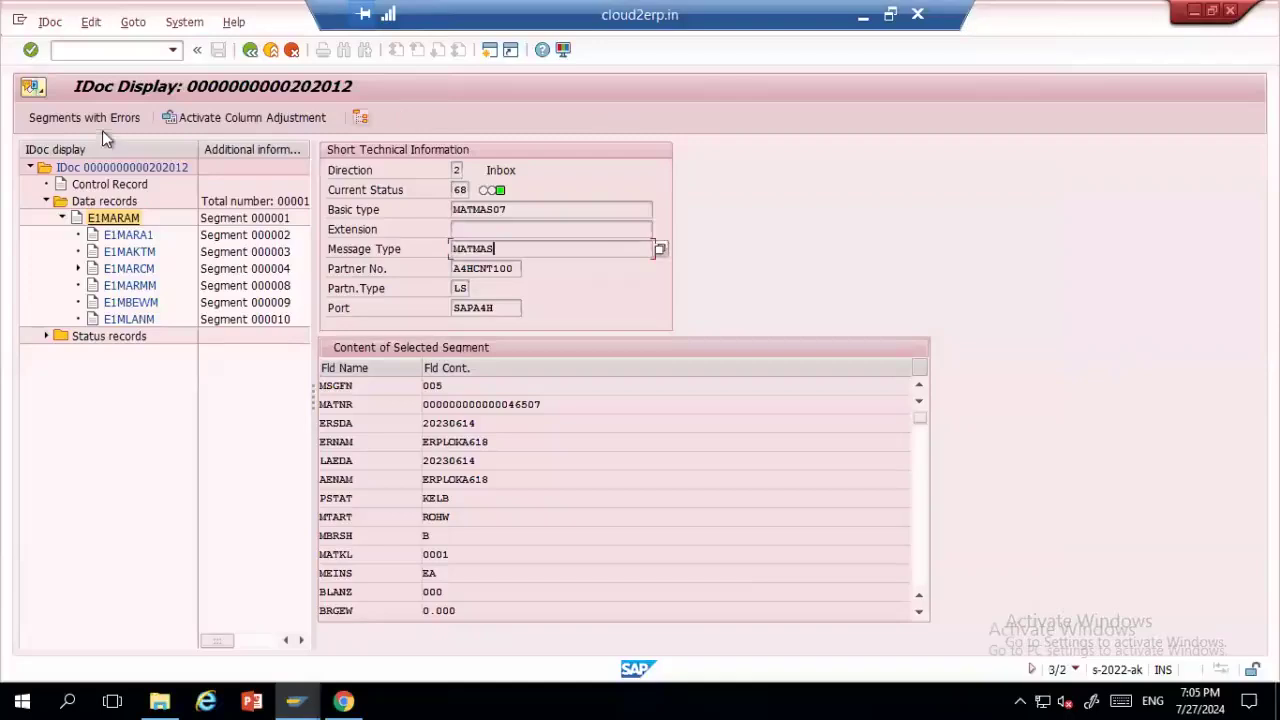
# - Open the partner profiles transaction WE20 in a new session
pyautogui.click(101, 49)
pyautogui.write('/owe230')
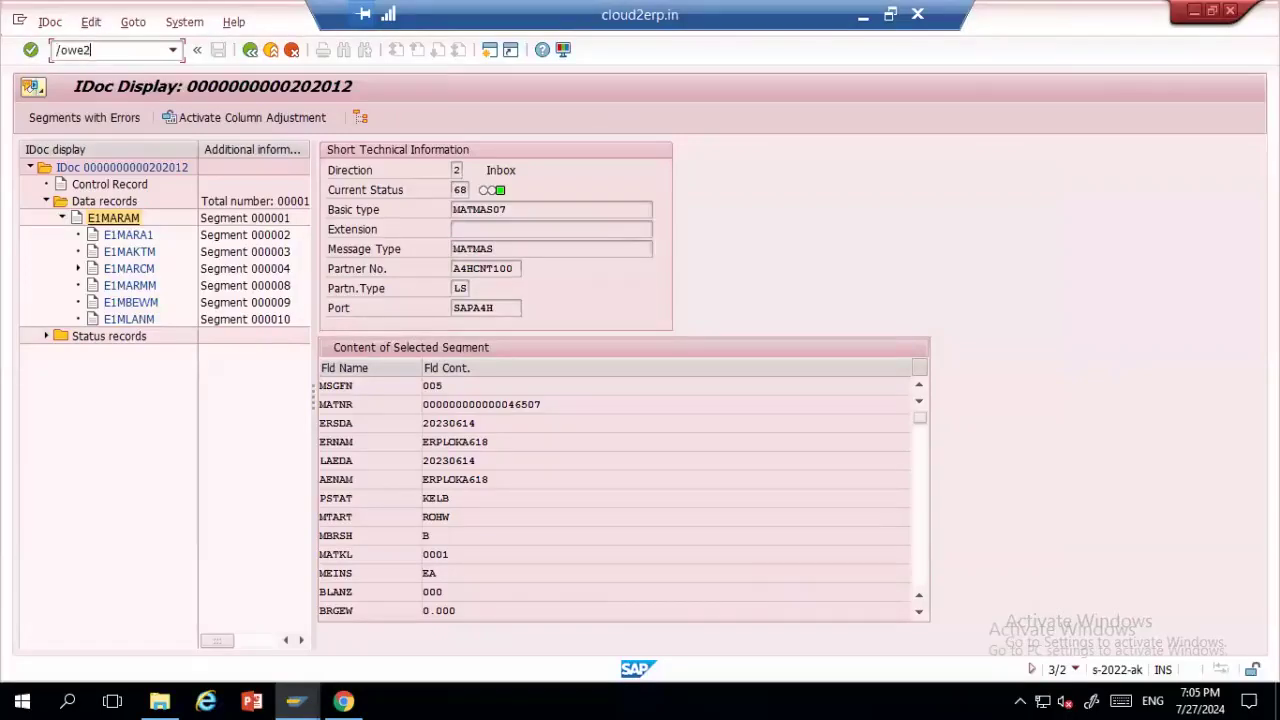
pyautogui.press('Return')
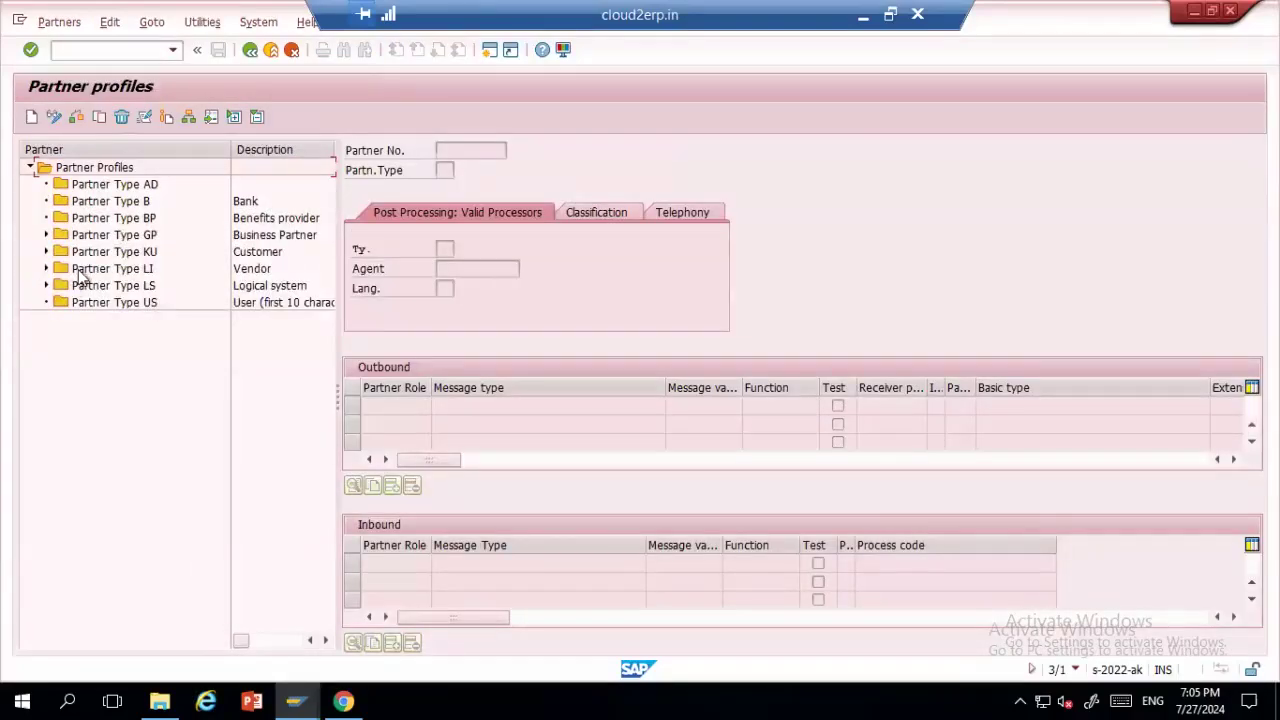
# - Open logical system partner A4HCLNT100 under partner type LS and start a new outbound parameter for it
pyautogui.click(85, 268)
pyautogui.click(46, 268)
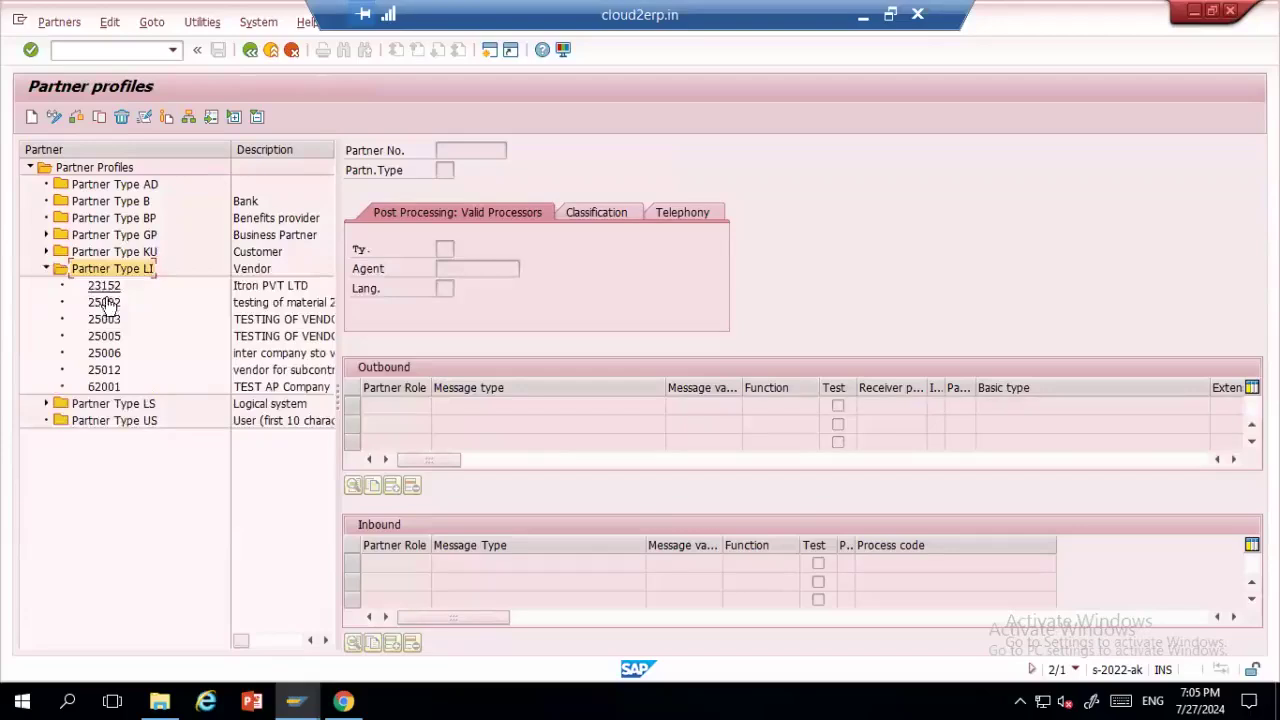
pyautogui.click(47, 404)
pyautogui.click(112, 421)
pyautogui.click(500, 423)
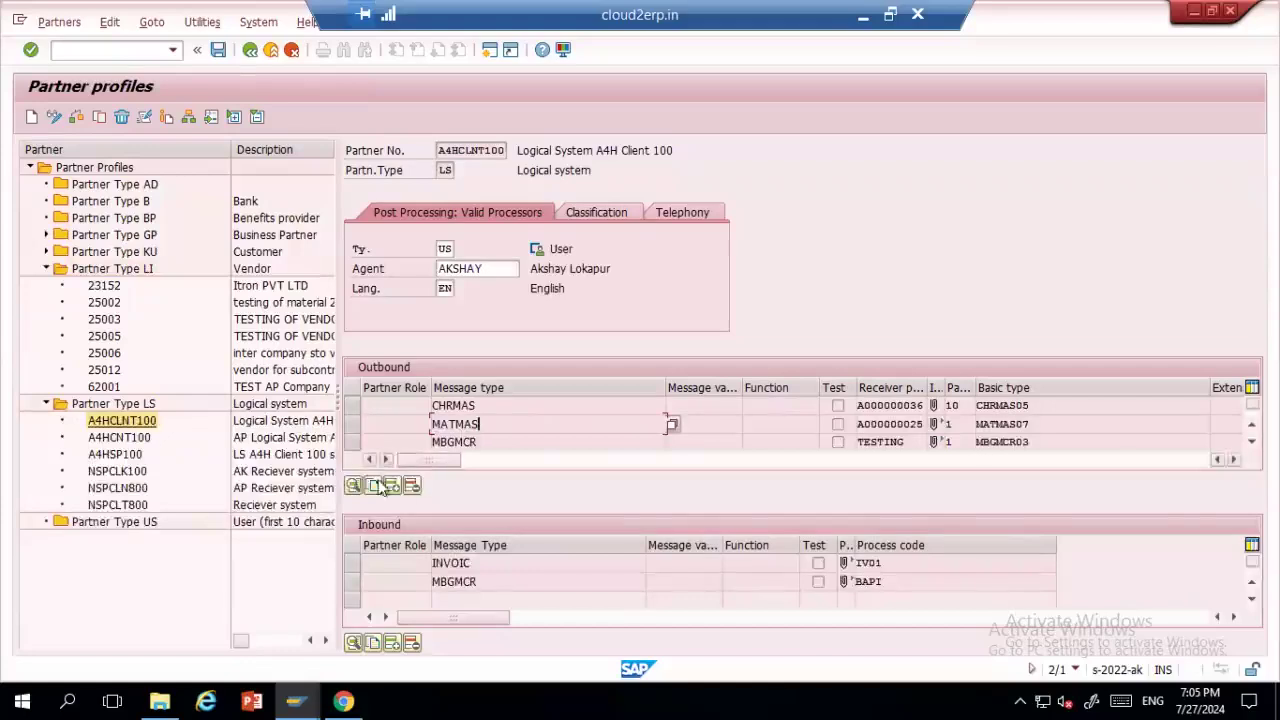
pyautogui.click(389, 489)
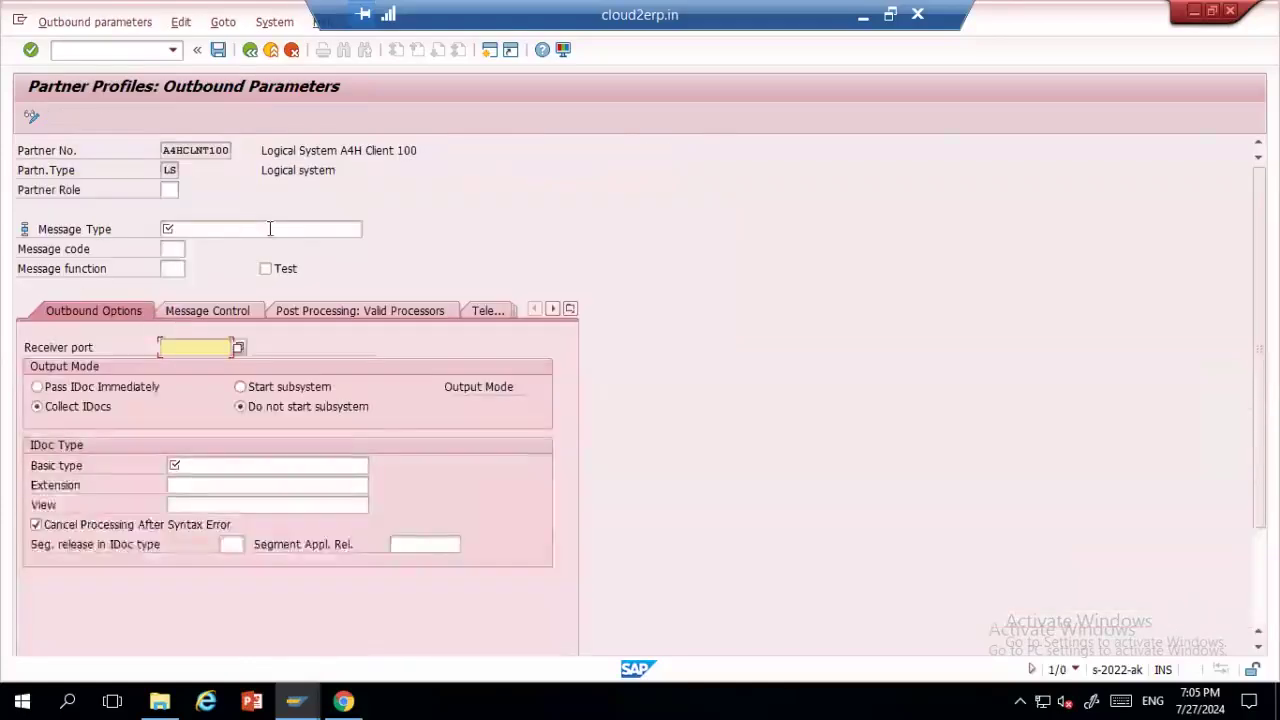
# - Search the message types for DEB*, highlight DEBMAS for customer master data distribution, and close the list without choosing one
pyautogui.write('DEB*')
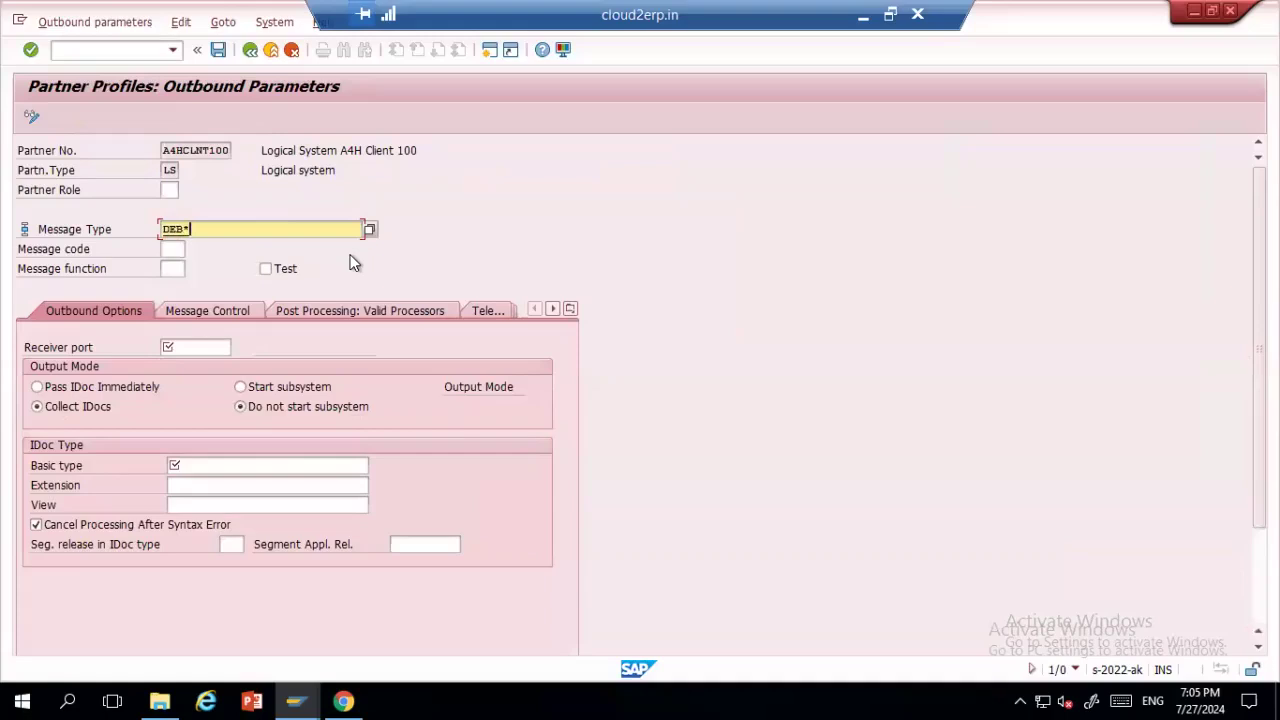
pyautogui.click(369, 229)
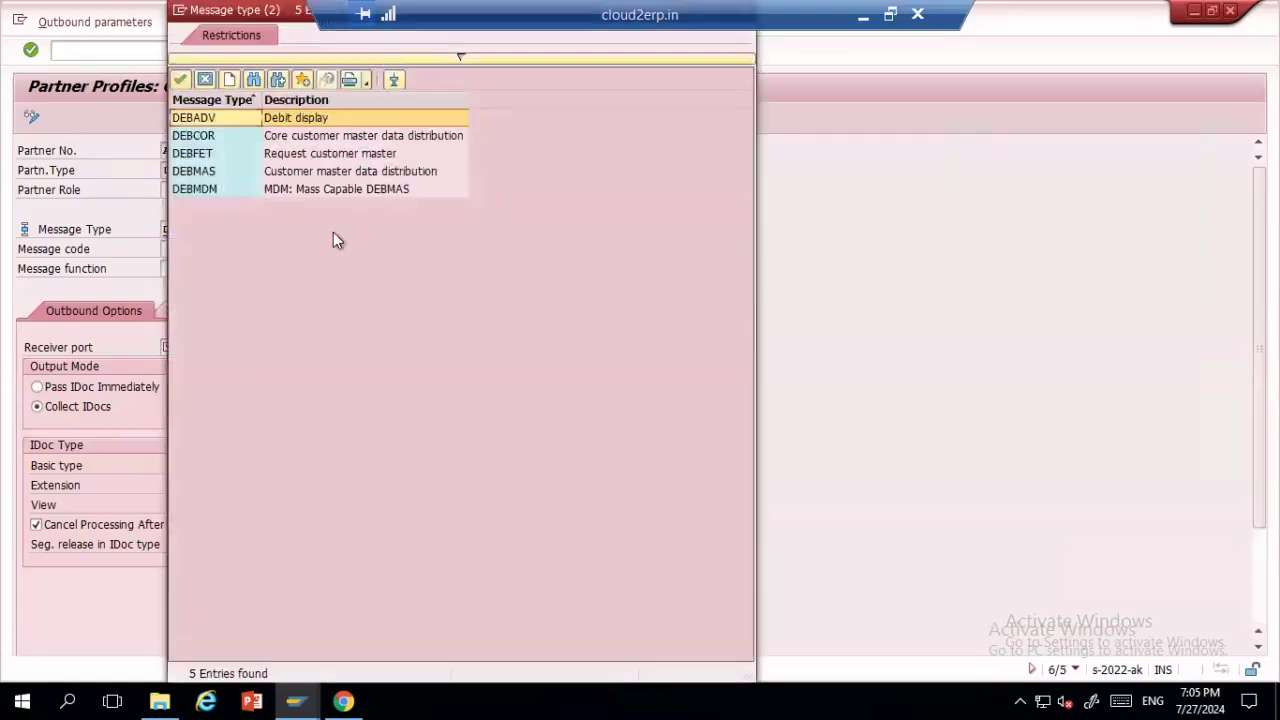
pyautogui.moveTo(240, 9); pyautogui.dragTo(374, 42)
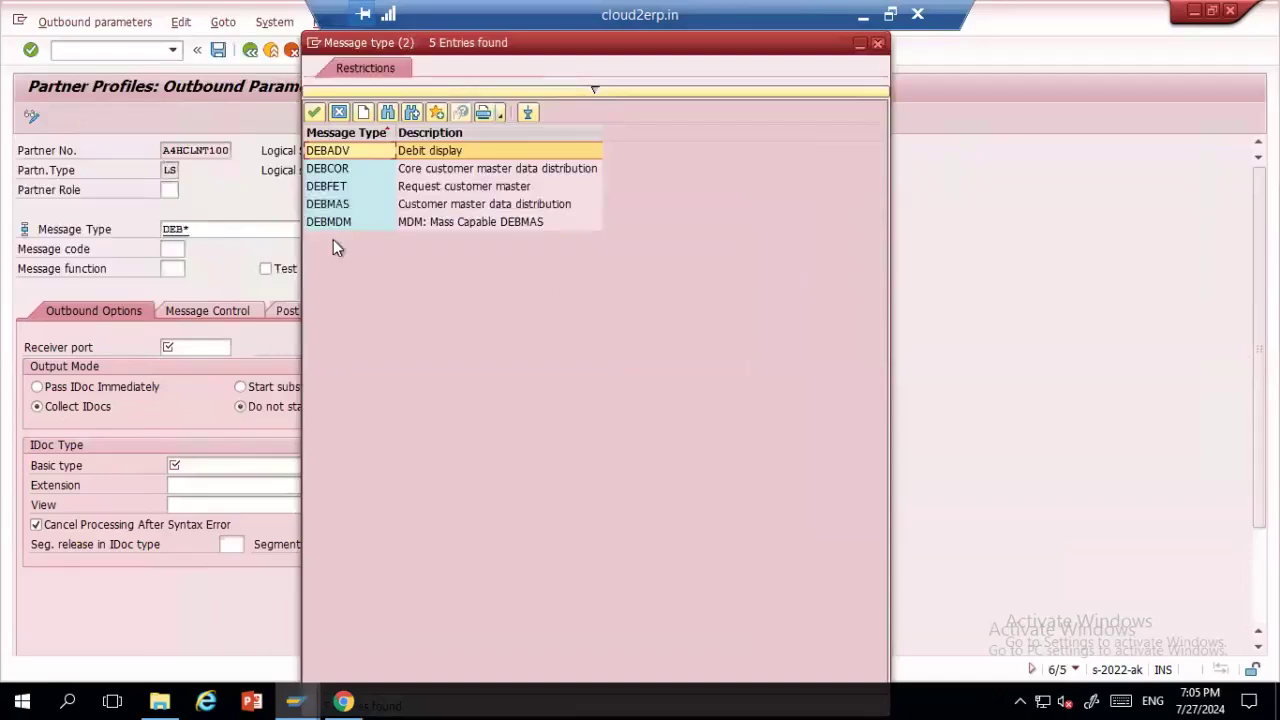
pyautogui.click(333, 205)
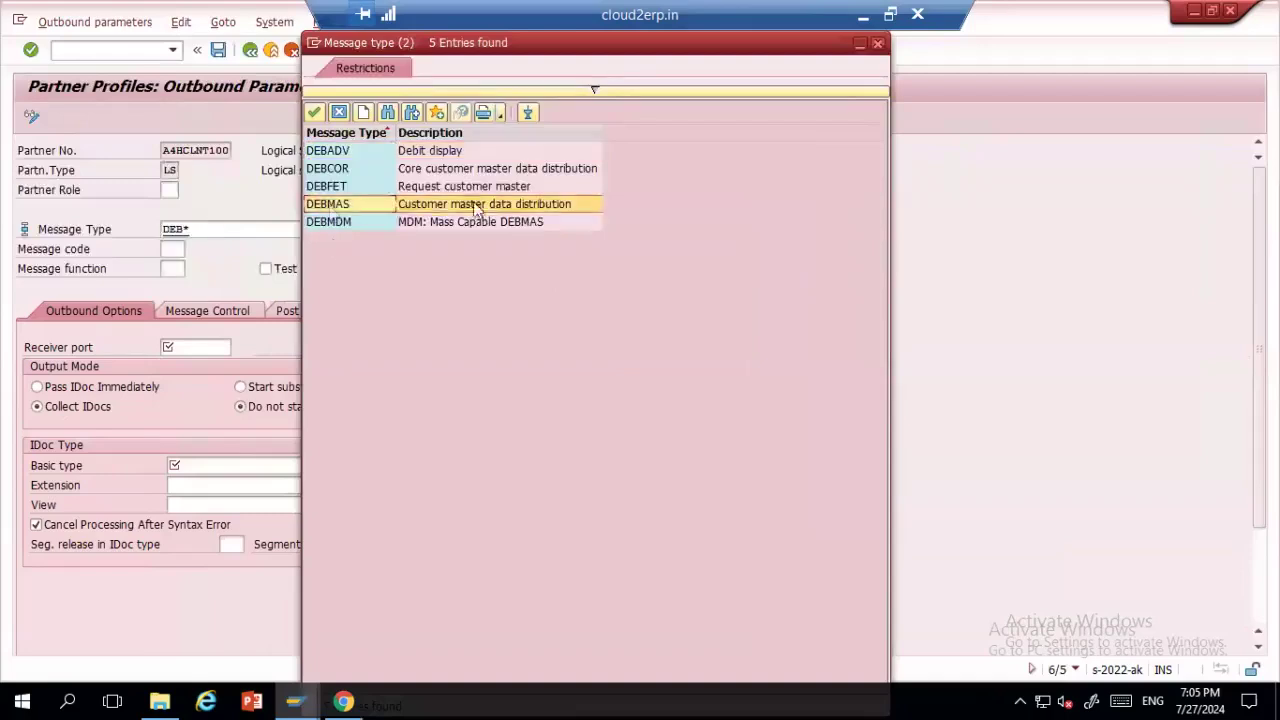
pyautogui.click(339, 113)
# - Search the message types for cre*, look over the matching entries and close the list without choosing one
pyautogui.click(226, 233)
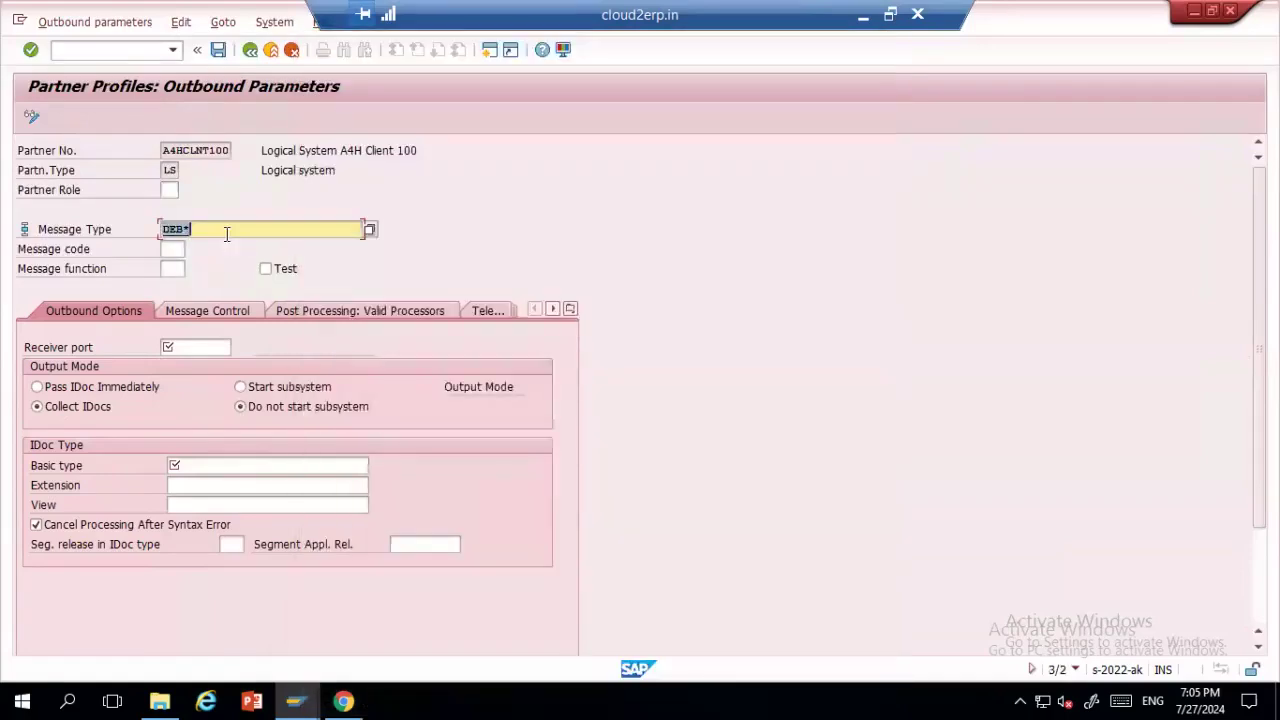
pyautogui.write('cre*')
pyautogui.click(369, 229)
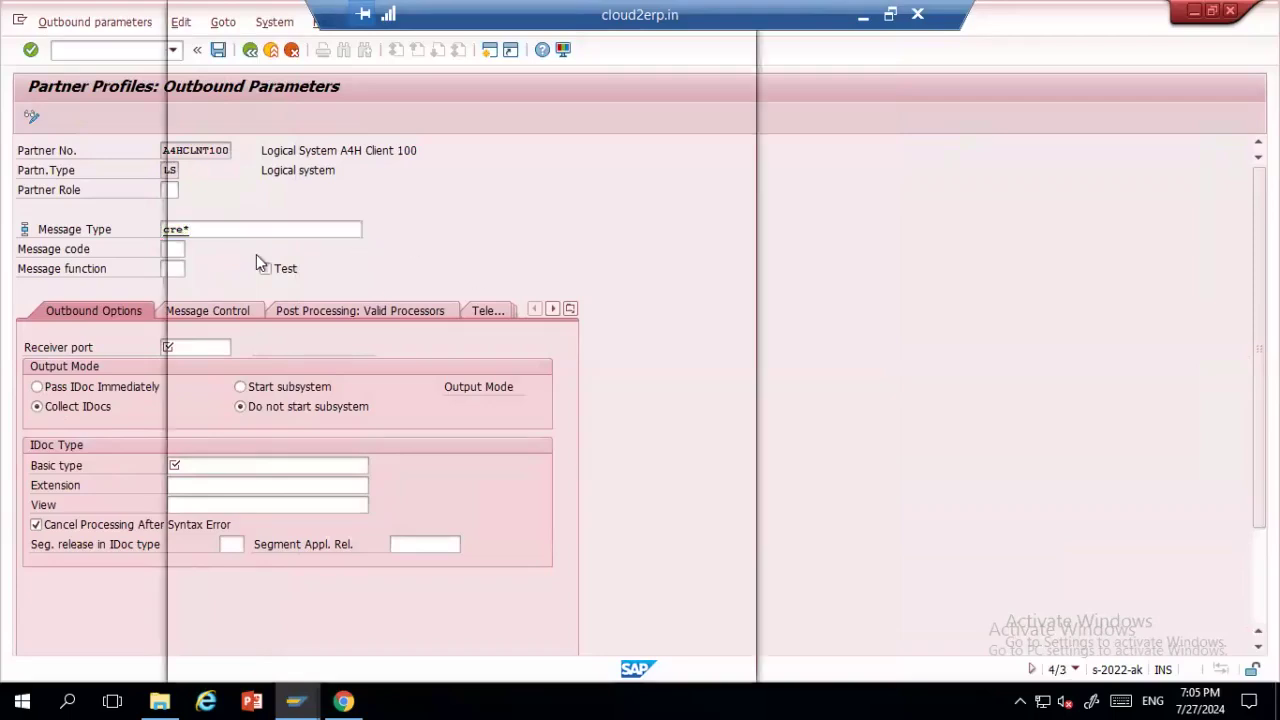
pyautogui.click(203, 171)
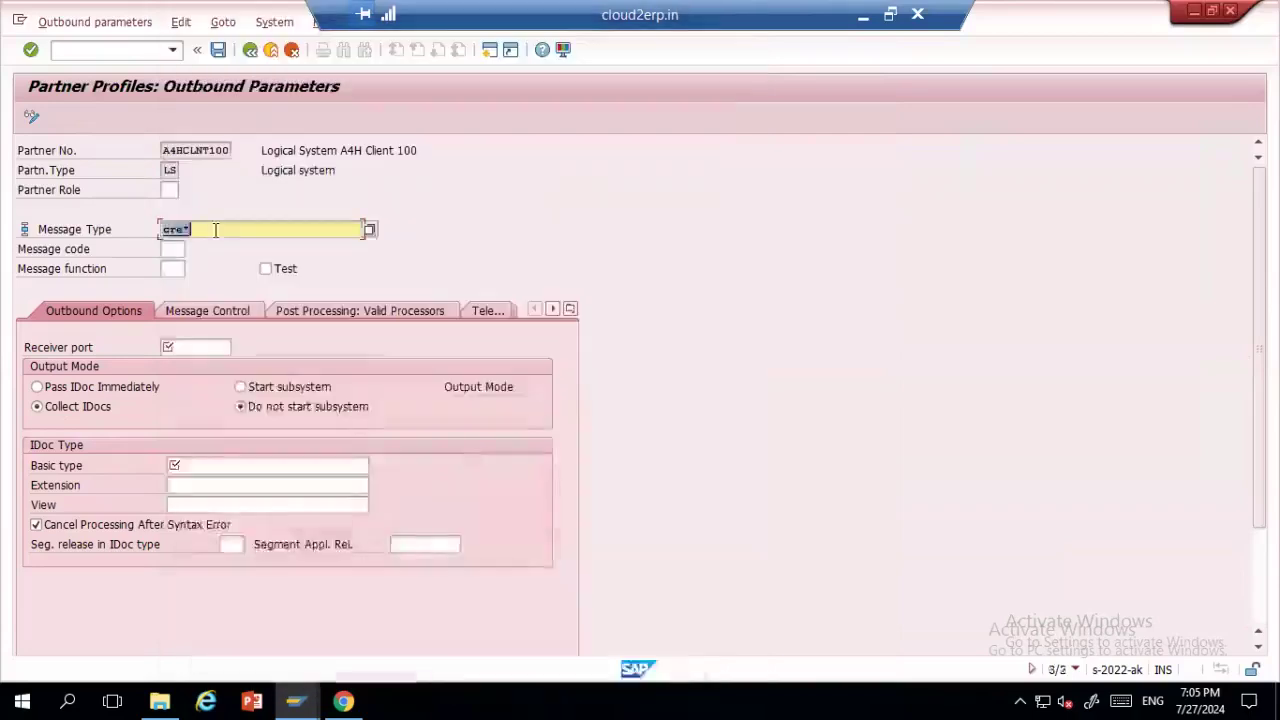
pyautogui.click(205, 80)
# - Search the message types for inv*, highlight INVOIC for invoice/billing documents, and close the list without choosing one
pyautogui.write('inv')
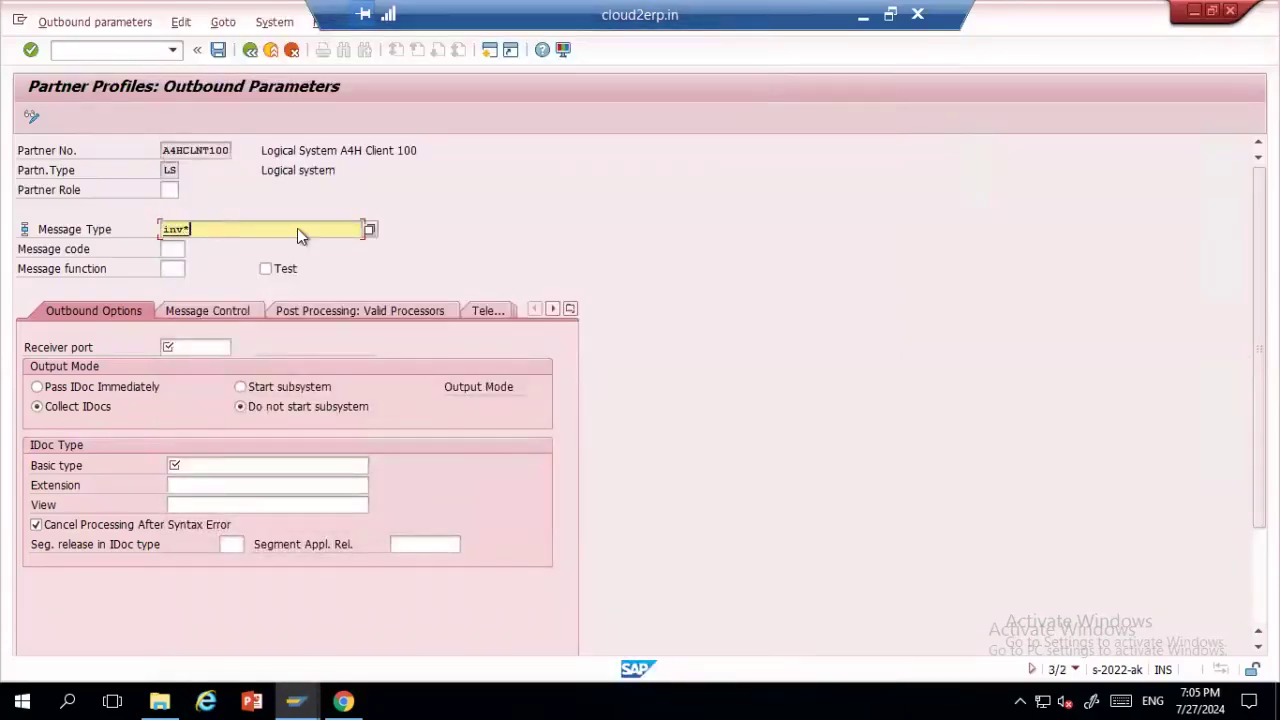
pyautogui.write('*')
pyautogui.press('Return')
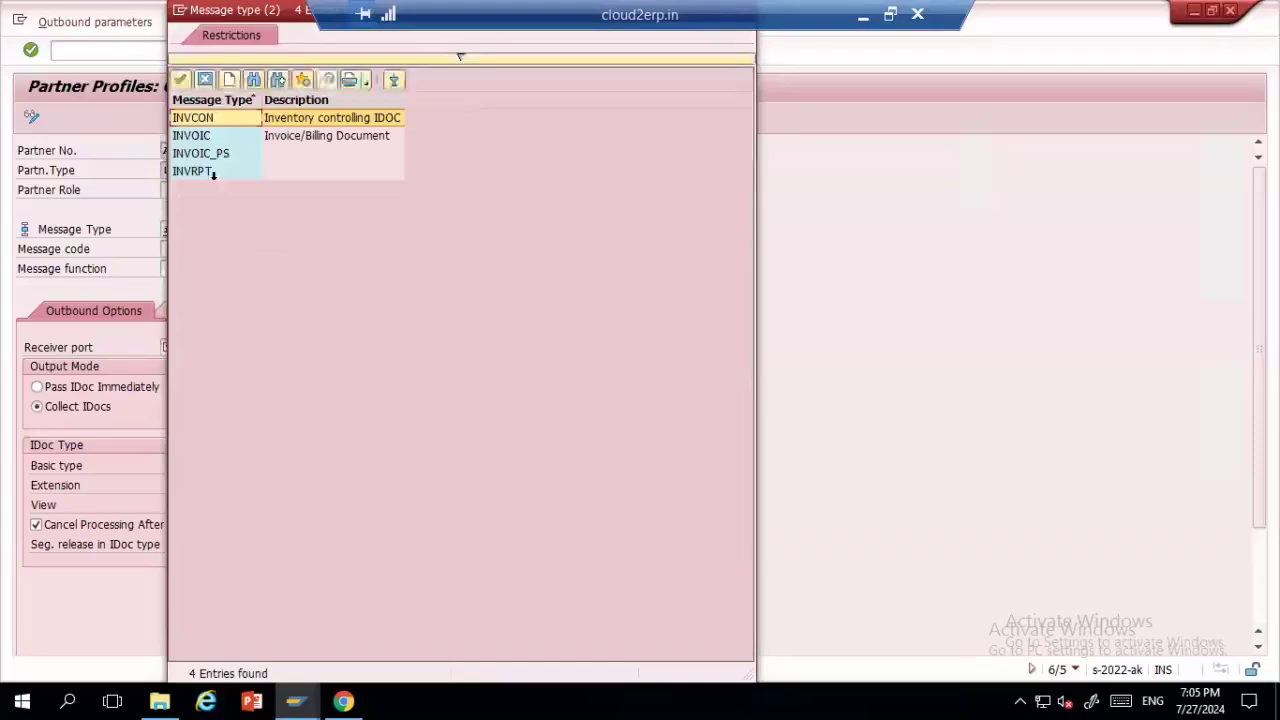
pyautogui.click(323, 141)
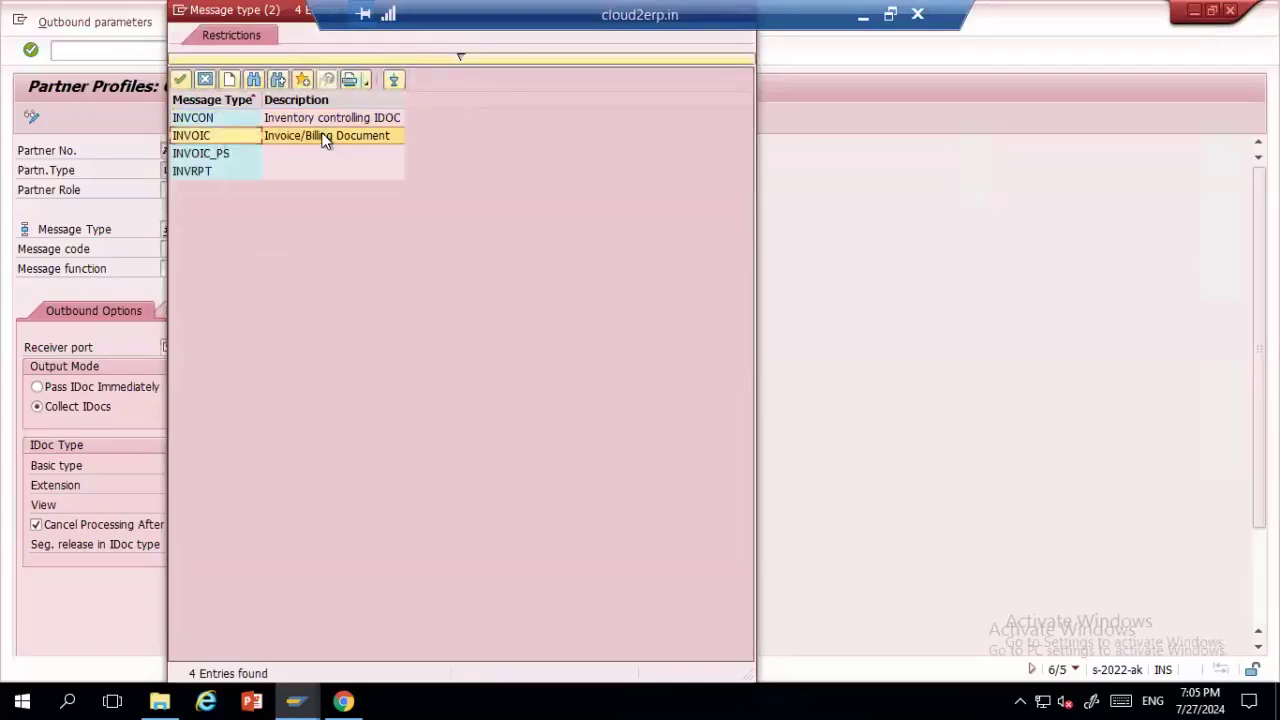
pyautogui.click(205, 80)
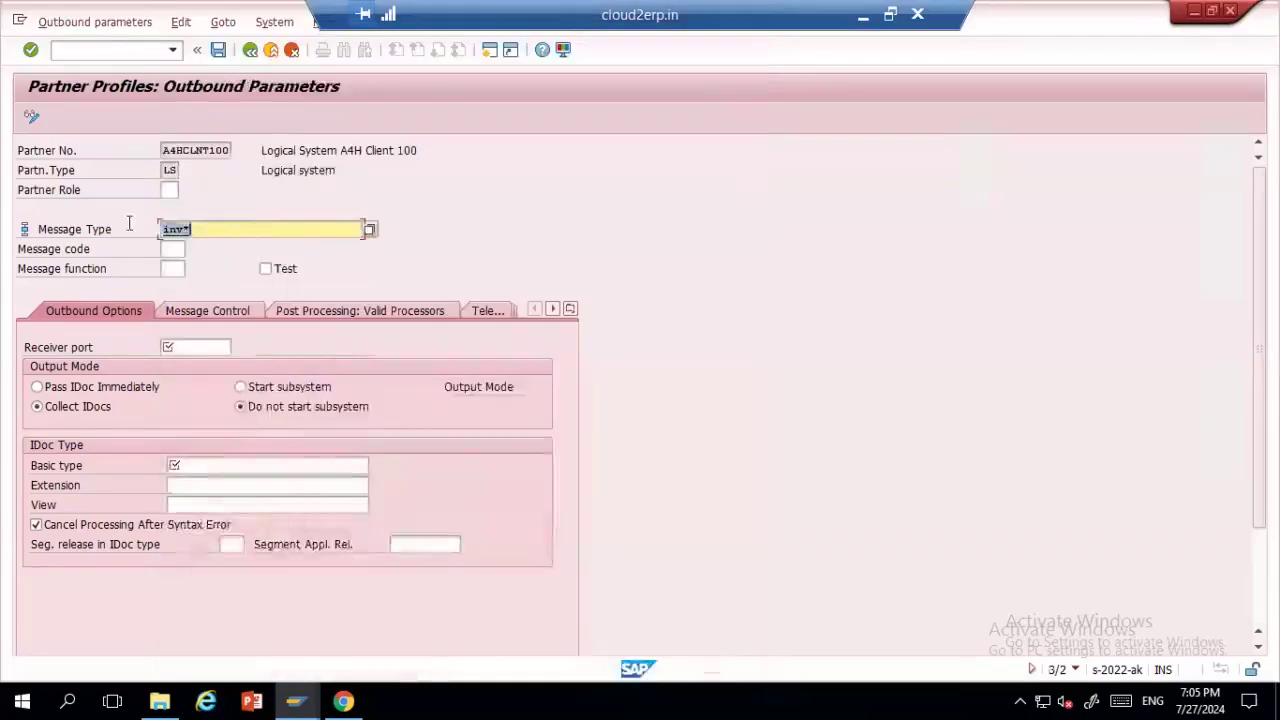
# - Search the message types for orde*, highlight ORDERS for purchase order / order, and close the list without choosing one
pyautogui.write('orde')
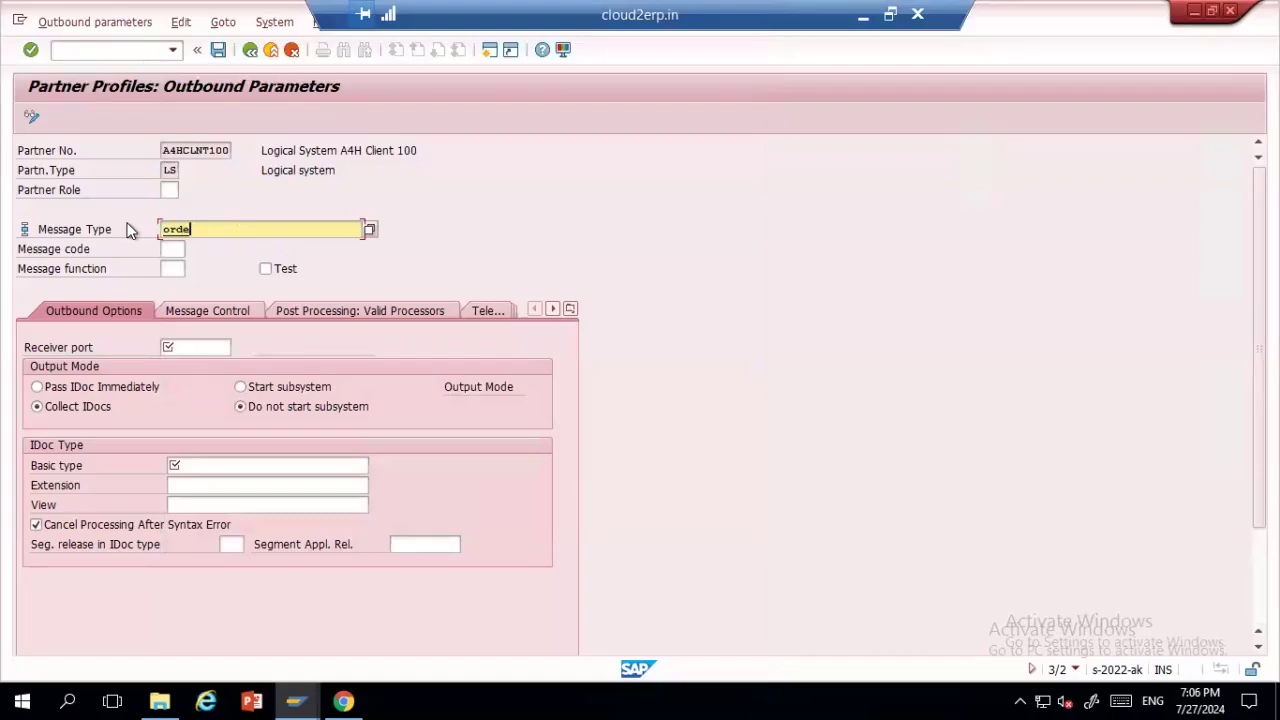
pyautogui.write('*')
pyautogui.press('Return')
pyautogui.click(298, 144)
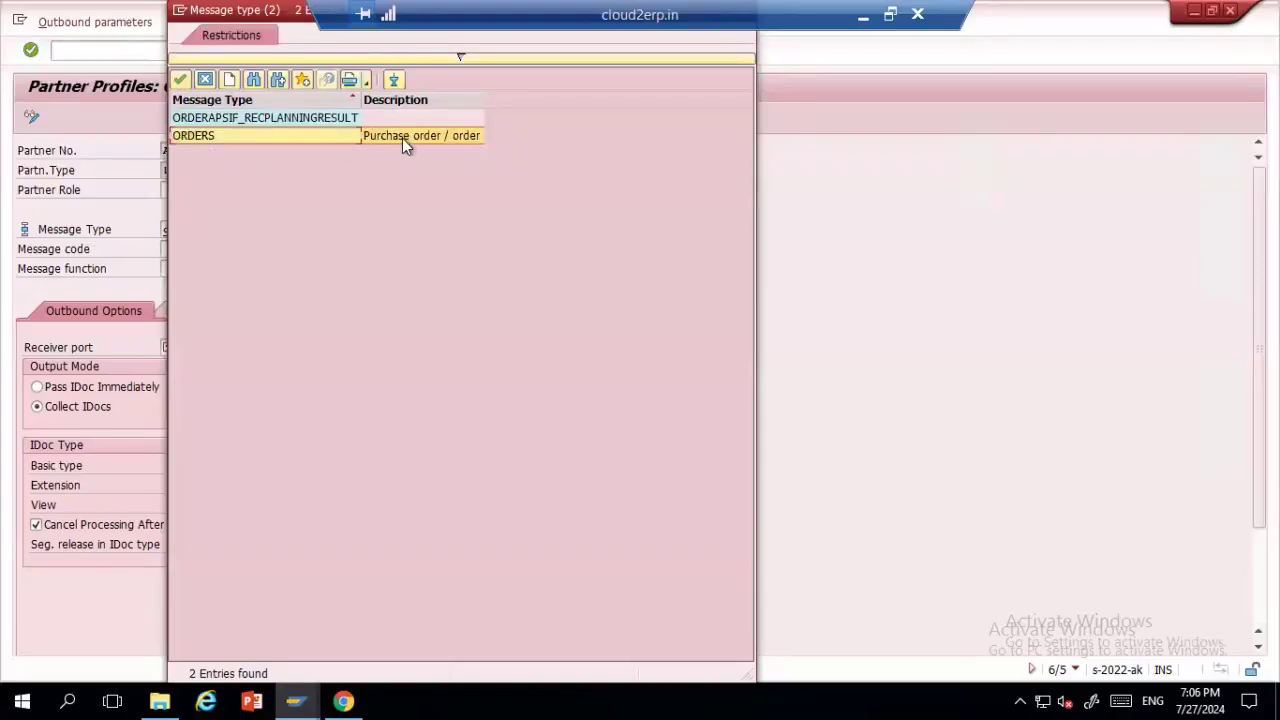
pyautogui.click(205, 82)
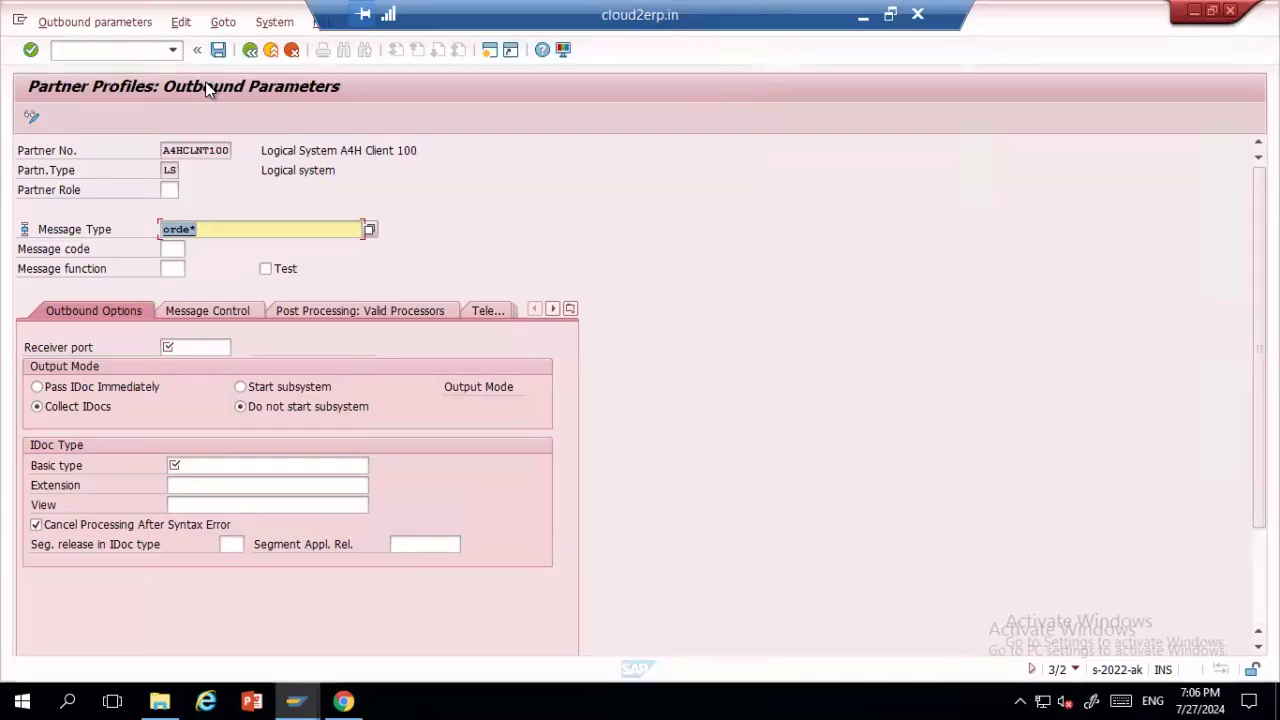
# - Revisit the course PDF and the MATMAS IDoc display, and return to the partner profile's outbound parameters
pyautogui.hotkey('alt', 'Tab')
pyautogui.hotkey('alt', 'Tab')
pyautogui.press('Tab')
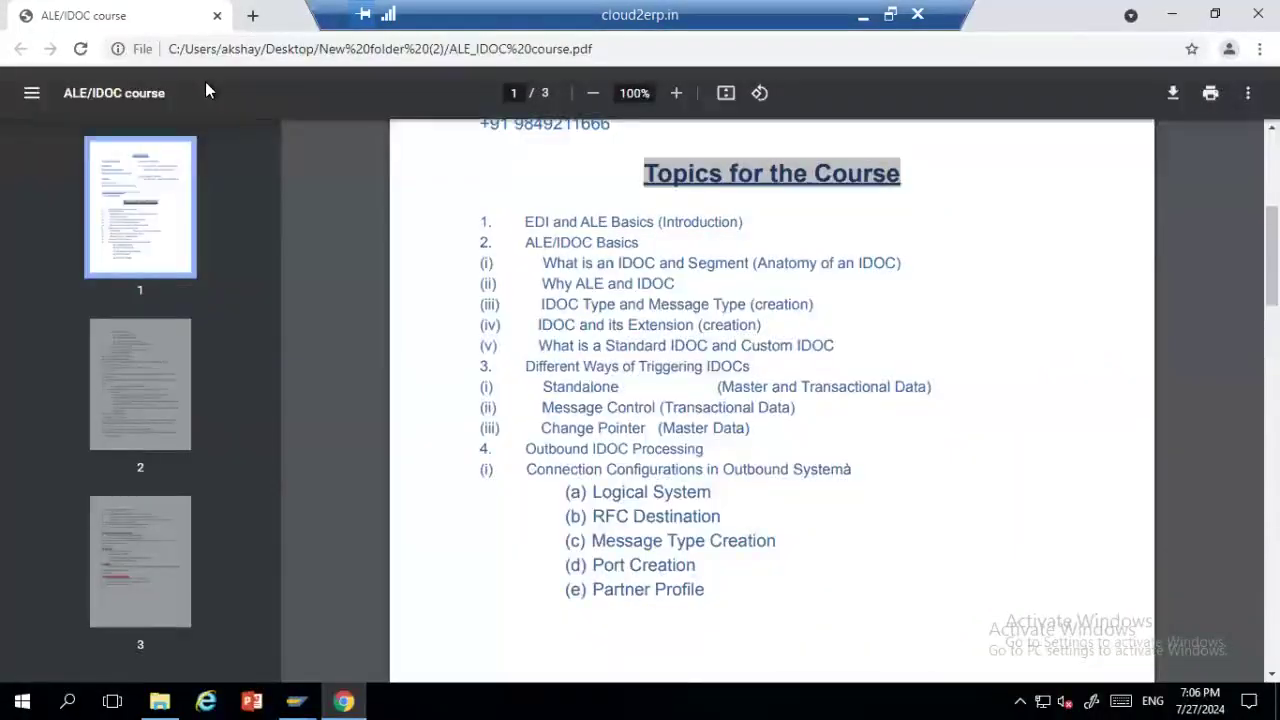
pyautogui.hotkey('alt', 'Tab')
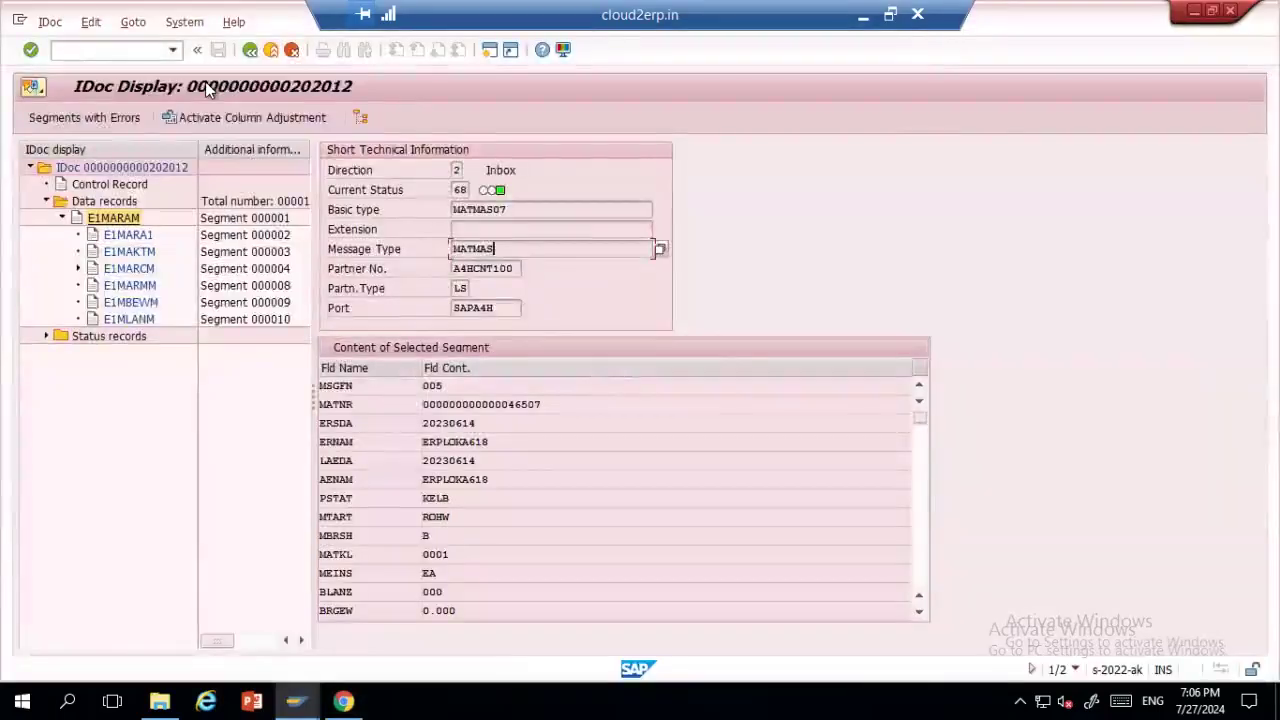
pyautogui.hotkey('alt', 'Tab')
pyautogui.hotkey('alt', 'Tab')
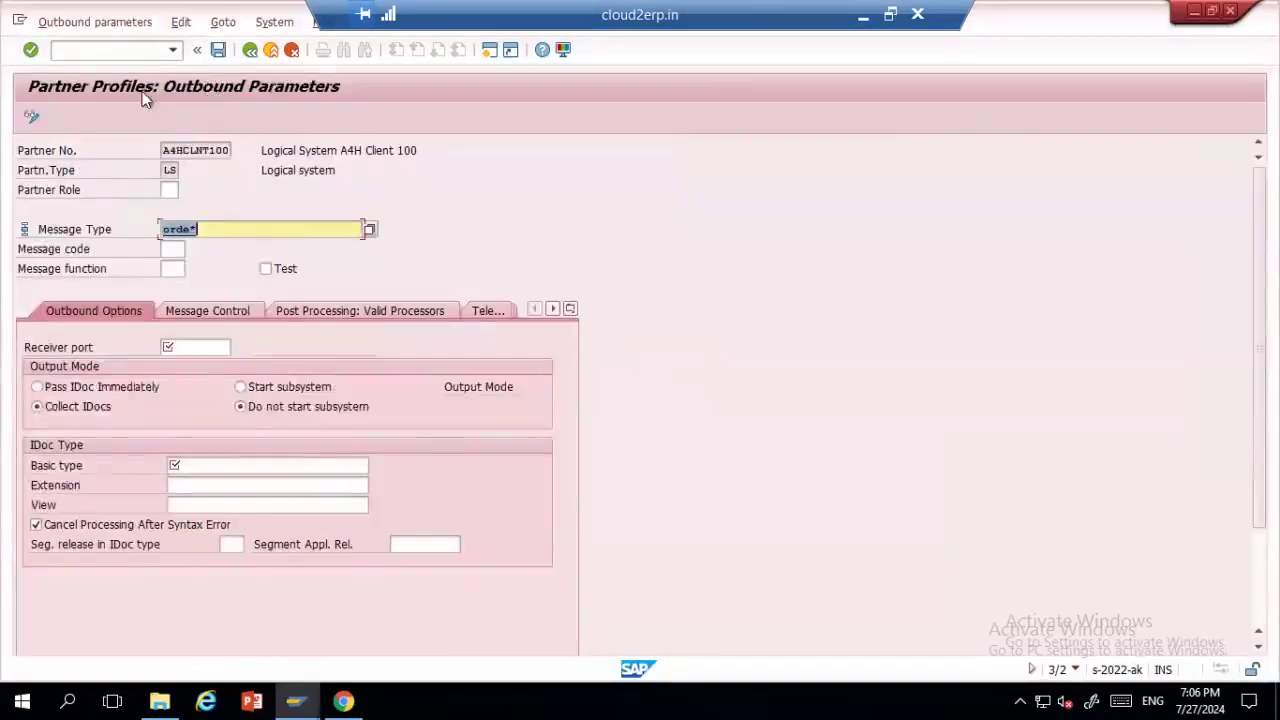
# - Enter MATMAS as the message type of the new outbound parameter
pyautogui.click(280, 465)
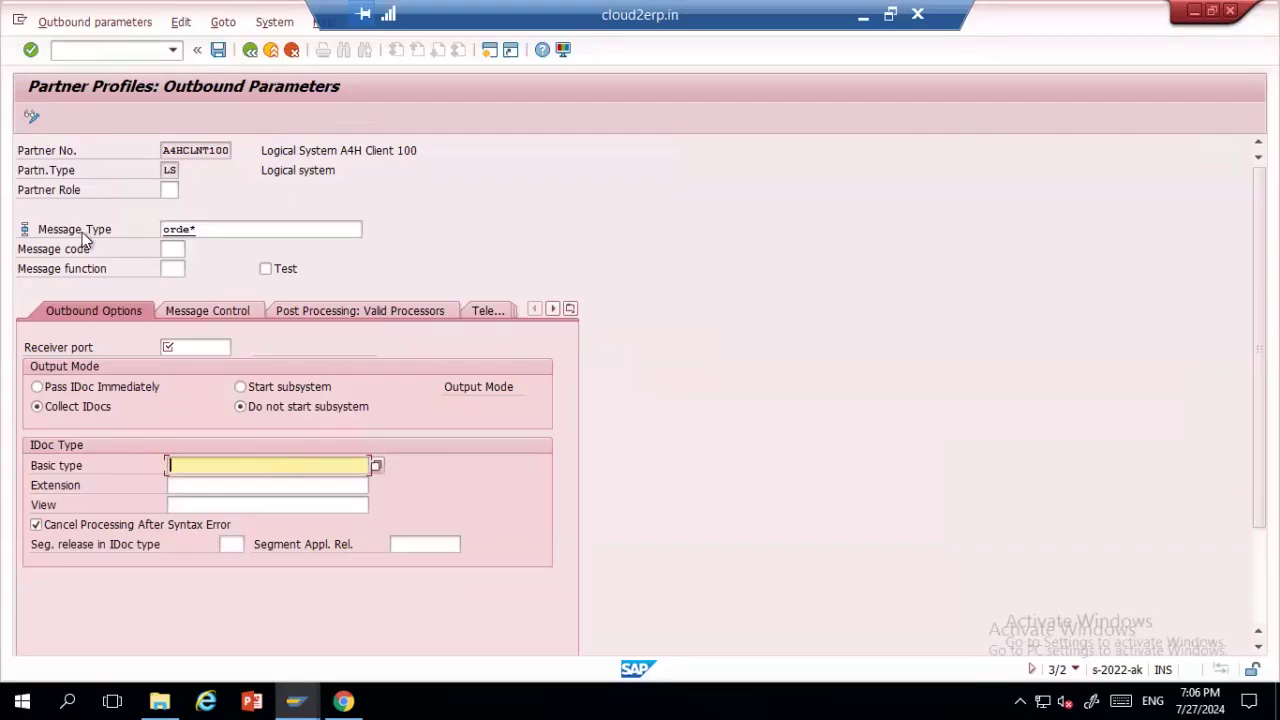
pyautogui.moveTo(222, 231); pyautogui.dragTo(80, 207)
pyautogui.write('matmas')
pyautogui.press('Return')
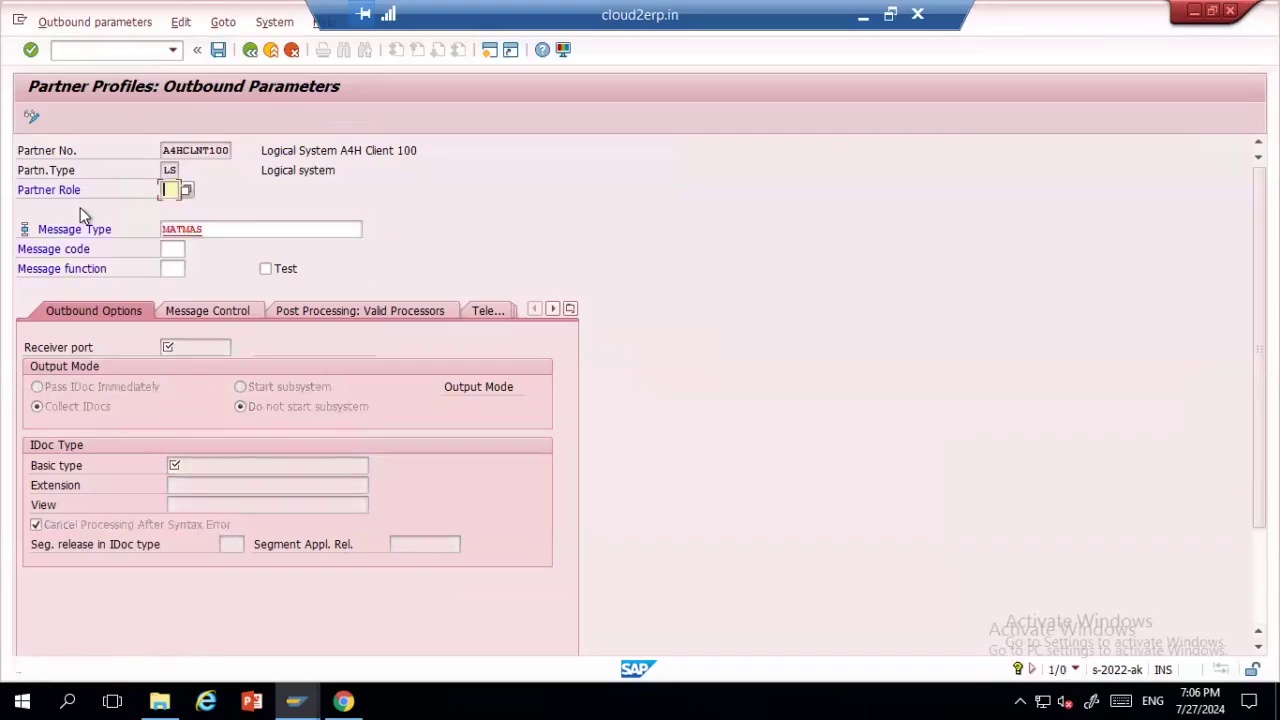
pyautogui.press('Tab')
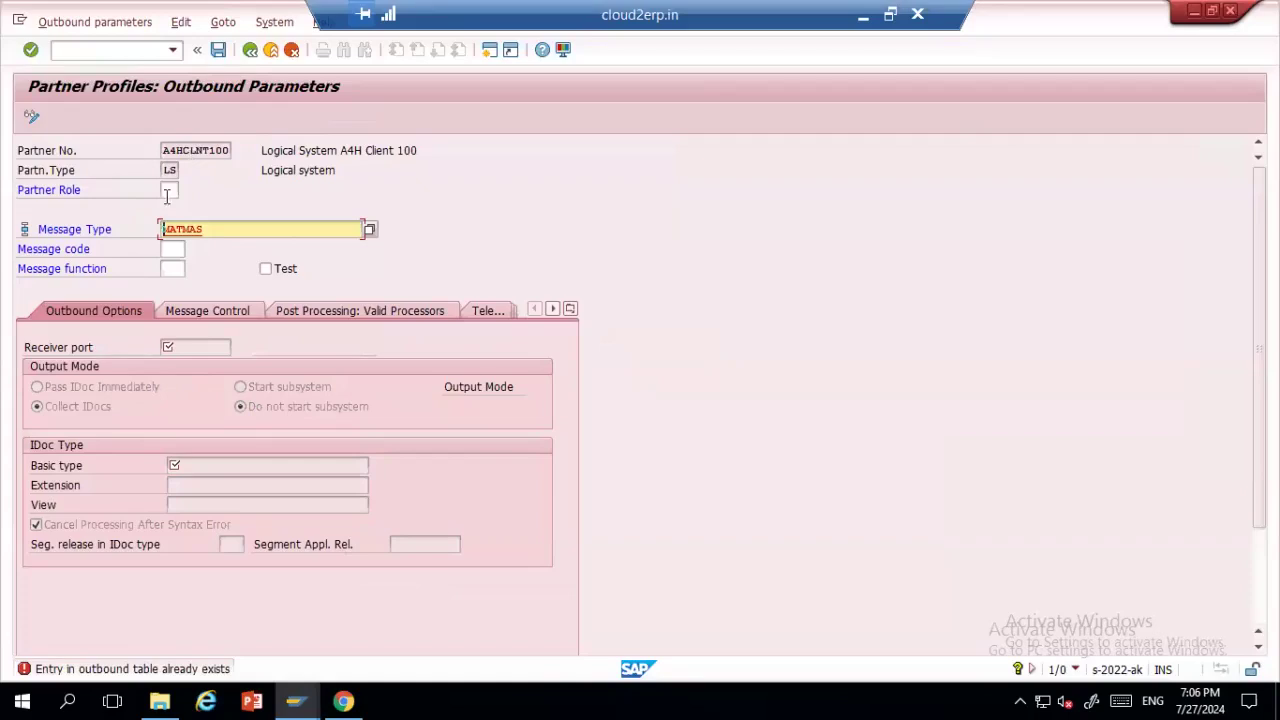
# - Try LA as the partner role for the MATMAS outbound parameter
pyautogui.click(168, 191)
pyautogui.write('LA')
pyautogui.press('Return')
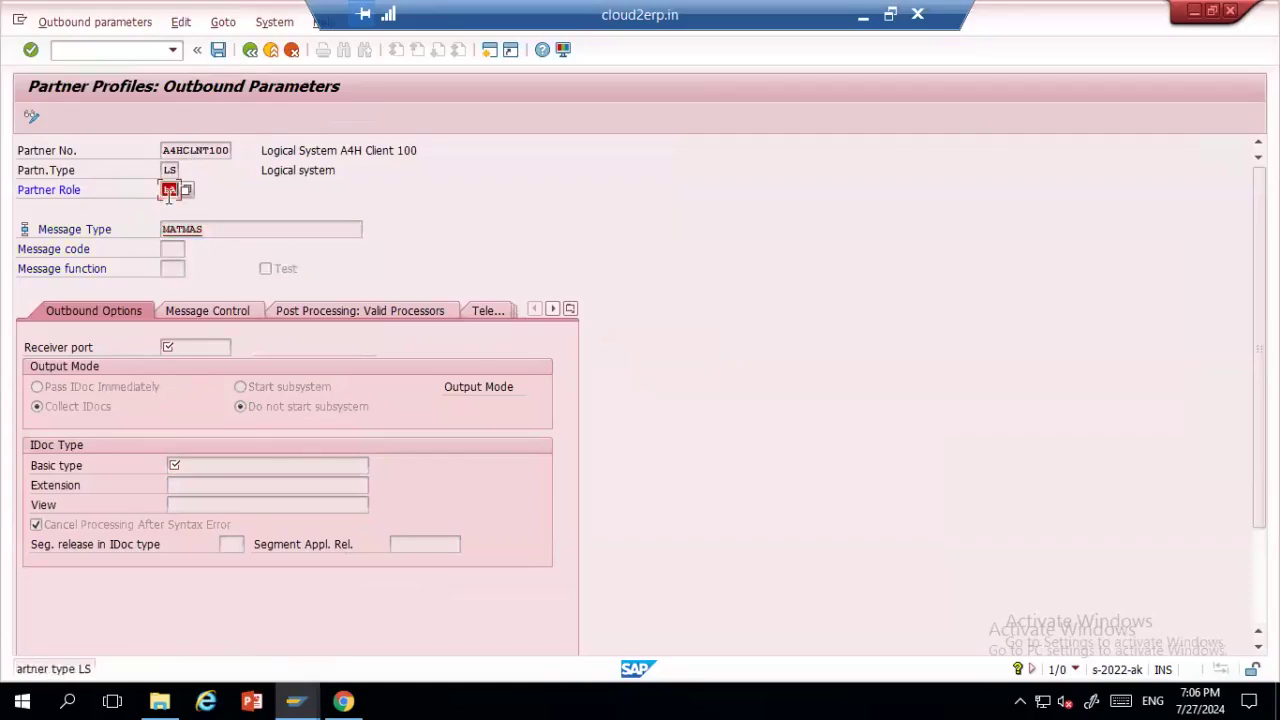
pyautogui.press('Return')
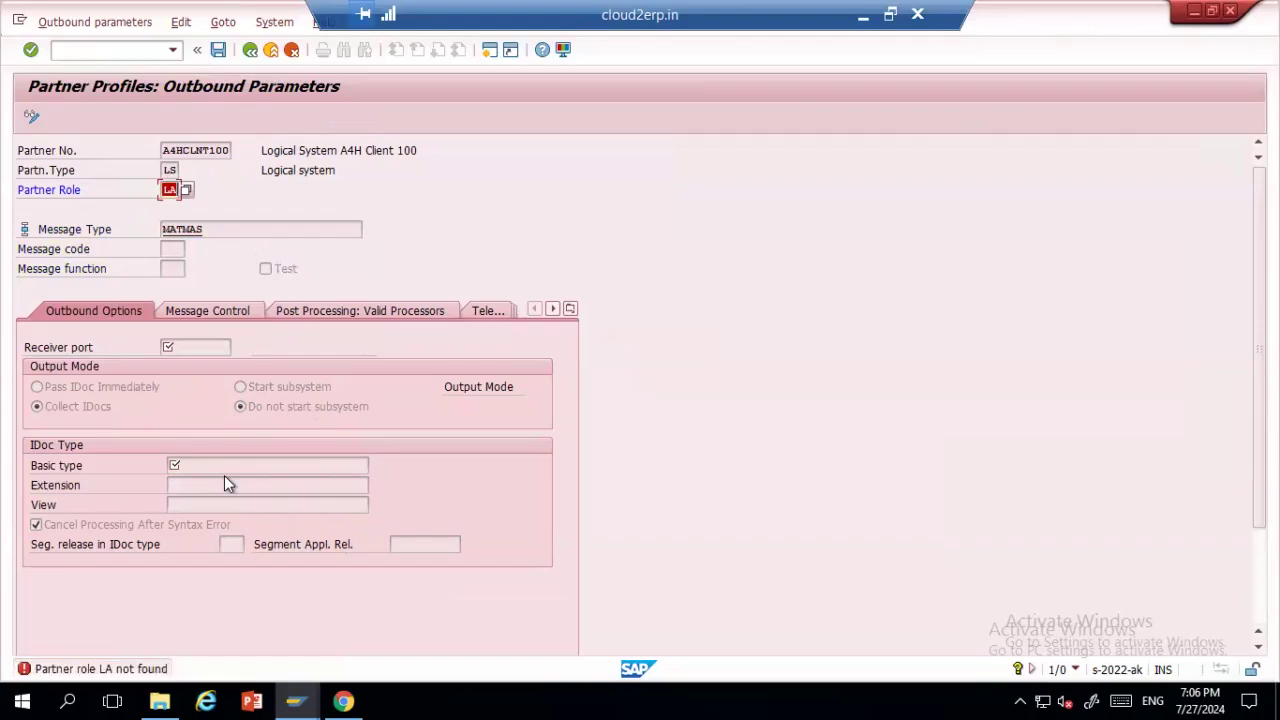
# - Choose LS (Logical system) as the partner role from its possible values and highlight the MATMAS message type
pyautogui.click(187, 192)
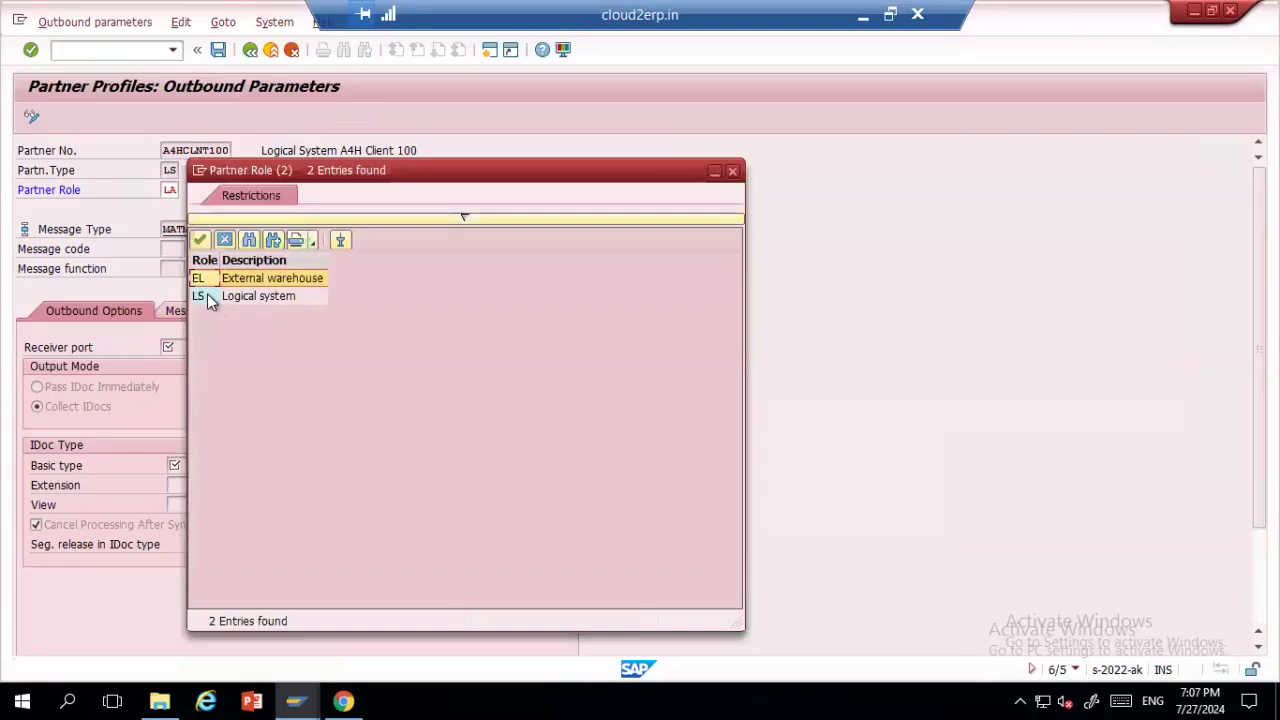
pyautogui.doubleClick(207, 293)
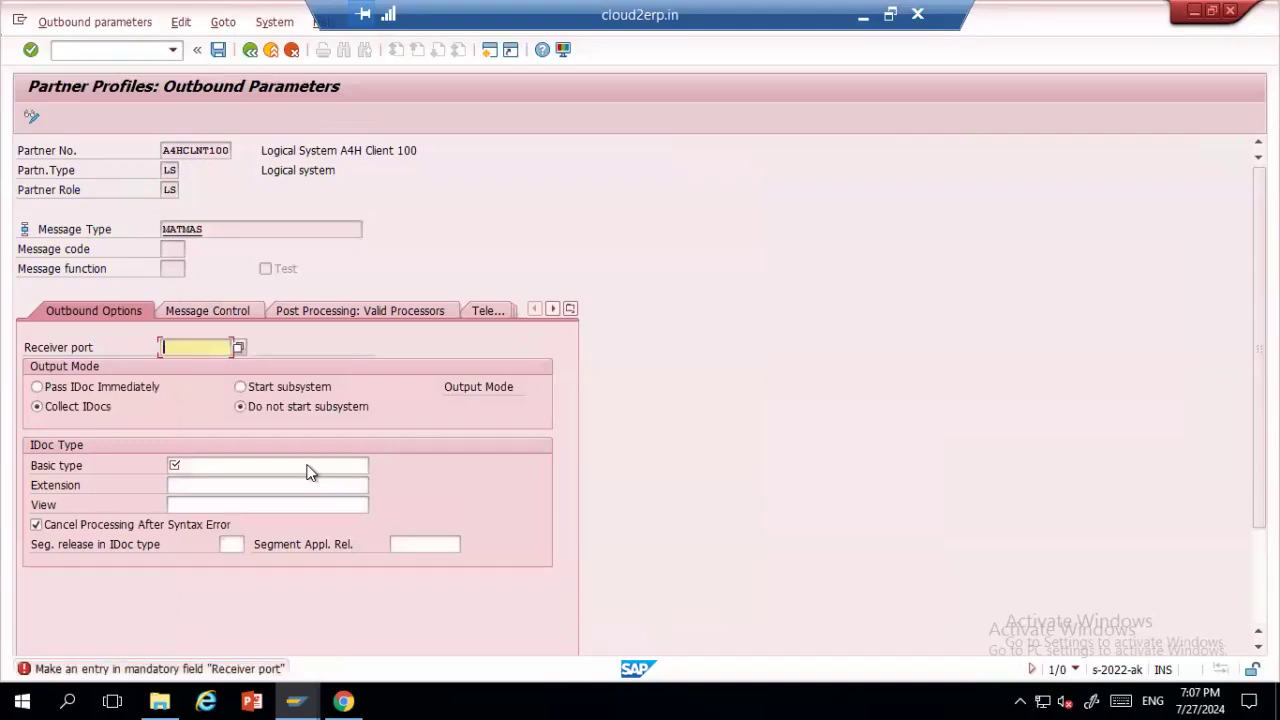
pyautogui.click(238, 230)
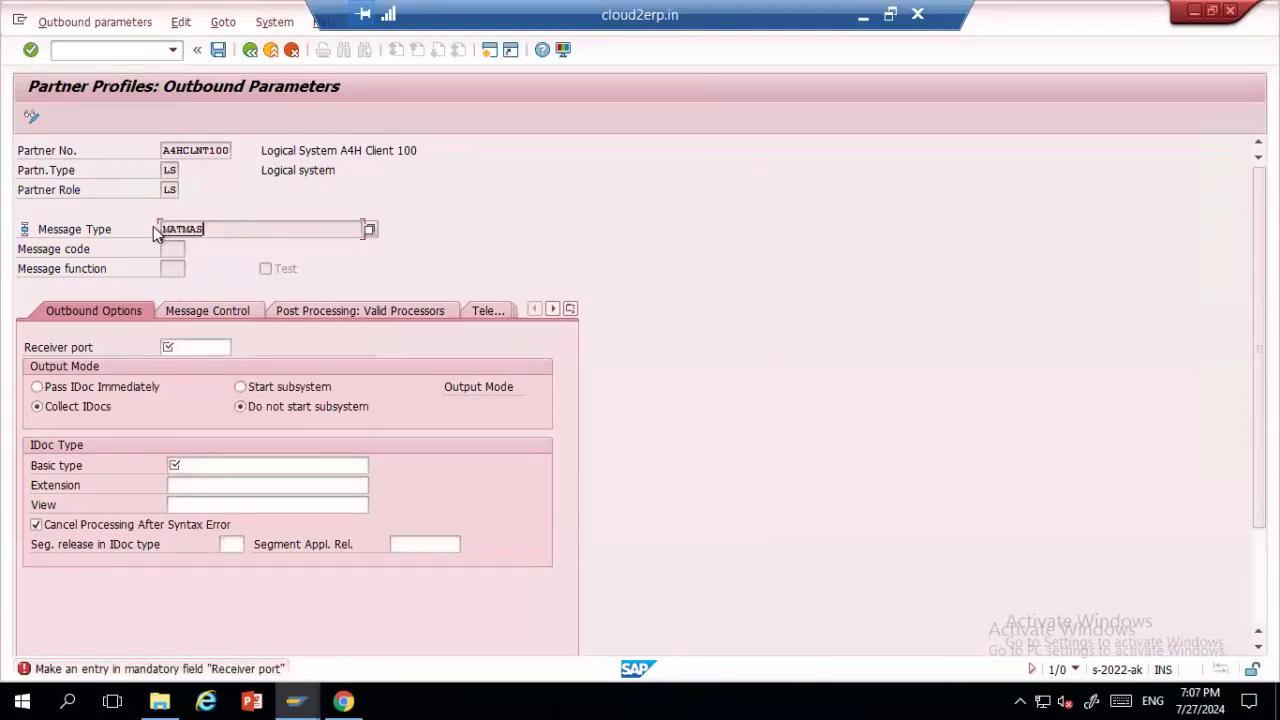
pyautogui.moveTo(221, 230); pyautogui.dragTo(129, 233)
# - List the basic types available for message type MATMAS and highlight MATMAS07
pyautogui.click(240, 465)
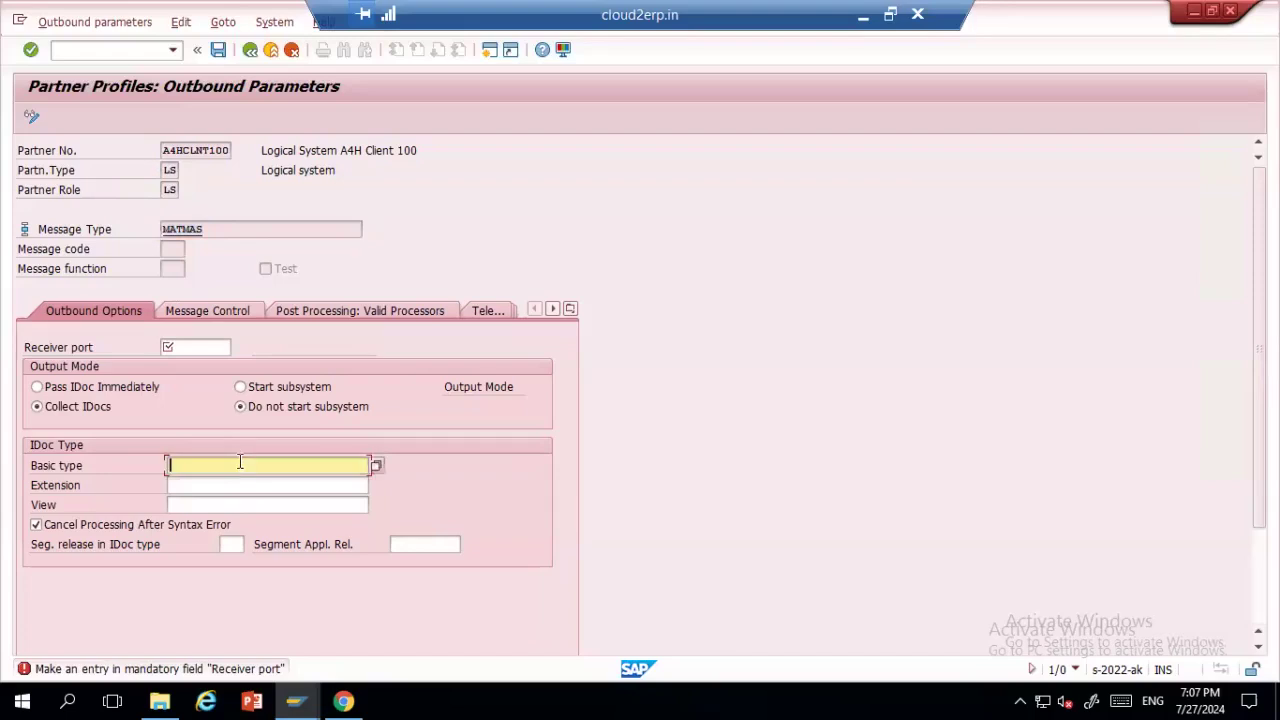
pyautogui.click(377, 467)
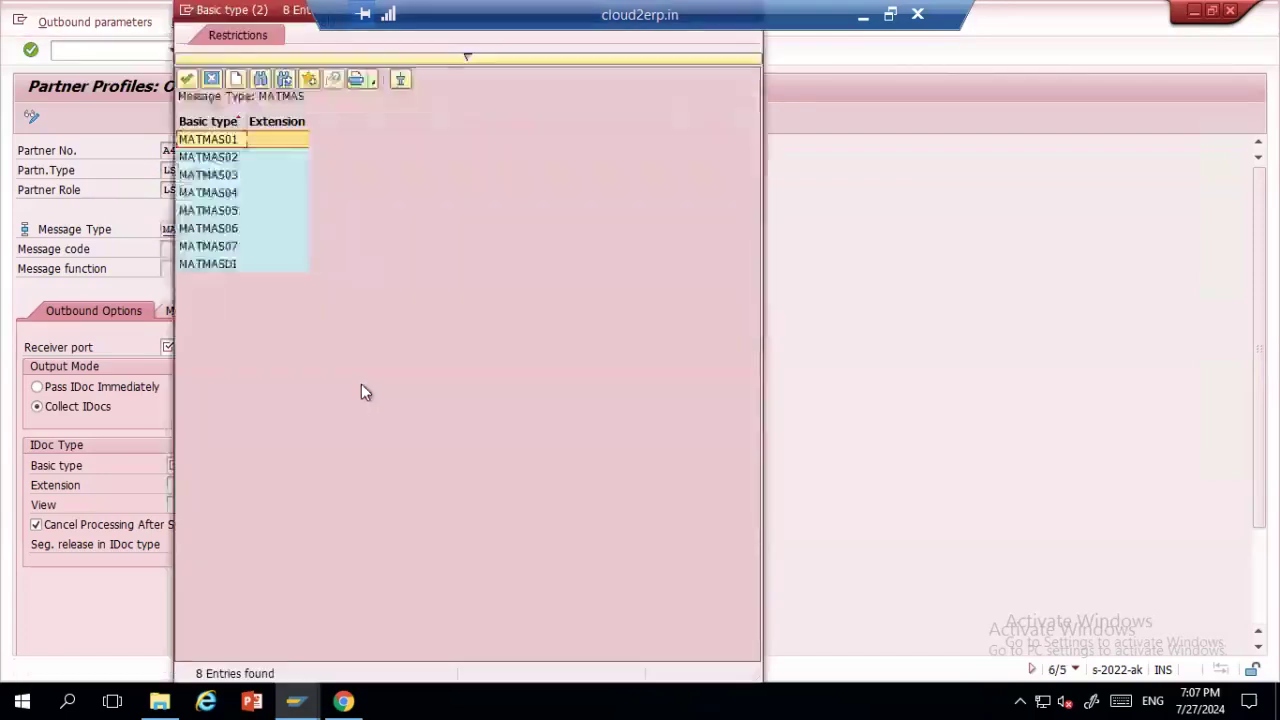
pyautogui.click(230, 263)
pyautogui.click(215, 247)
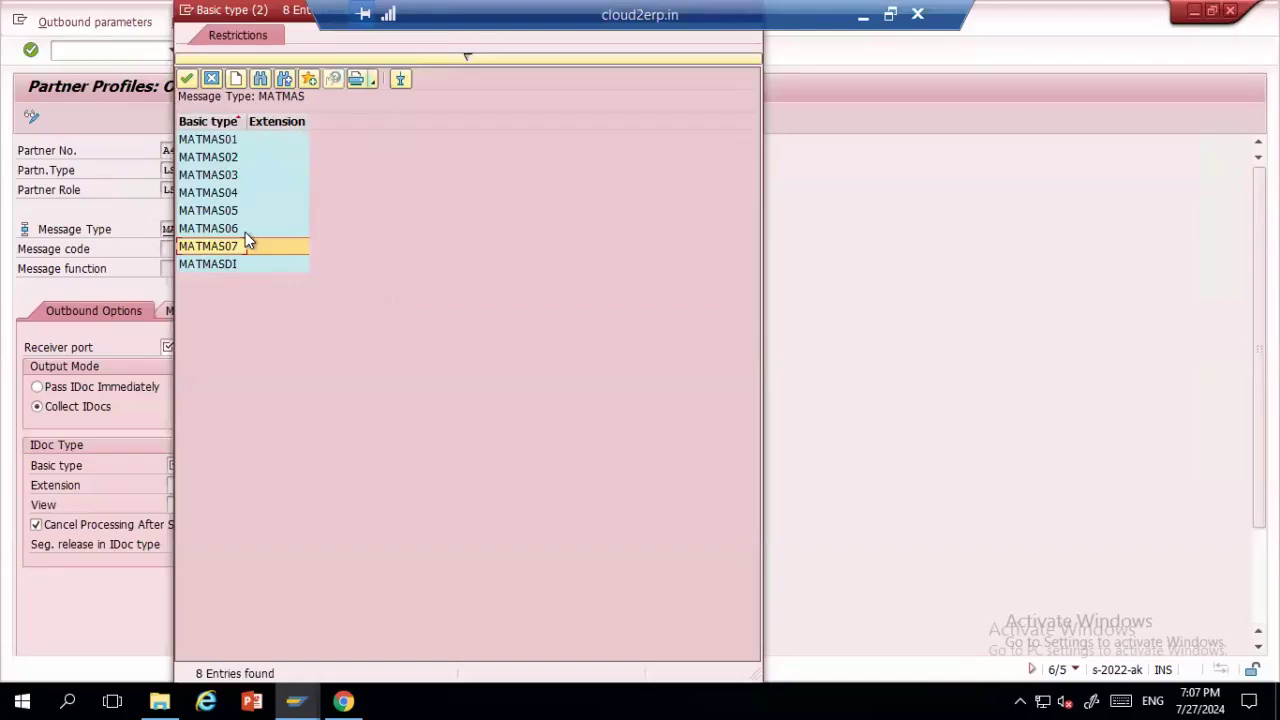
# - Switch to the course PDF in Chrome, highlight the topic on Standard IDOC and Custom IDOC, and return to the basic type list
pyautogui.click(343, 701)
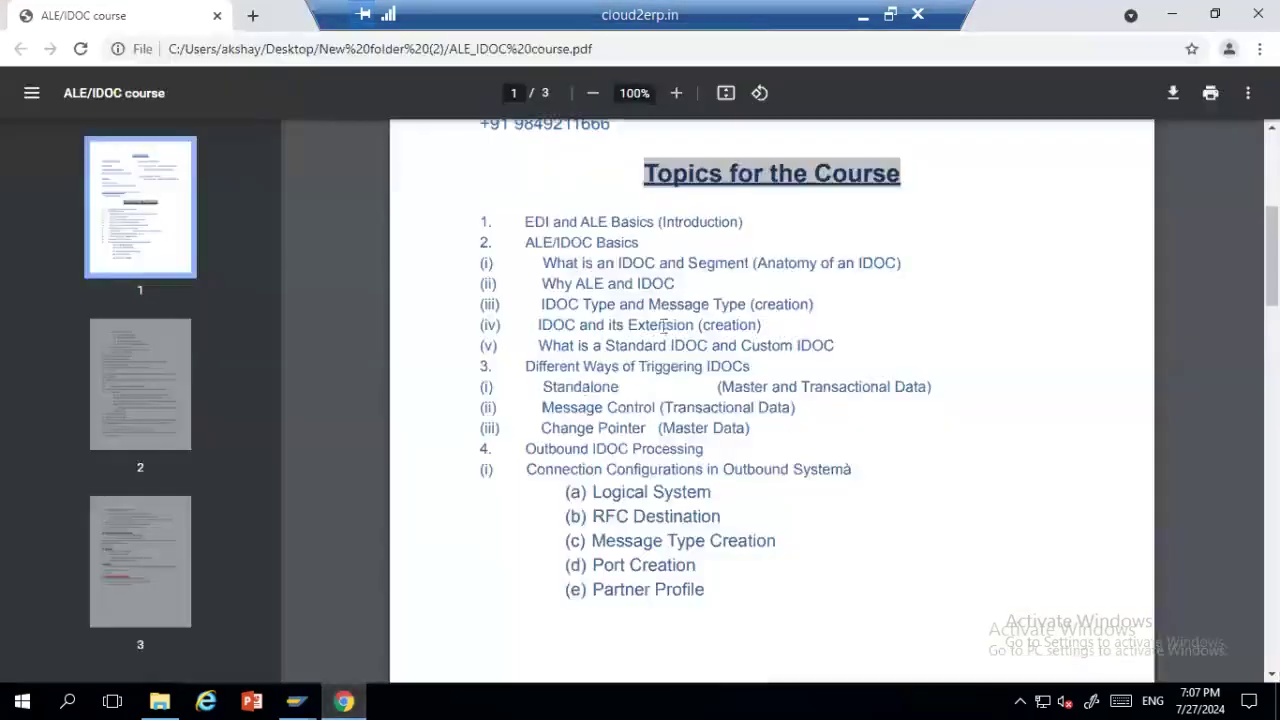
pyautogui.doubleClick(540, 345)
pyautogui.moveTo(645, 357); pyautogui.dragTo(843, 342)
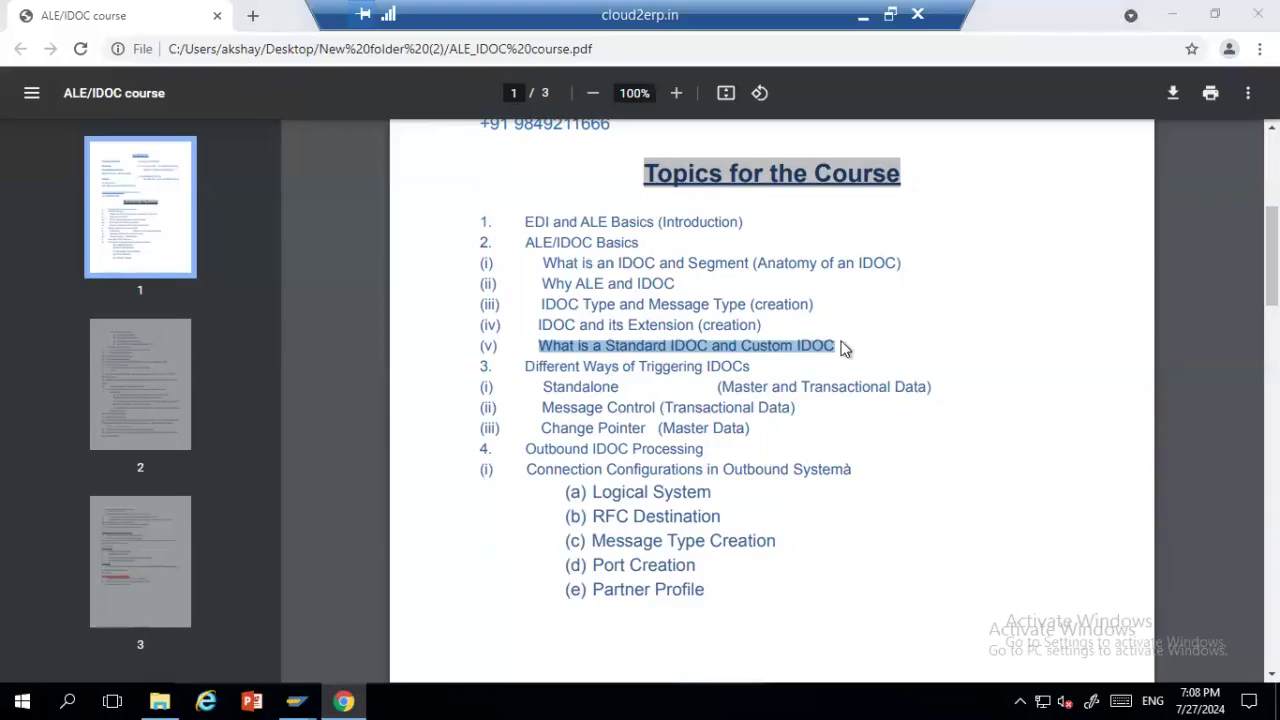
pyautogui.hotkey('alt', 'Tab')
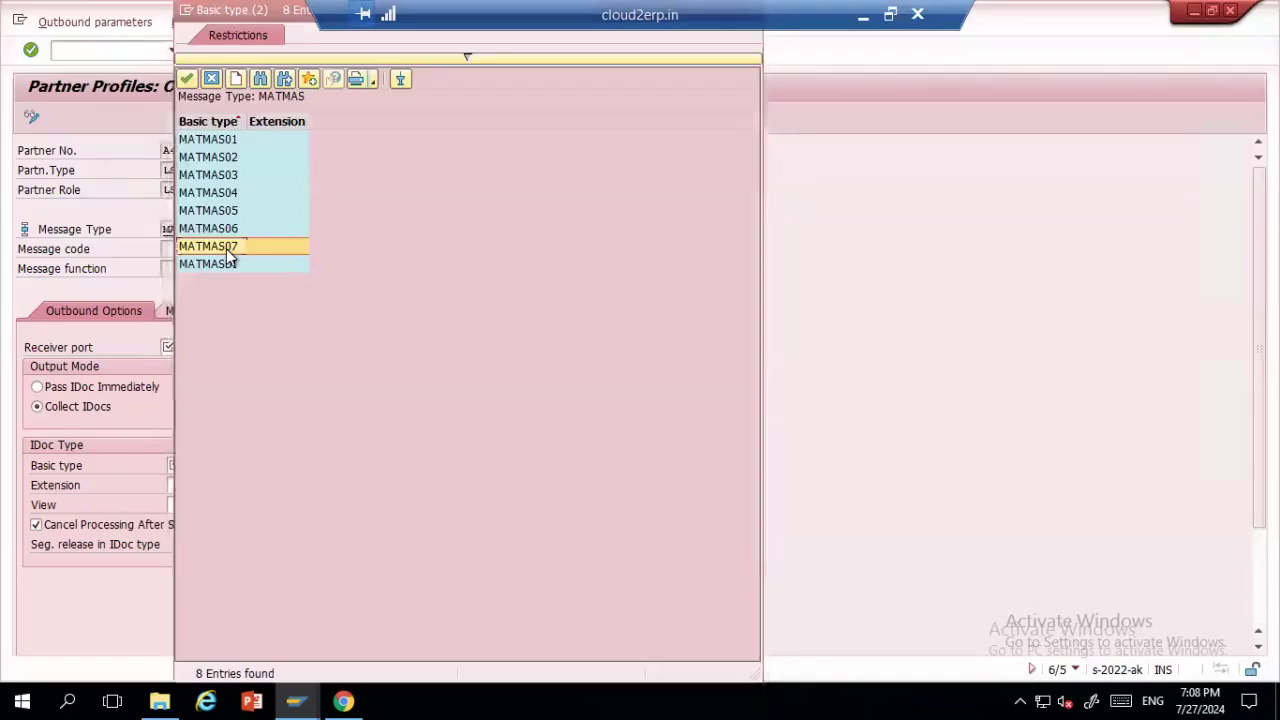
# - Switch to the course PDF, highlight topic 3 on the different ways of triggering IDOCs, and look through the remaining course topics
pyautogui.hotkey('alt', 'Tab')
pyautogui.hotkey('alt', 'Tab')
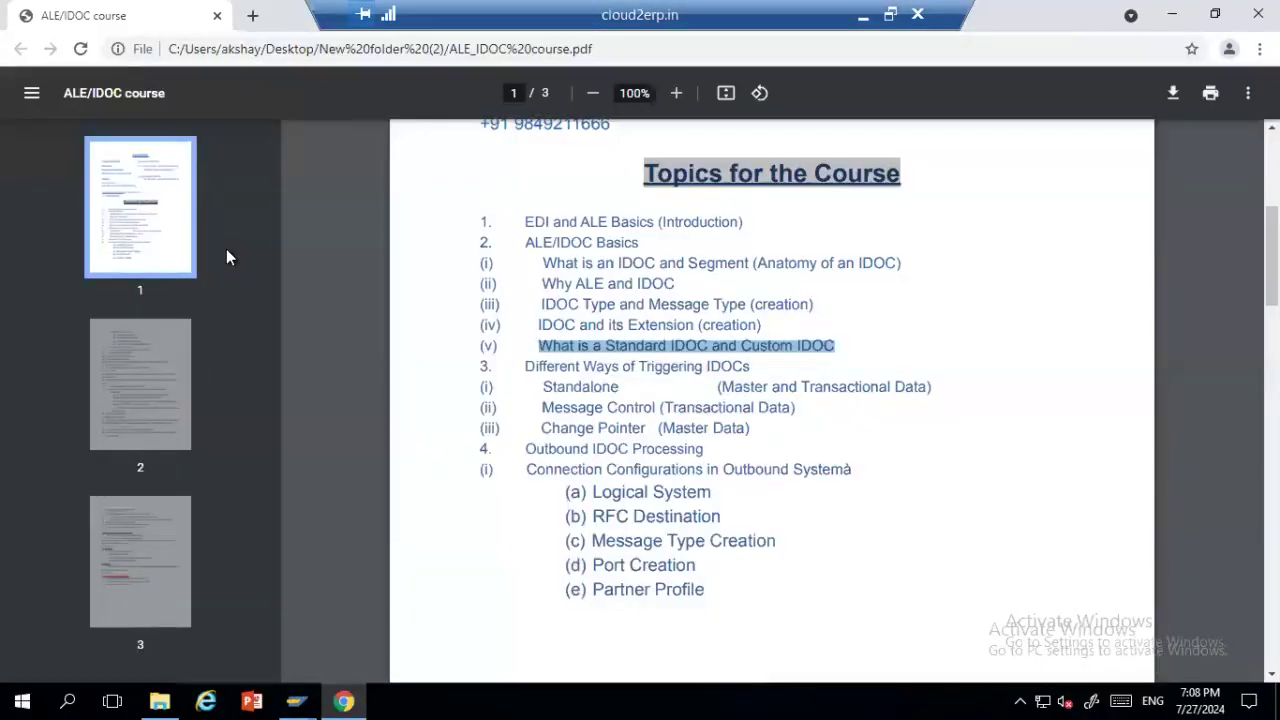
pyautogui.moveTo(755, 430); pyautogui.dragTo(486, 366)
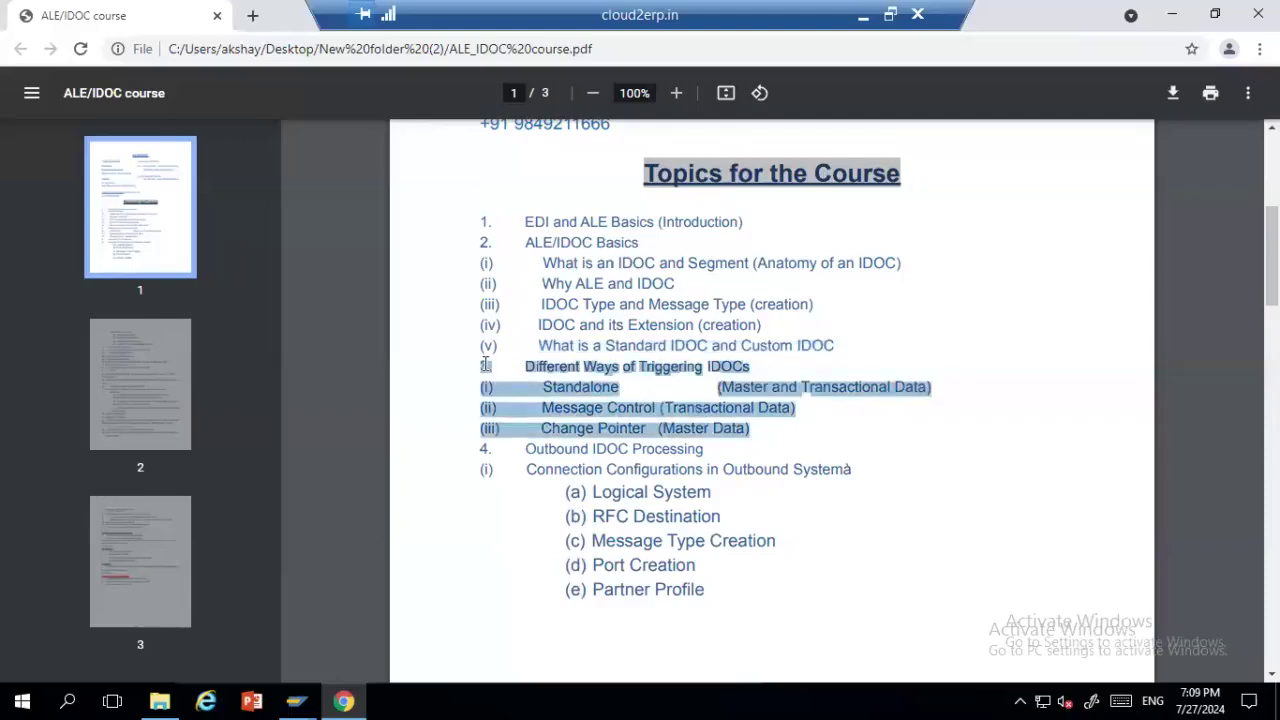
pyautogui.scroll(-3, 1240, 203)
pyautogui.scroll(-6, 772, 400)
pyautogui.scroll(6, 772, 400)
pyautogui.scroll(-4, 772, 400)
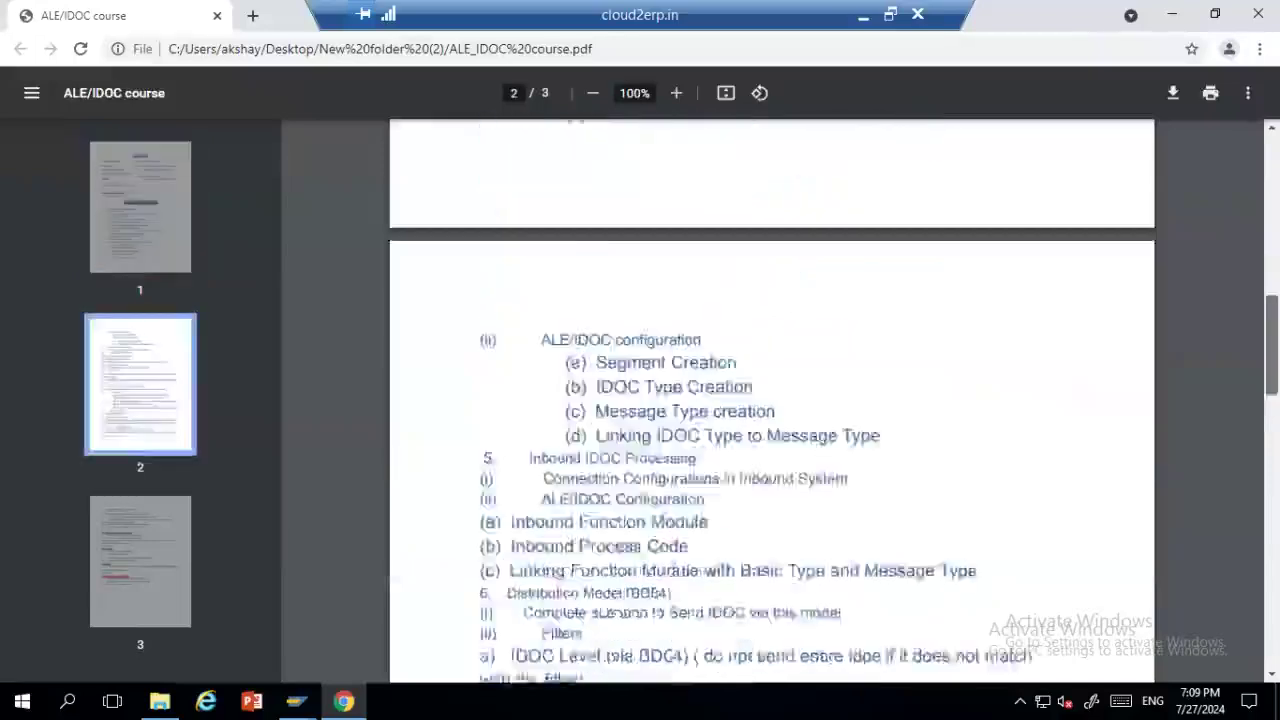
pyautogui.scroll(-5, 772, 400)
pyautogui.scroll(-1, 772, 400)
pyautogui.scroll(1, 772, 400)
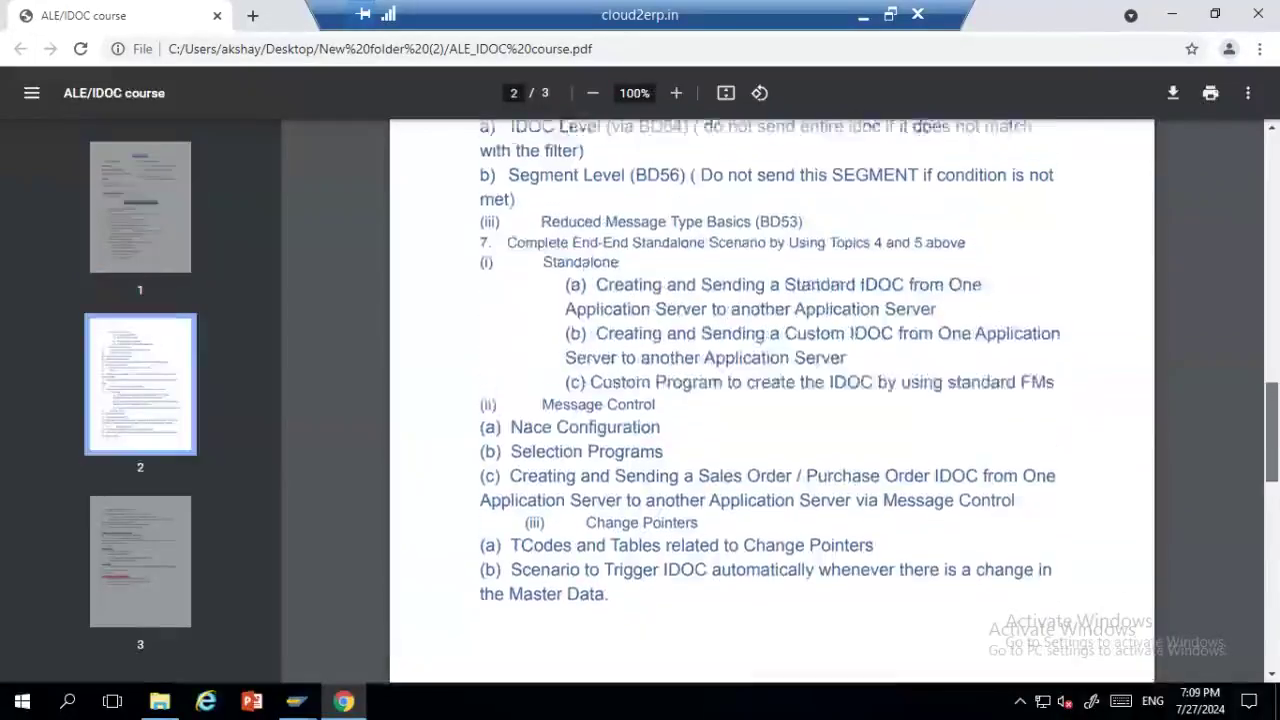
pyautogui.scroll(7, 772, 400)
pyautogui.scroll(3, 564, 370)
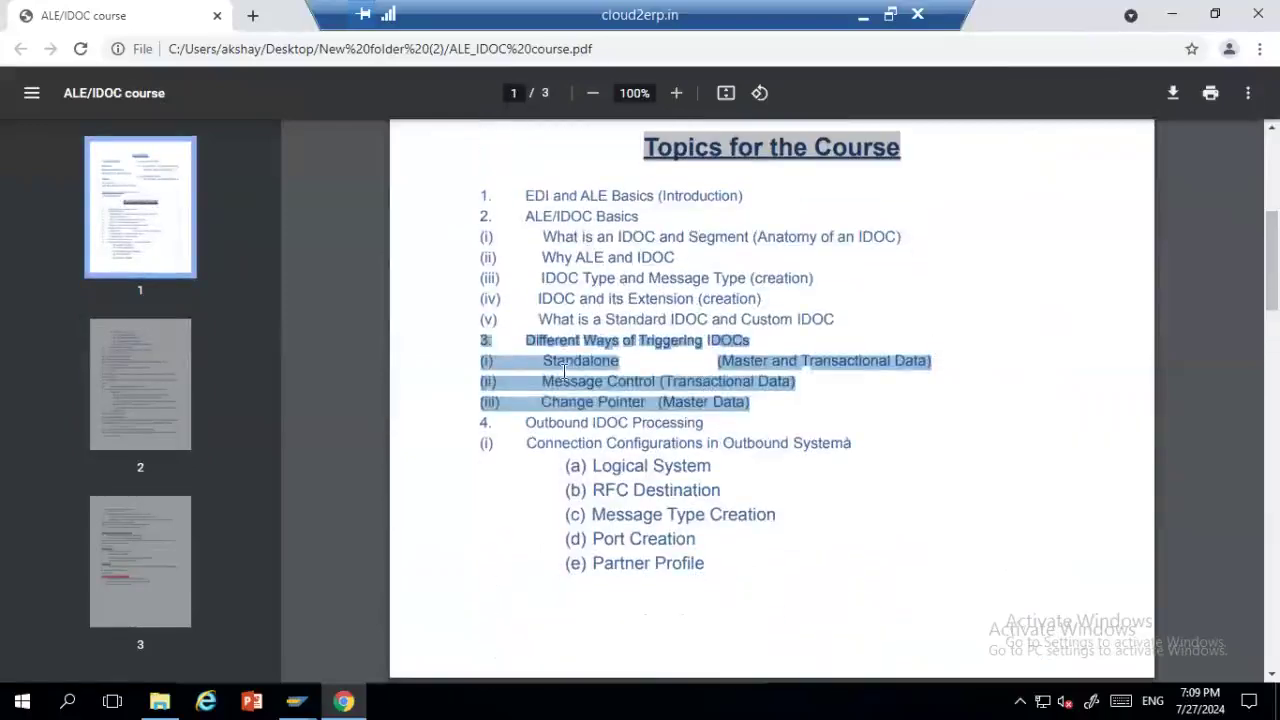
pyautogui.click(564, 370)
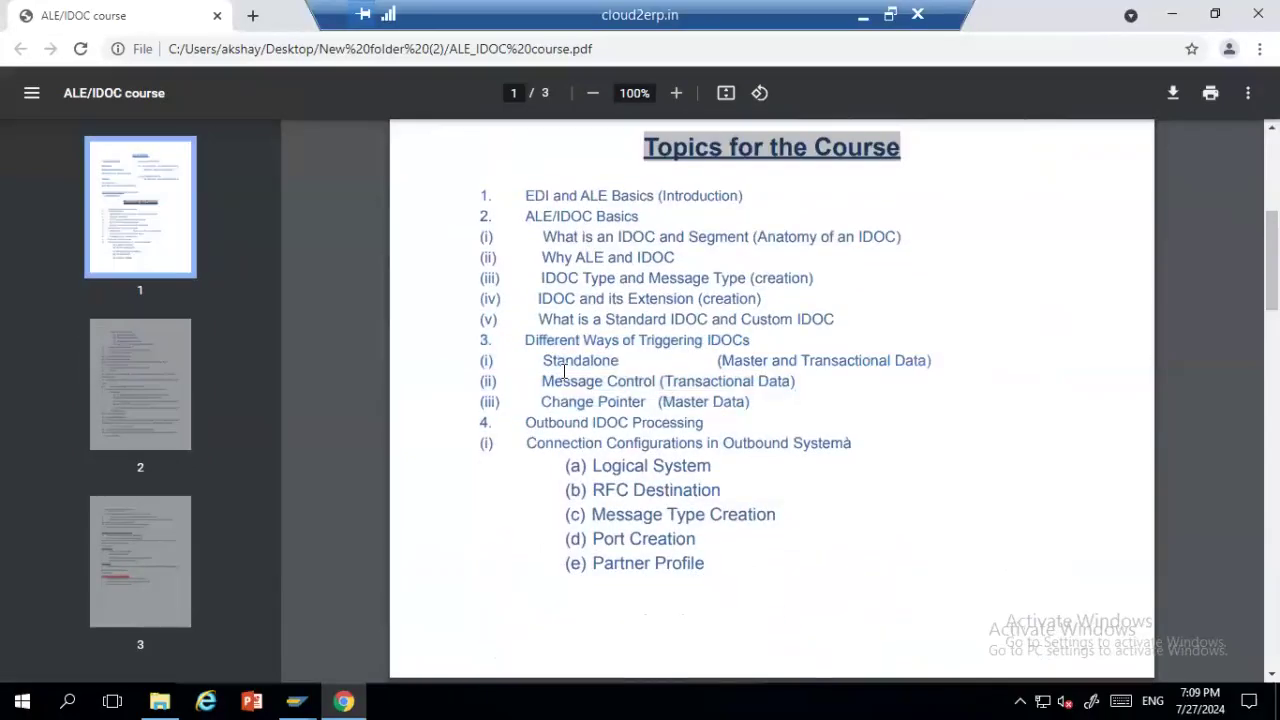
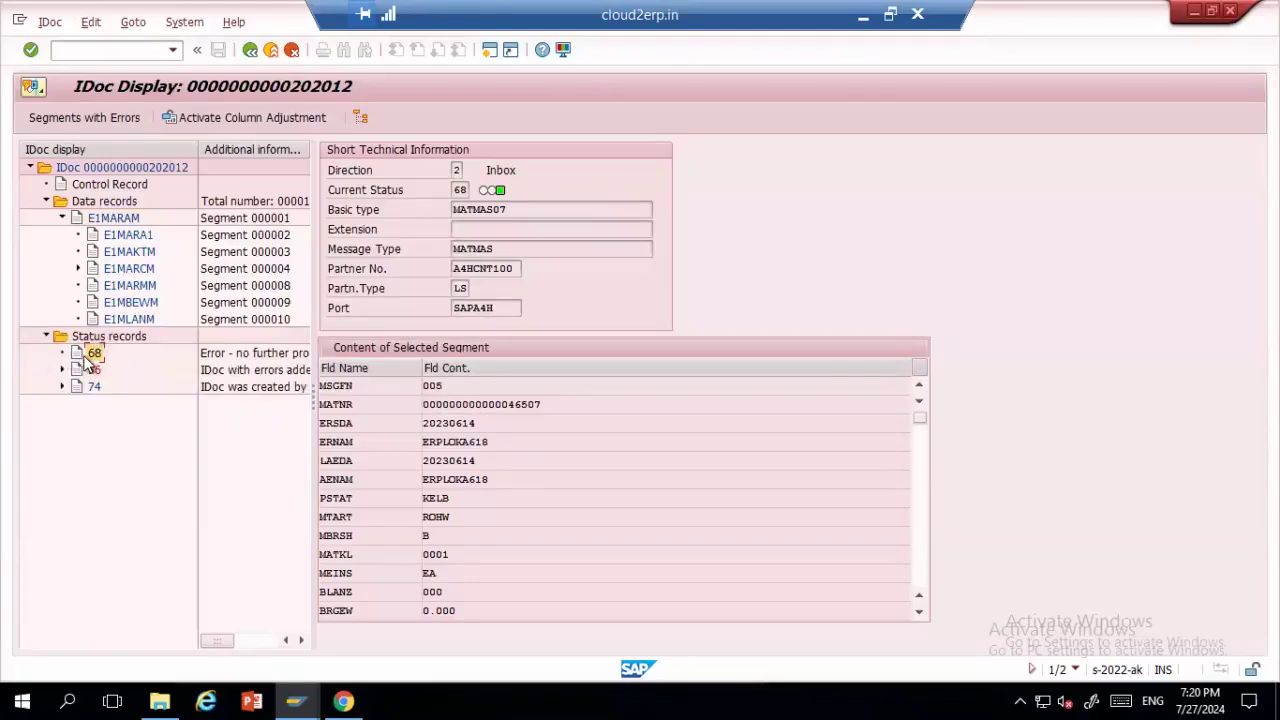
# - Leave the displayed inbound IDoc, return to the IDoc search criteria, and search for outbound IDocs with direction 1
pyautogui.click(249, 50)
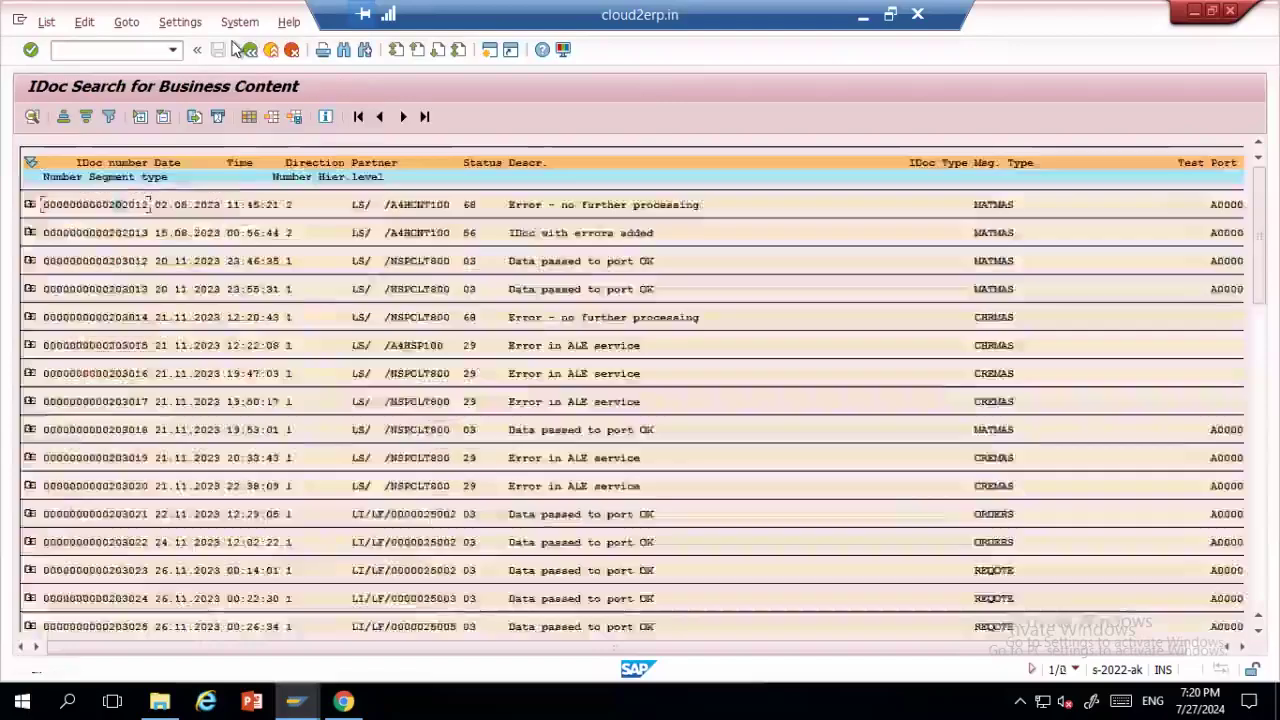
pyautogui.click(249, 50)
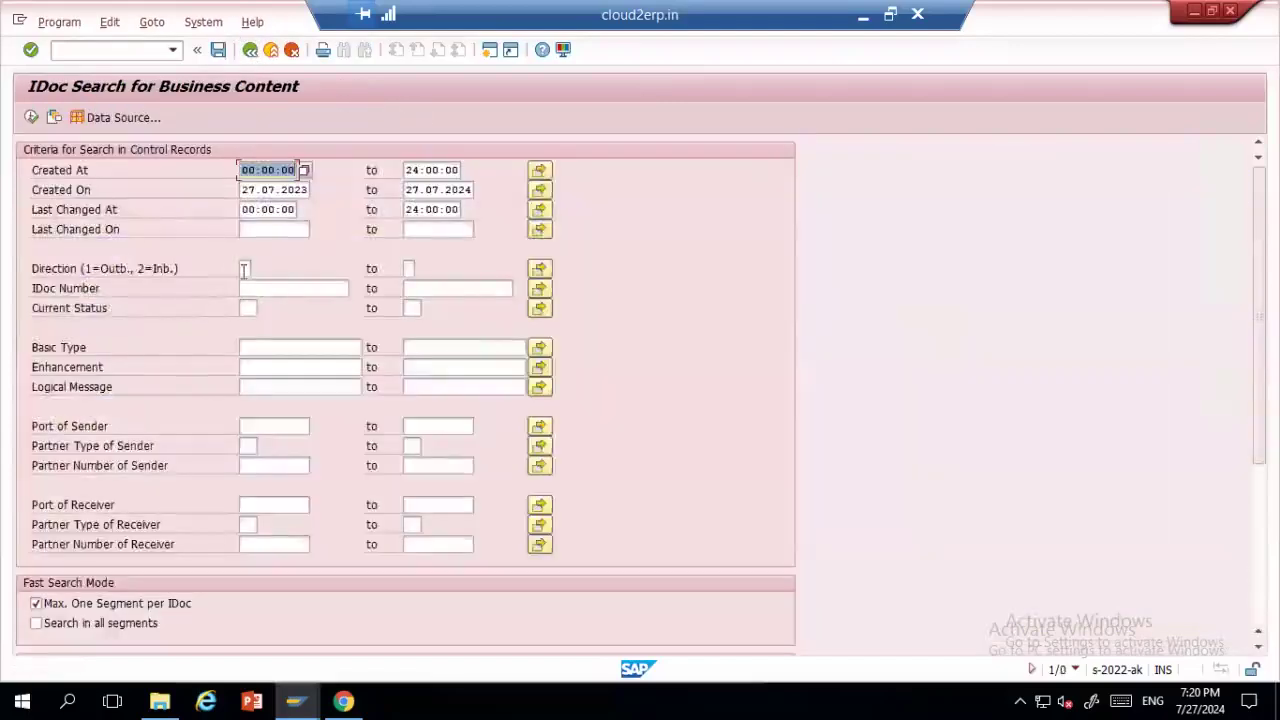
pyautogui.click(243, 269)
pyautogui.write('1')
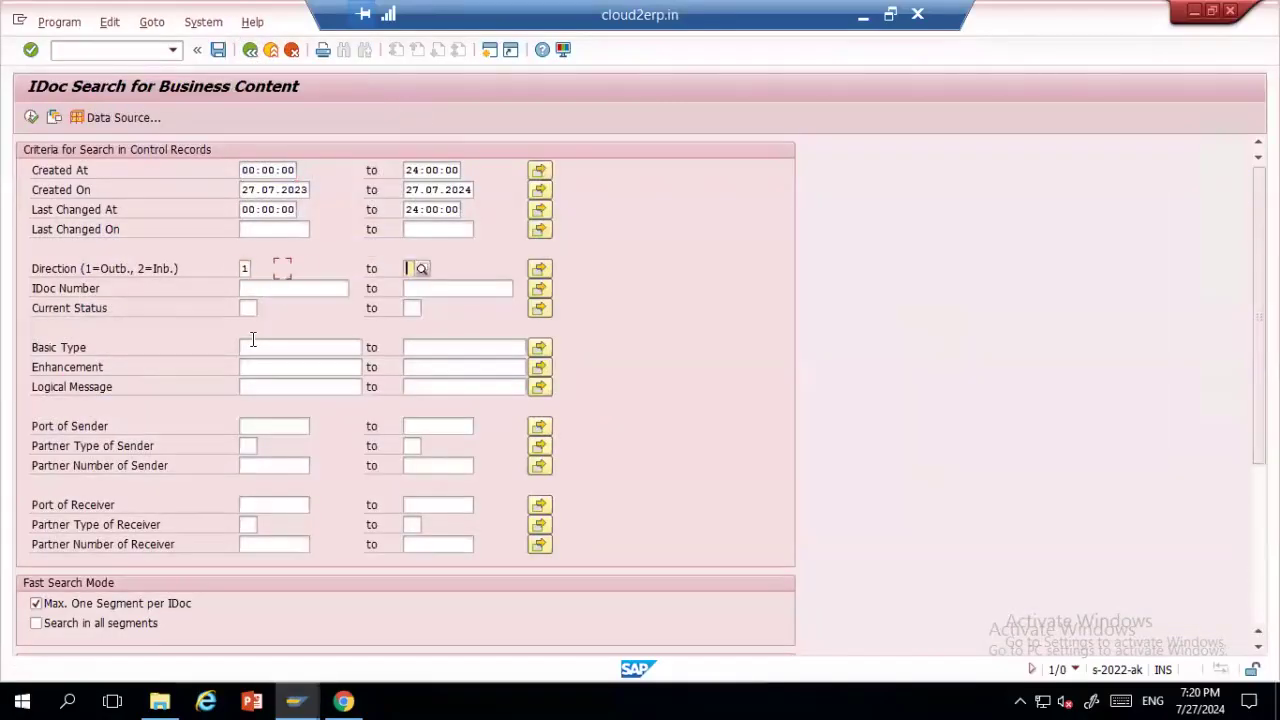
pyautogui.click(31, 117)
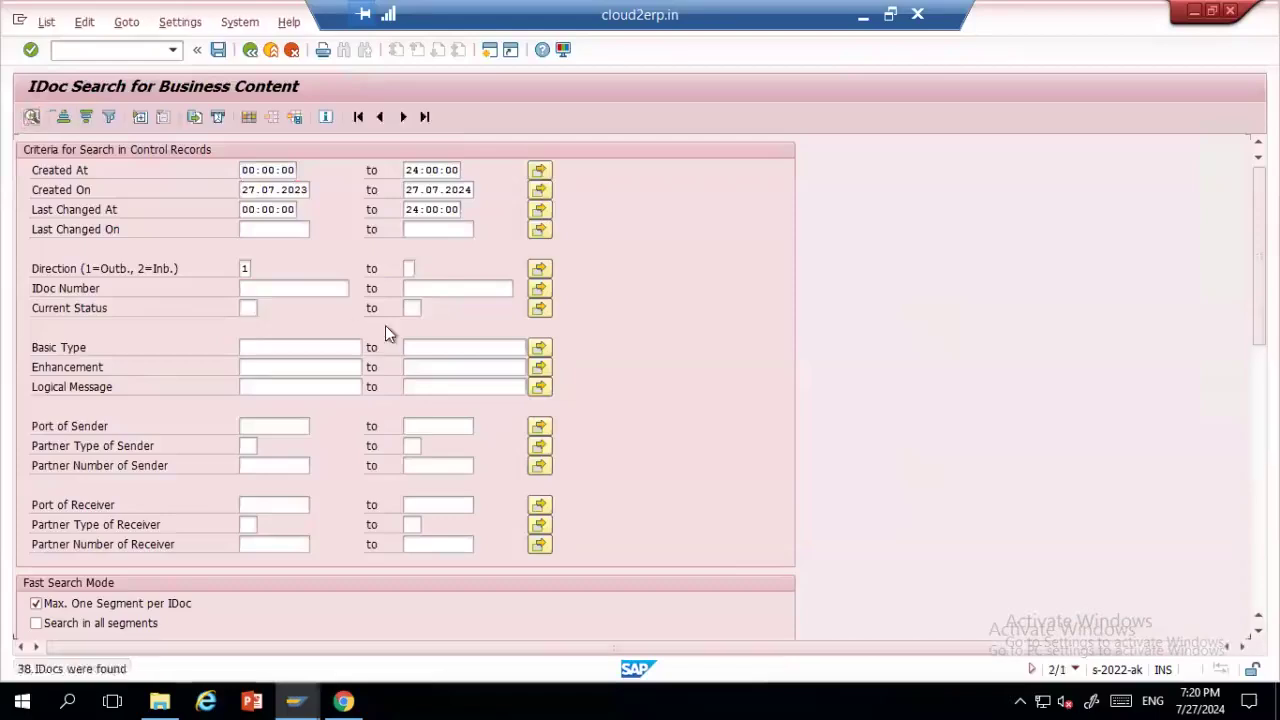
# - Open the first outbound IDoc in the results, review its status records and current status, and return to the list
pyautogui.doubleClick(99, 205)
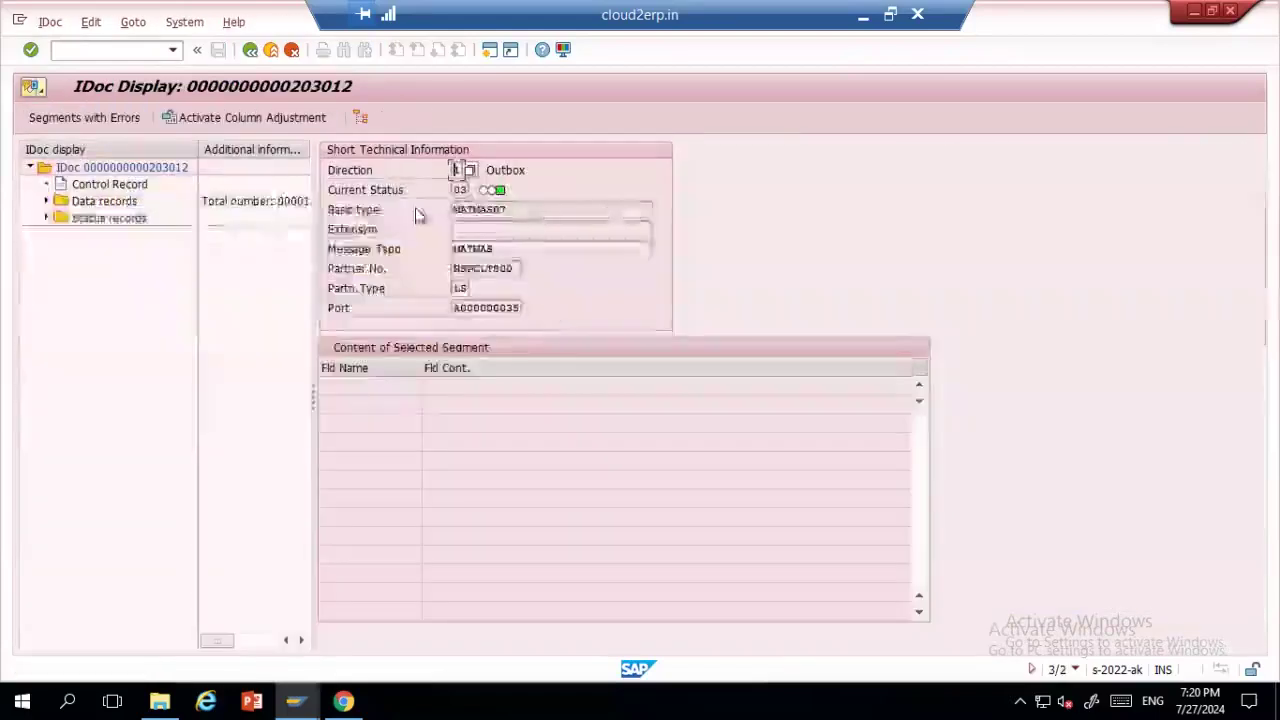
pyautogui.click(45, 219)
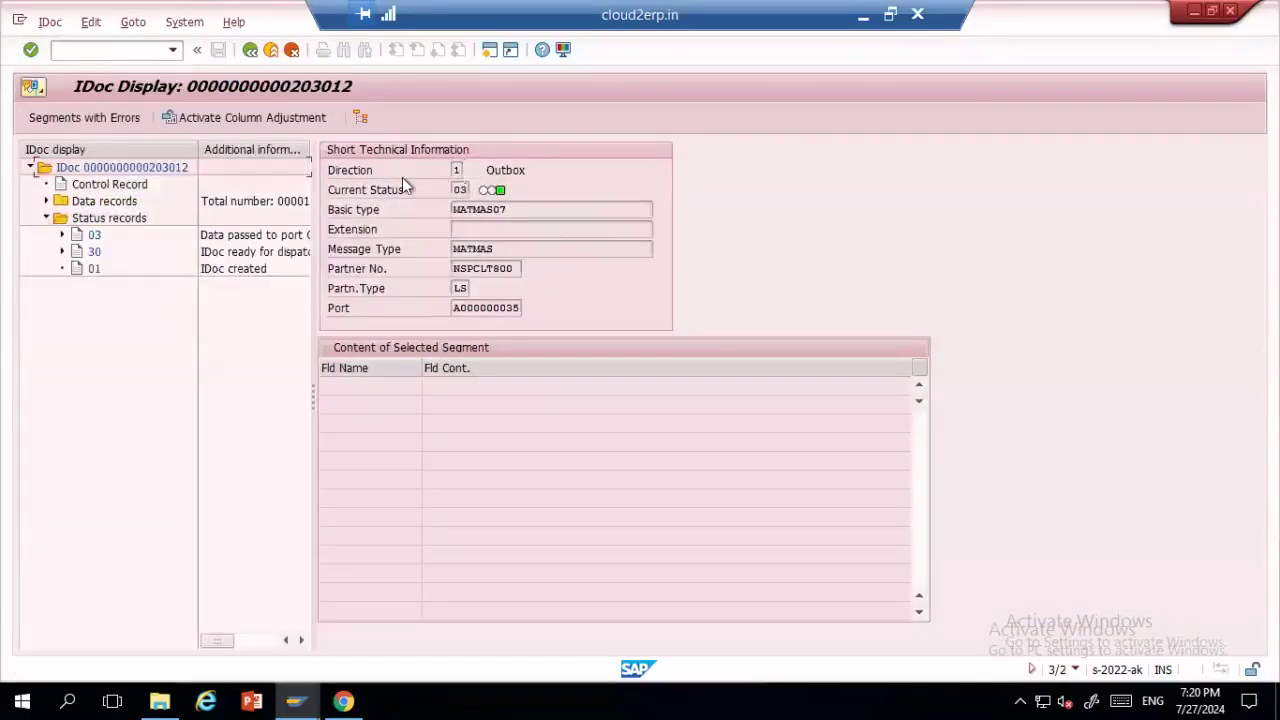
pyautogui.click(458, 190)
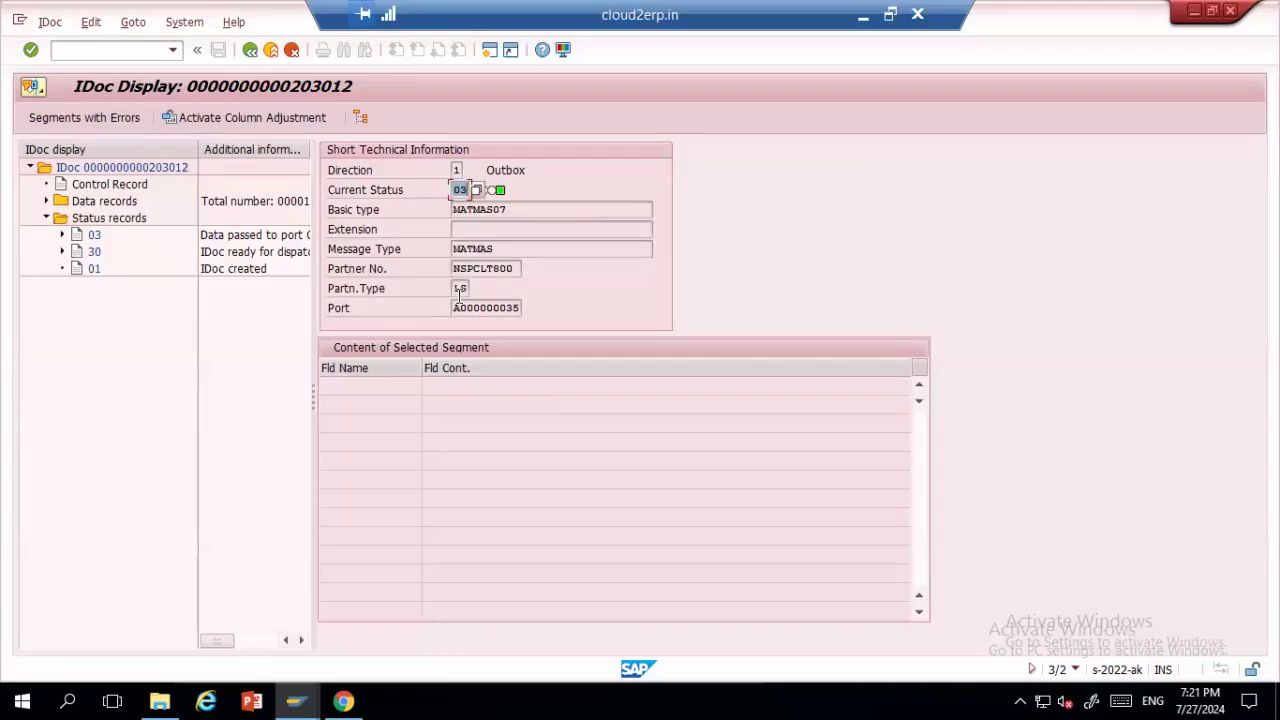
pyautogui.click(250, 50)
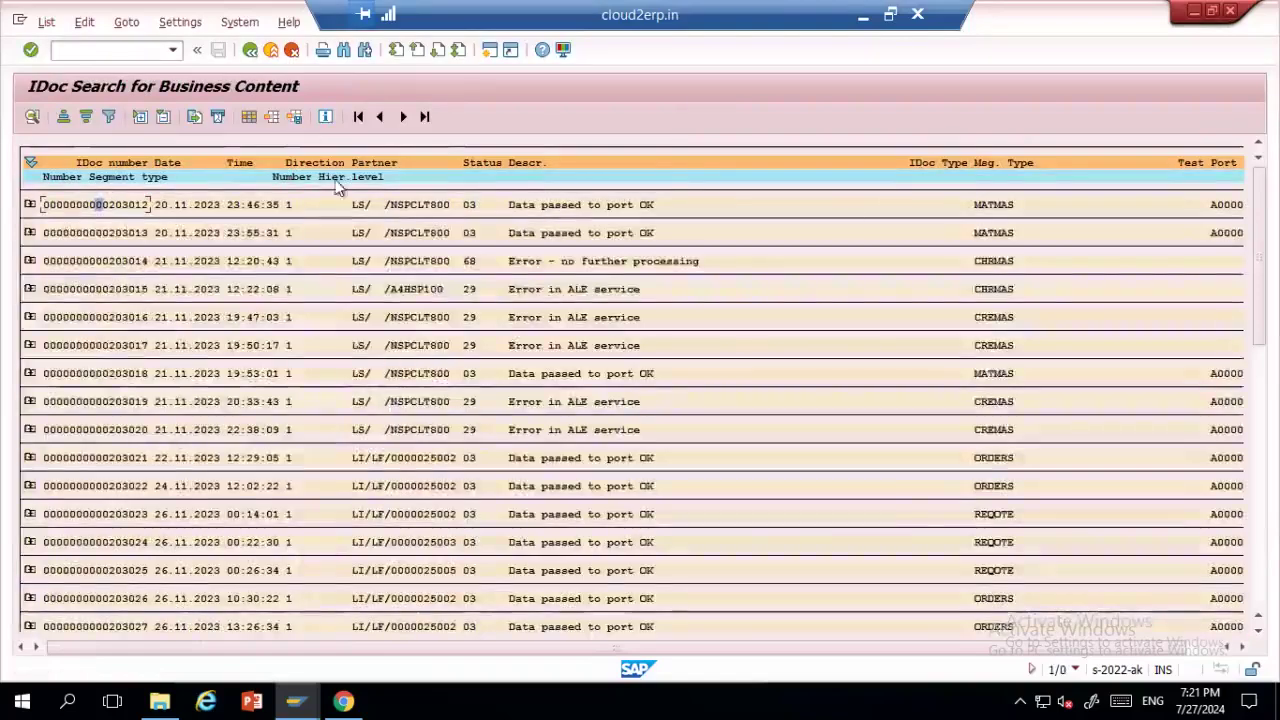
# - Open the first outbound IDoc's control record, review its number, status, basic type, message type and partner information, and return to the IDoc display
pyautogui.doubleClick(95, 205)
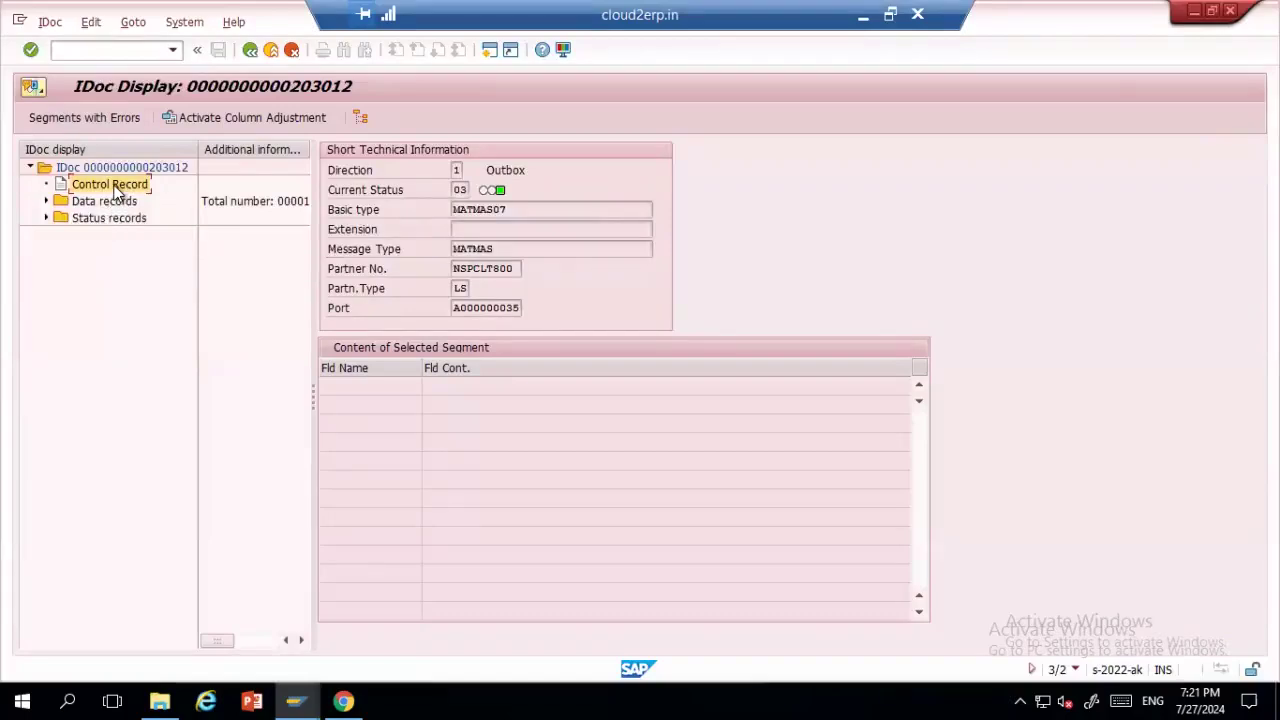
pyautogui.doubleClick(112, 185)
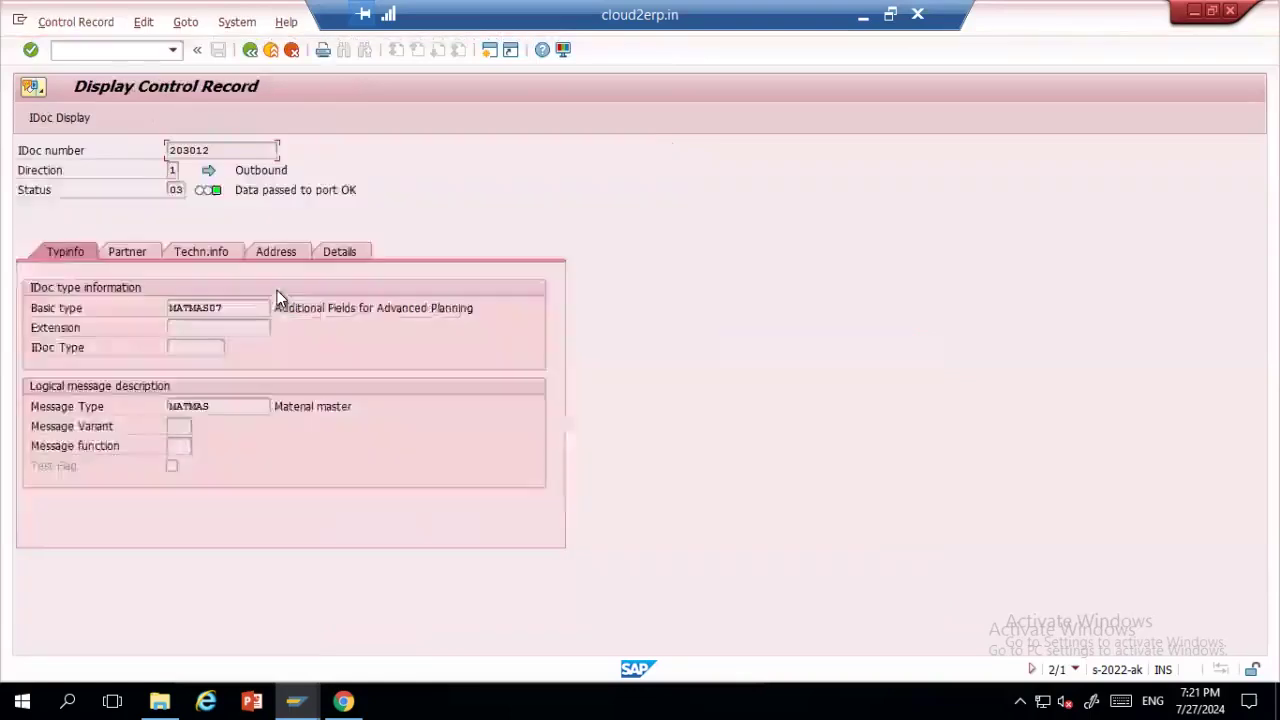
pyautogui.moveTo(231, 147); pyautogui.dragTo(126, 148)
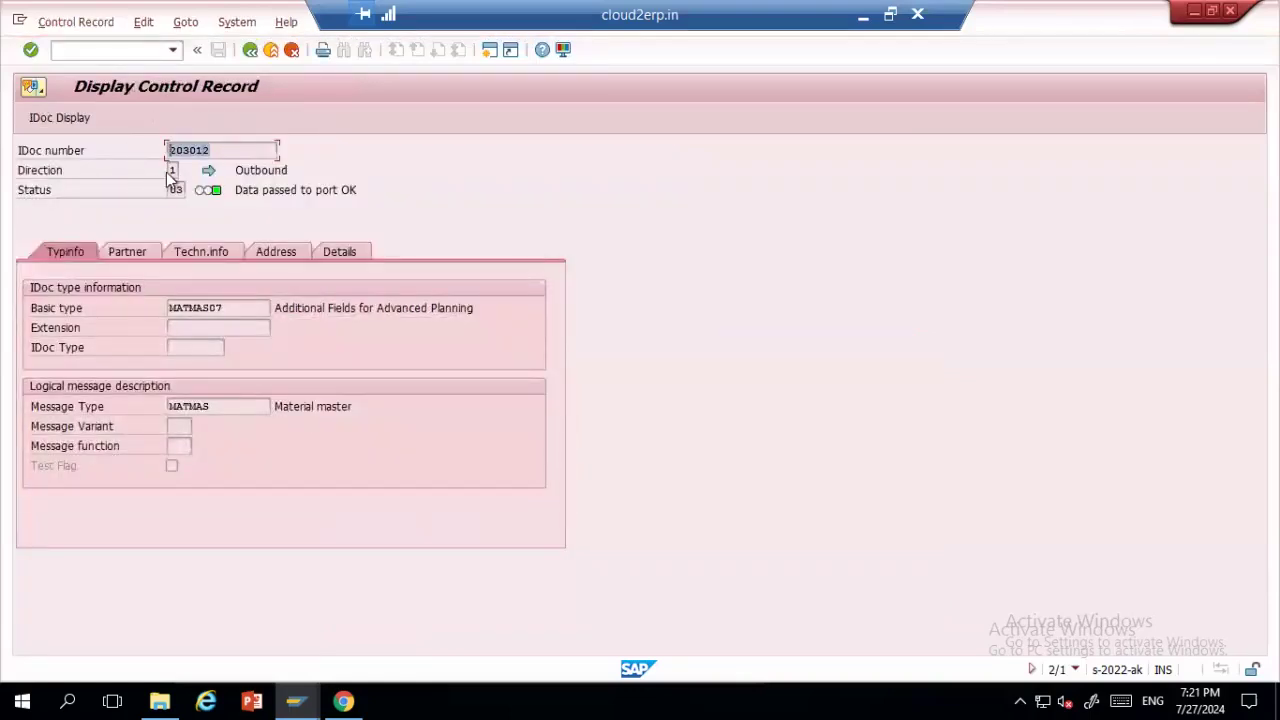
pyautogui.moveTo(188, 191); pyautogui.dragTo(132, 211)
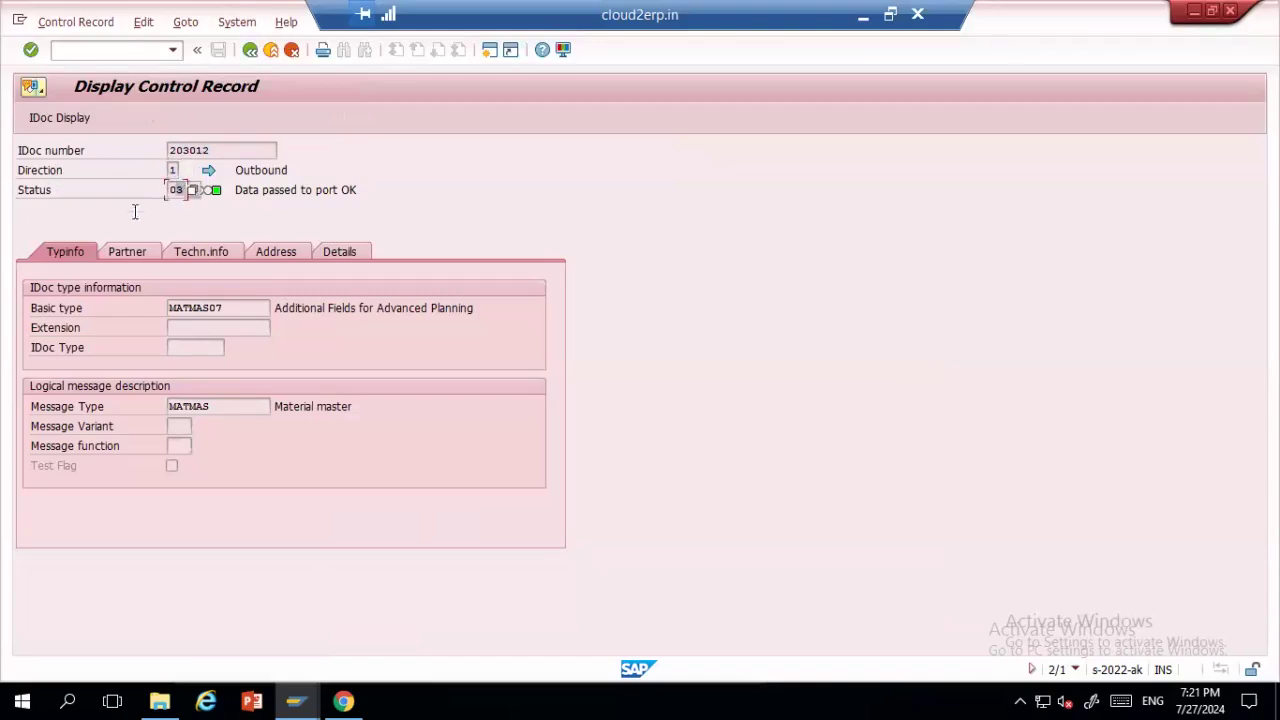
pyautogui.moveTo(244, 308); pyautogui.dragTo(164, 308)
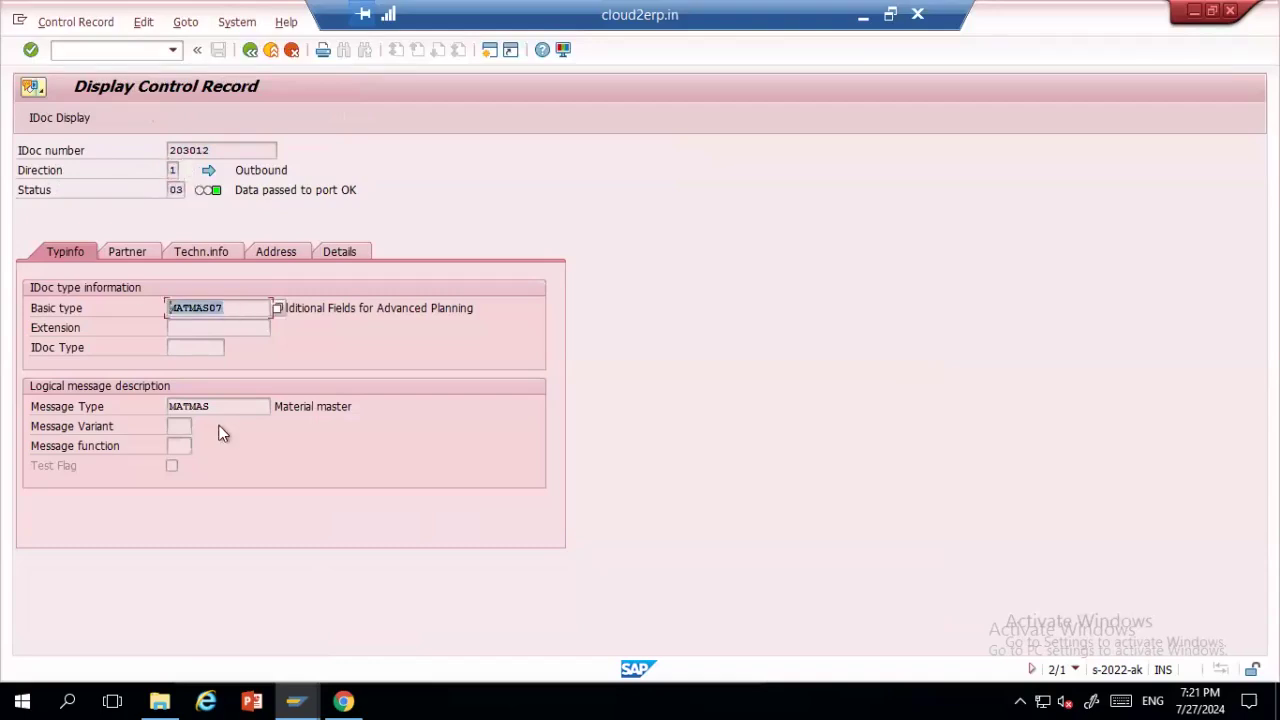
pyautogui.moveTo(212, 407); pyautogui.dragTo(90, 393)
pyautogui.click(128, 252)
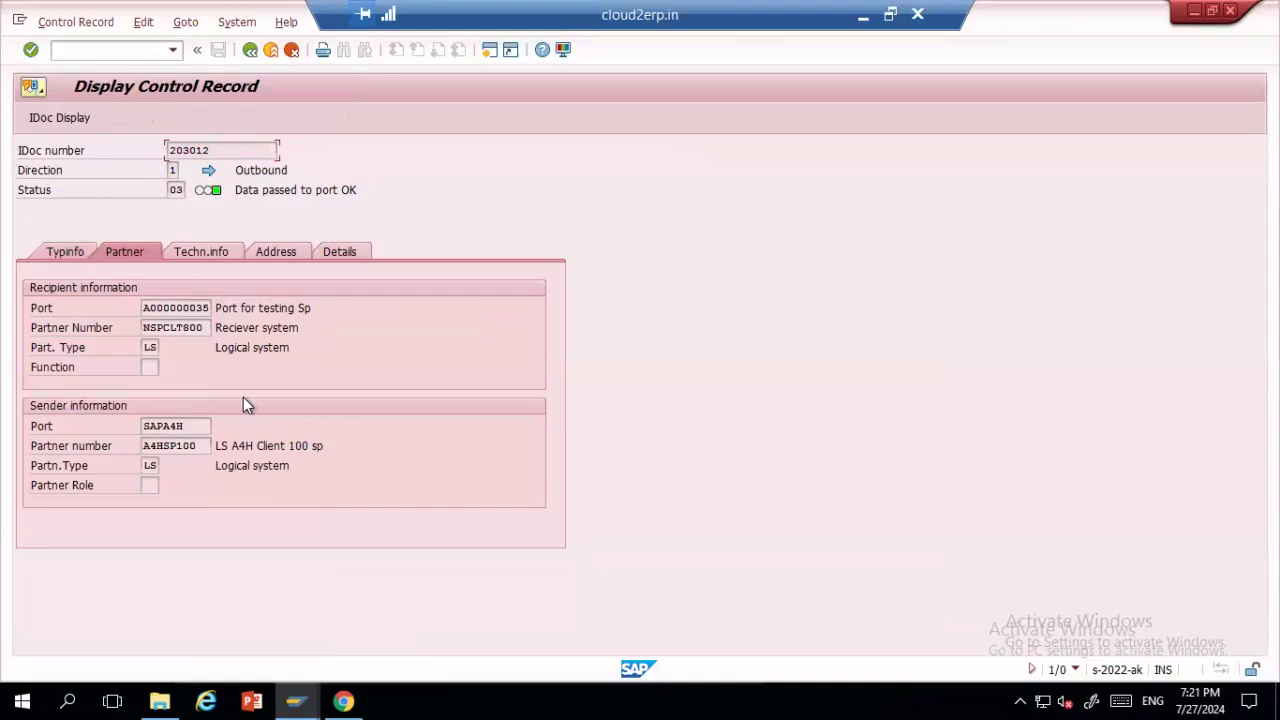
pyautogui.click(250, 49)
# - Expand the IDoc's data records down to the segments beneath E1MARAM, and expand its status records
pyautogui.click(46, 202)
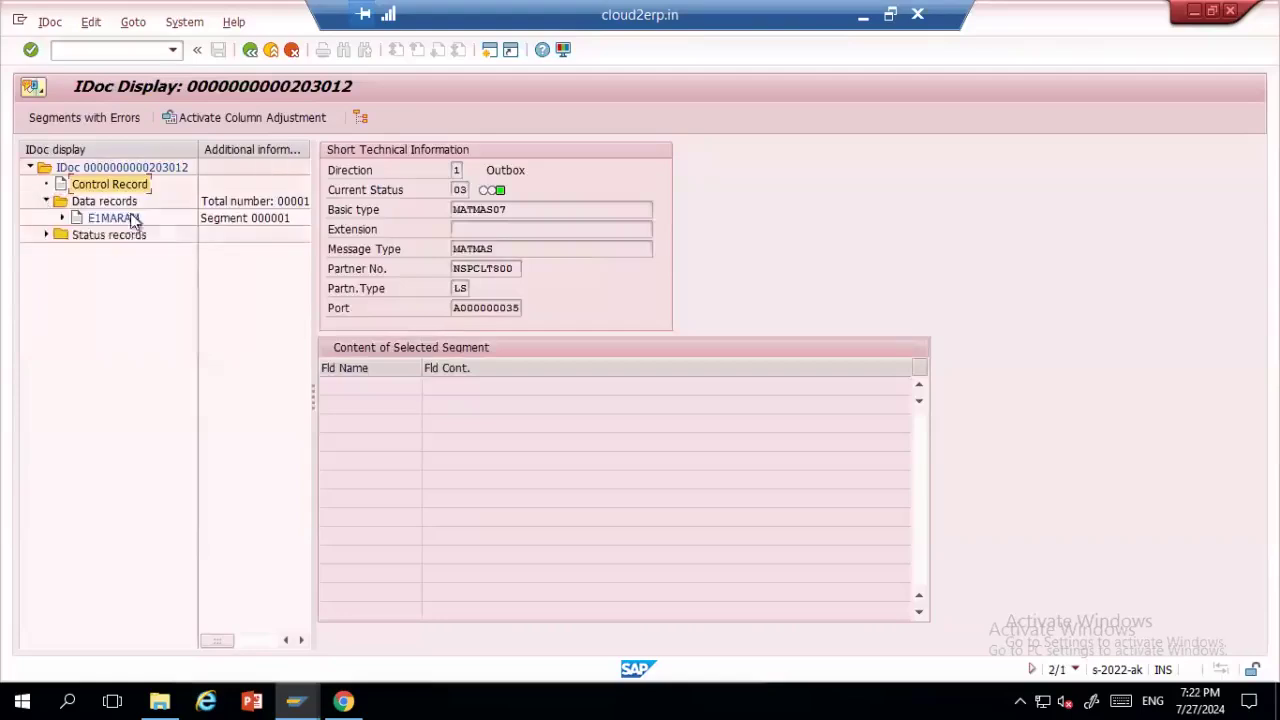
pyautogui.click(62, 217)
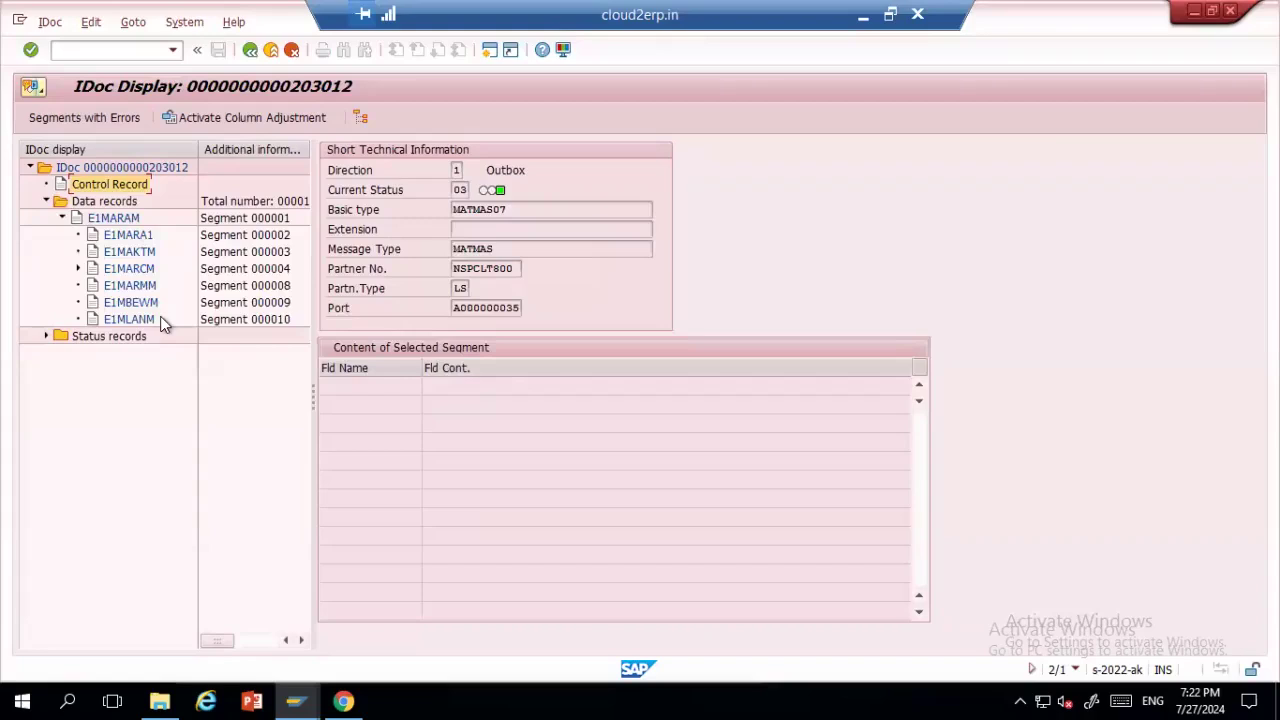
pyautogui.click(46, 336)
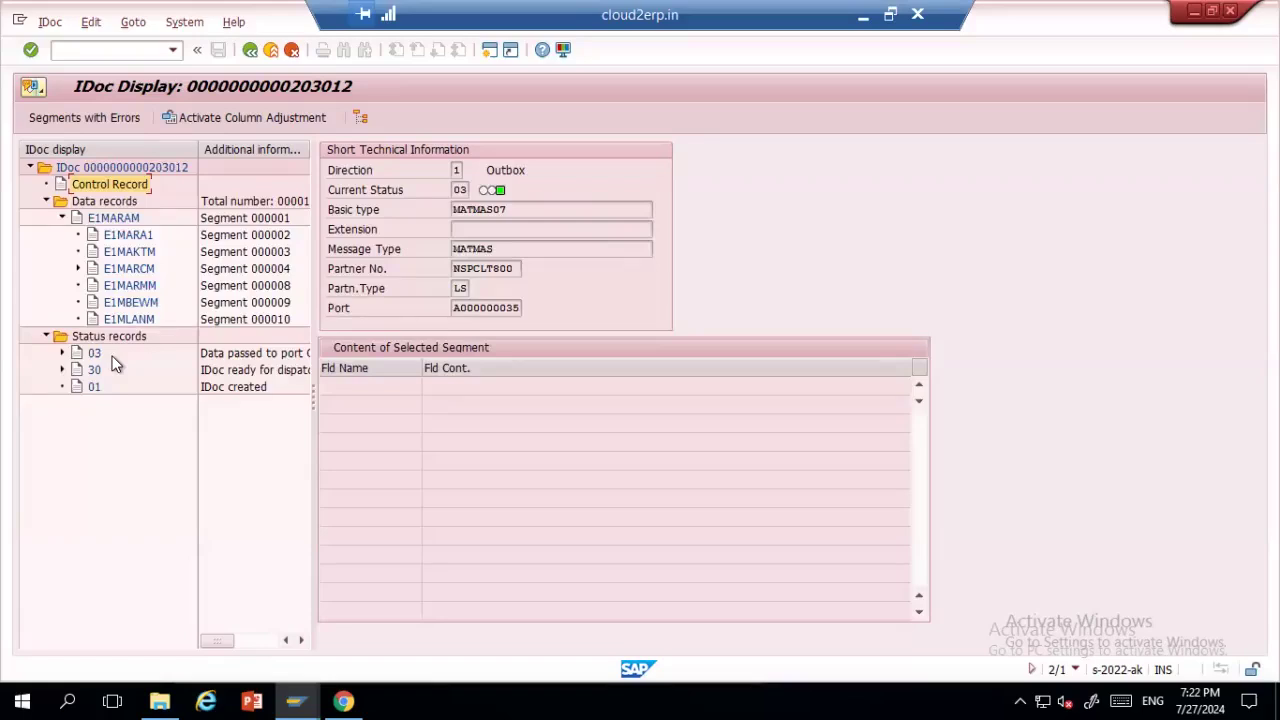
# - Switch to the PowerPoint slide show and set the pointer to the pen on the blank slide
pyautogui.click(97, 50)
pyautogui.click(866, 20)
pyautogui.rightClick(725, 197)
pyautogui.click(660, 209)
pyautogui.rightClick(633, 258)
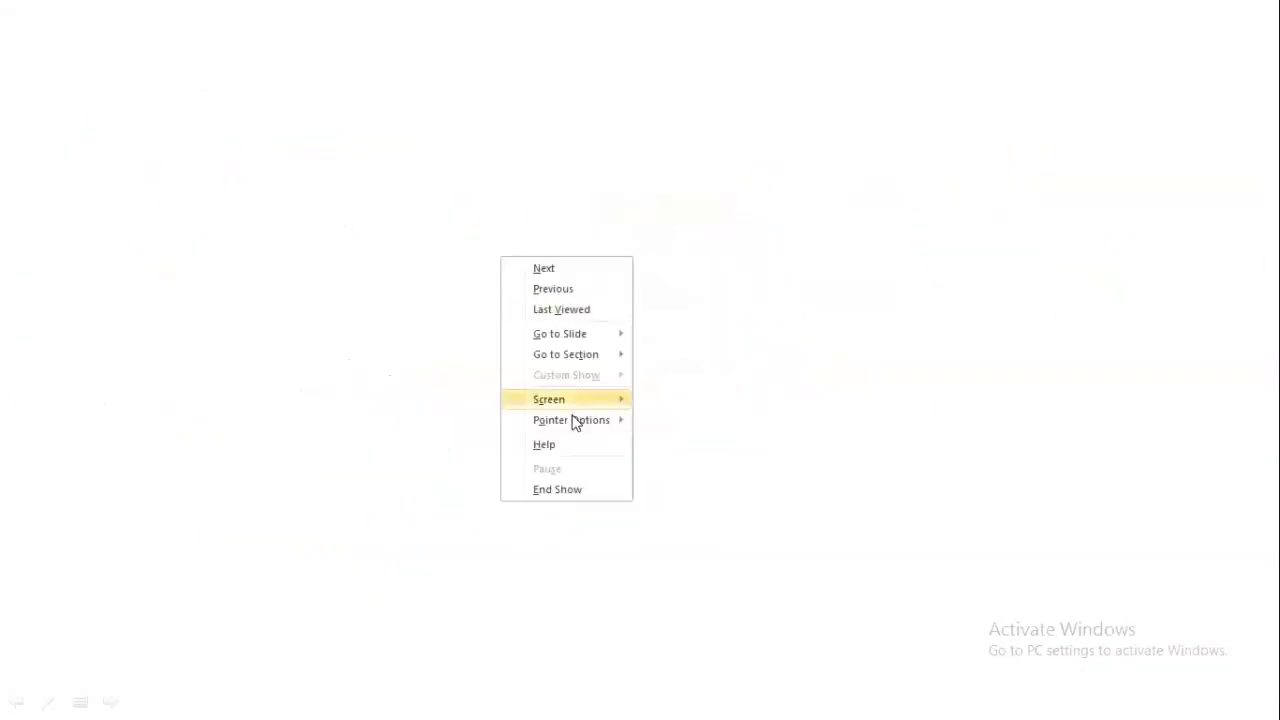
pyautogui.moveTo(534, 420)
pyautogui.click(431, 462)
pyautogui.rightClick(597, 321)
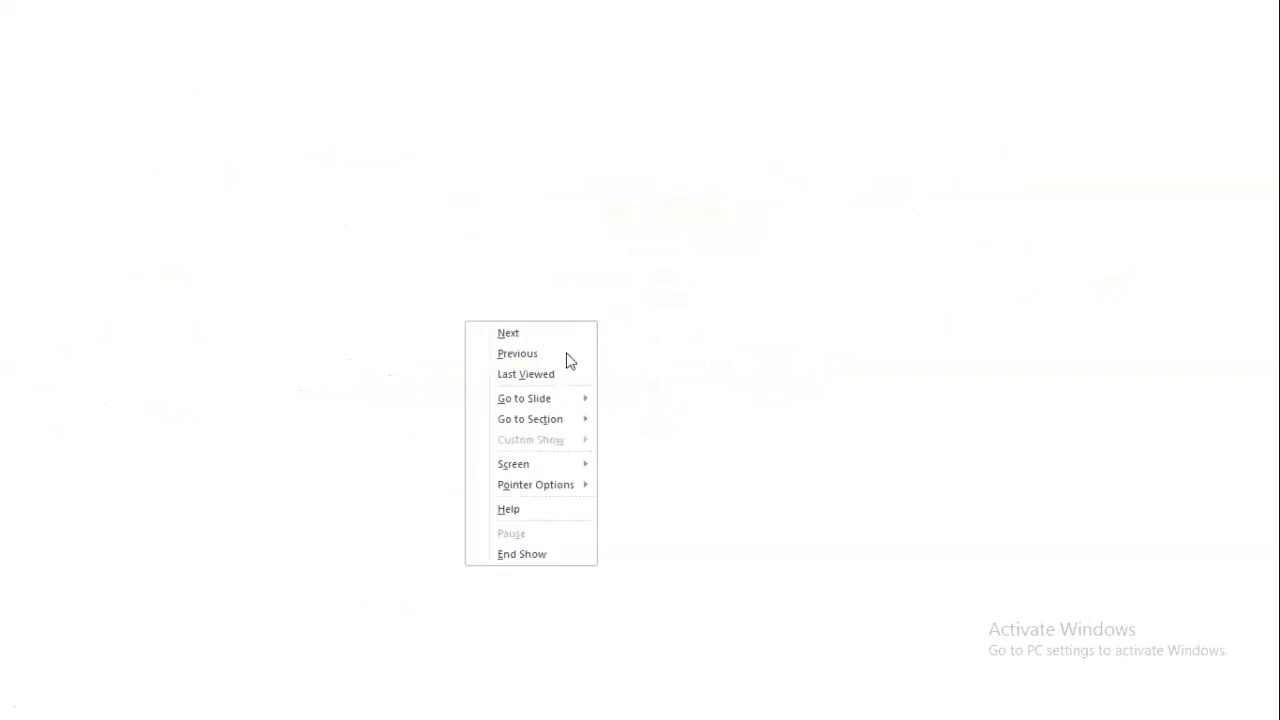
pyautogui.moveTo(523, 486)
pyautogui.click(403, 510)
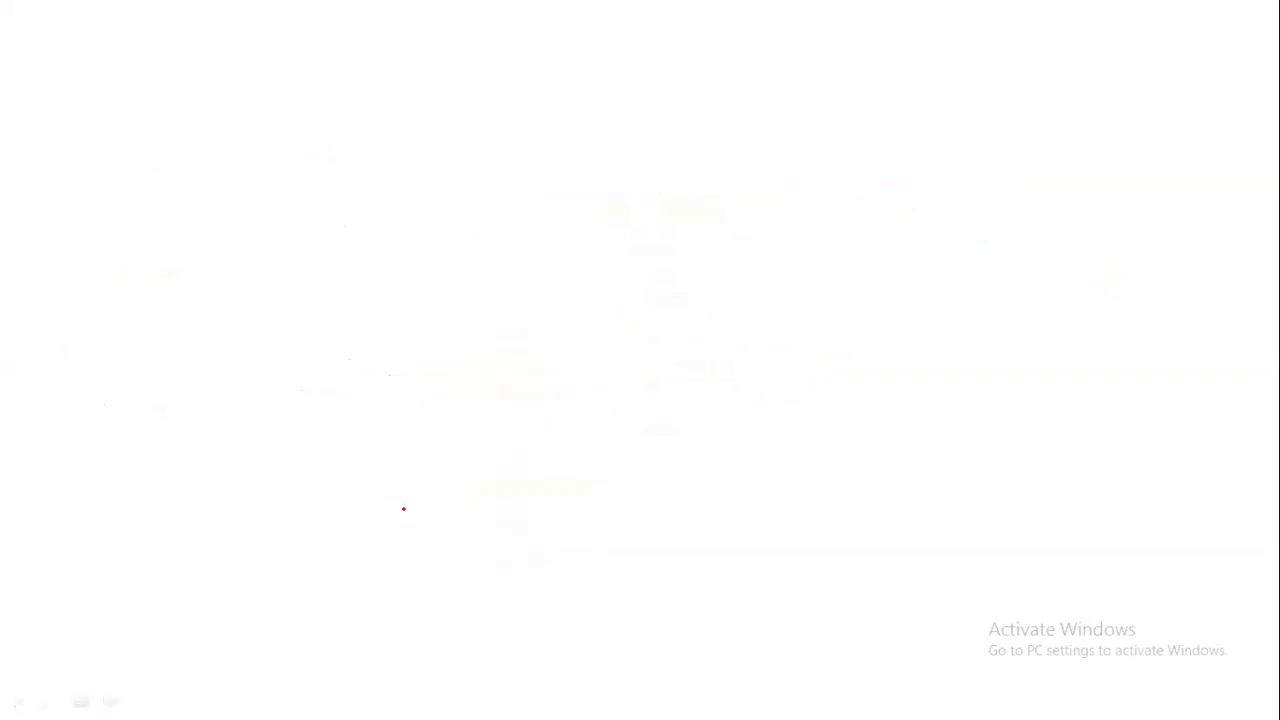
# - Handwrite the underlined heading "Config of IDOC" and, beneath it, item 1 "Logical System" followed by an arrow
pyautogui.moveTo(106, 20)
pyautogui.mouseDown()
pyautogui.moveTo(120, 69)
pyautogui.moveTo(172, 50)
pyautogui.mouseUp()
pyautogui.moveTo(282, 35)
pyautogui.mouseDown()
pyautogui.moveTo(409, 43)
pyautogui.moveTo(476, 30)
pyautogui.mouseUp()
pyautogui.moveTo(202, 93); pyautogui.dragTo(408, 87)
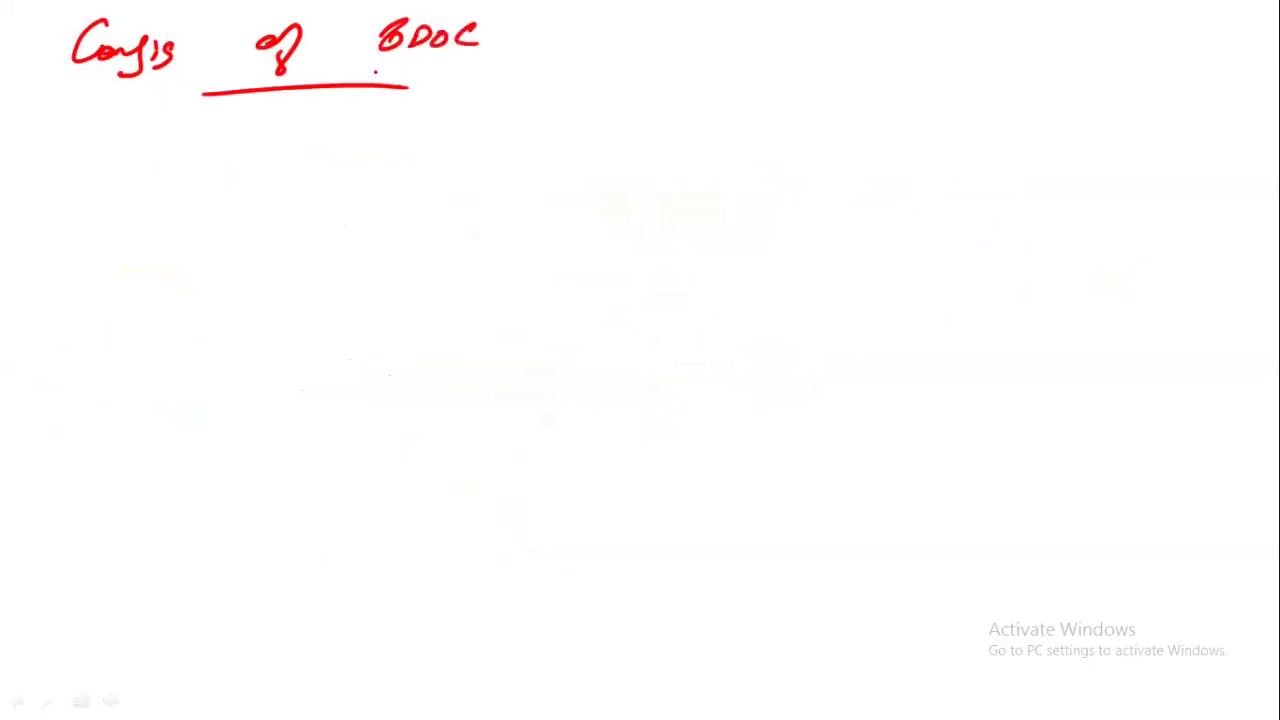
pyautogui.moveTo(34, 162); pyautogui.dragTo(40, 183)
pyautogui.moveTo(112, 152)
pyautogui.mouseDown()
pyautogui.moveTo(134, 170)
pyautogui.moveTo(191, 162)
pyautogui.mouseUp()
pyautogui.moveTo(285, 146)
pyautogui.mouseDown()
pyautogui.moveTo(278, 158)
pyautogui.moveTo(310, 170)
pyautogui.moveTo(336, 145)
pyautogui.moveTo(378, 156)
pyautogui.mouseUp()
pyautogui.moveTo(456, 150); pyautogui.dragTo(510, 158)
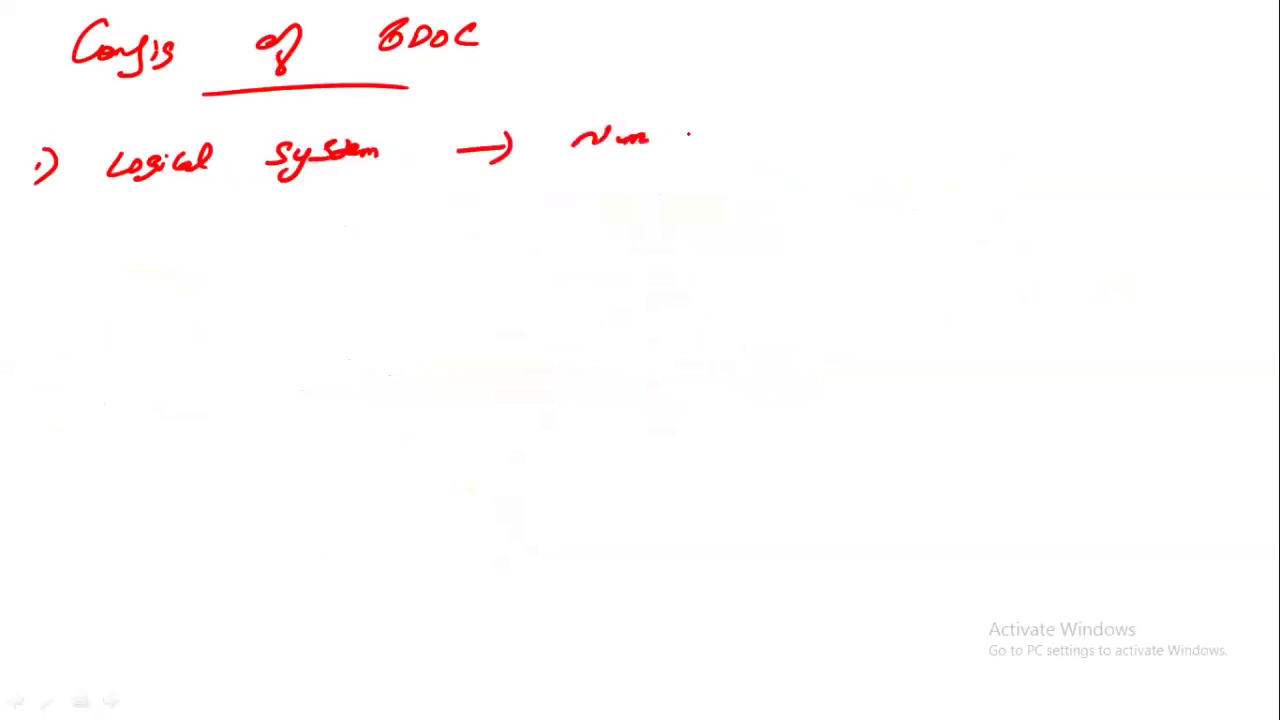
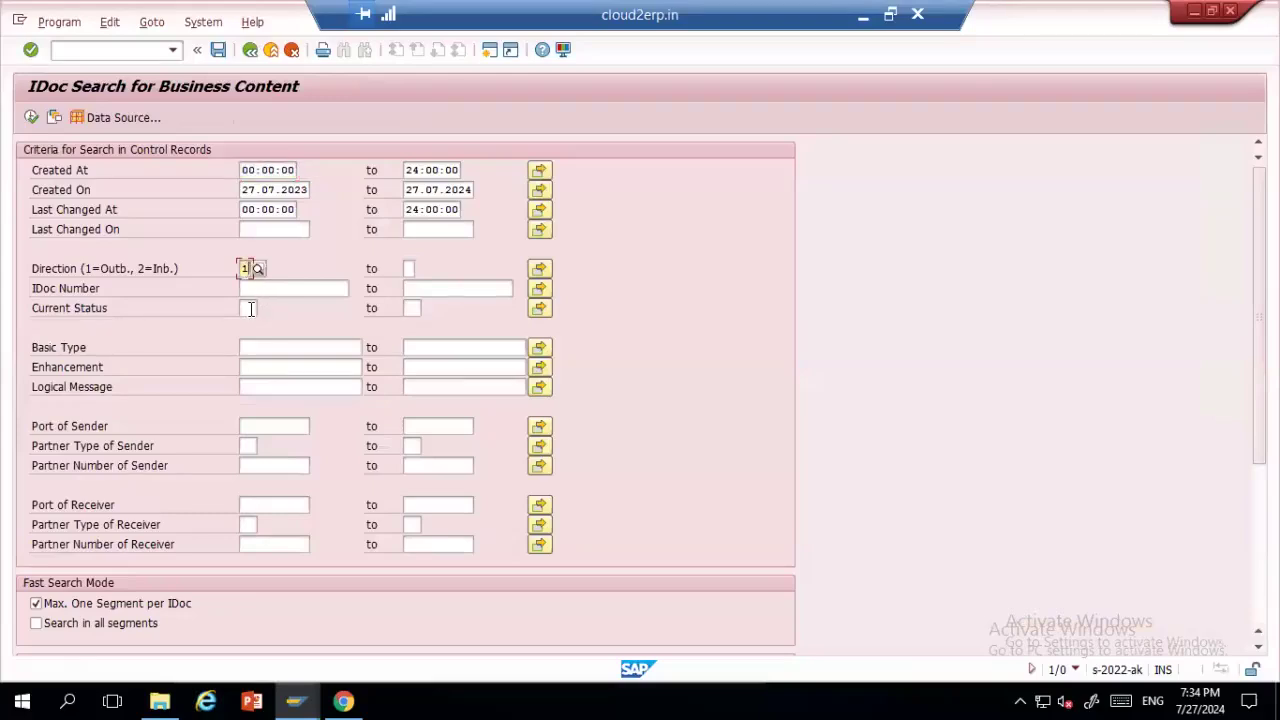
# - Search for inbound IDocs using direction 2 and current status 51
pyautogui.write('2')
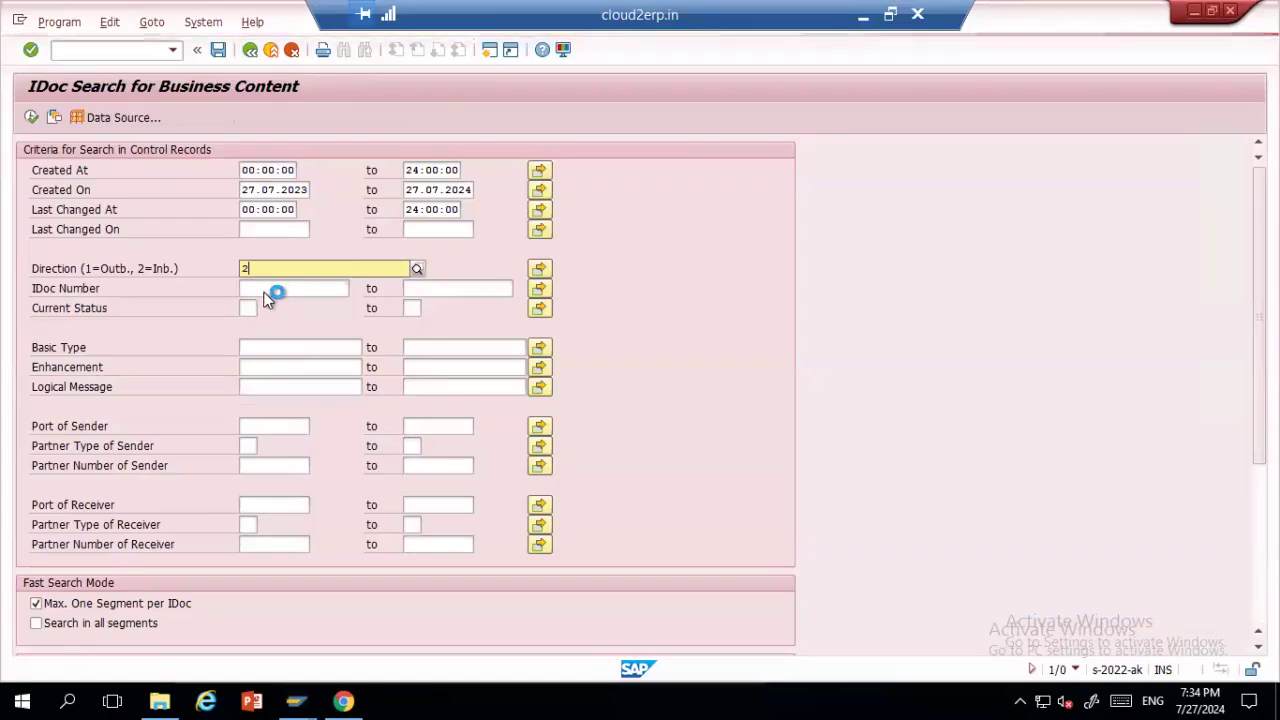
pyautogui.click(250, 312)
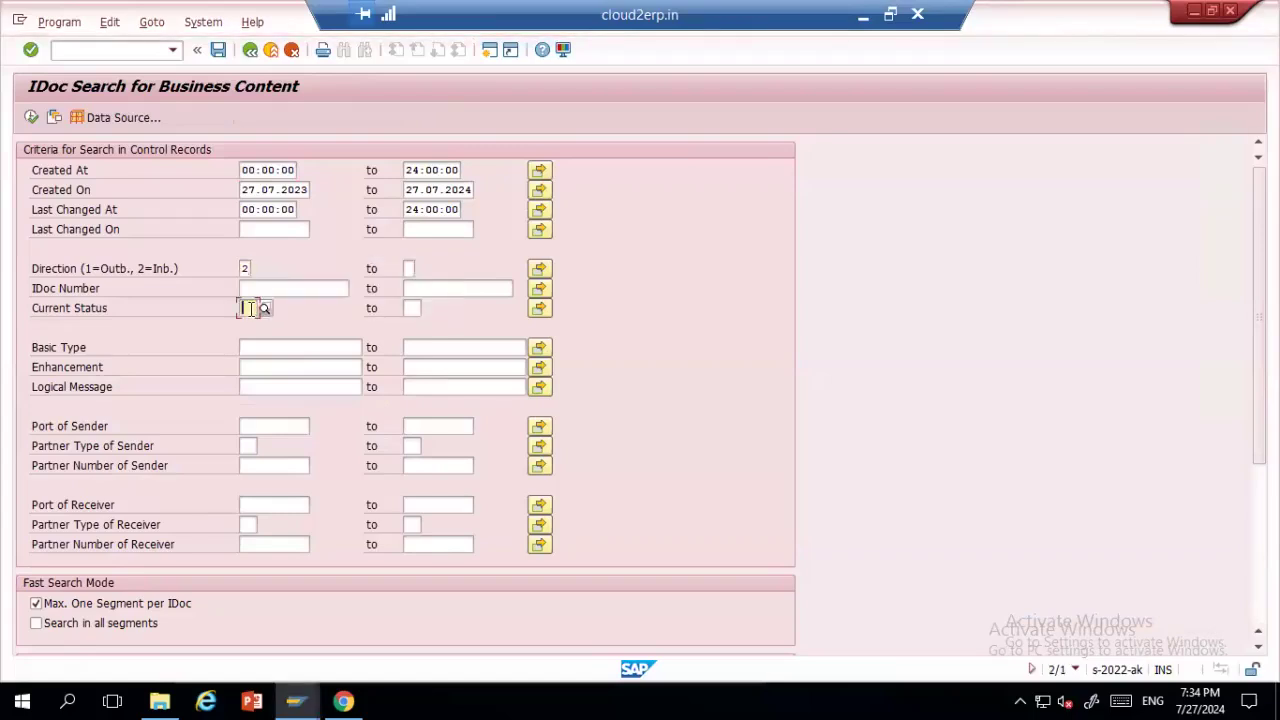
pyautogui.write('53')
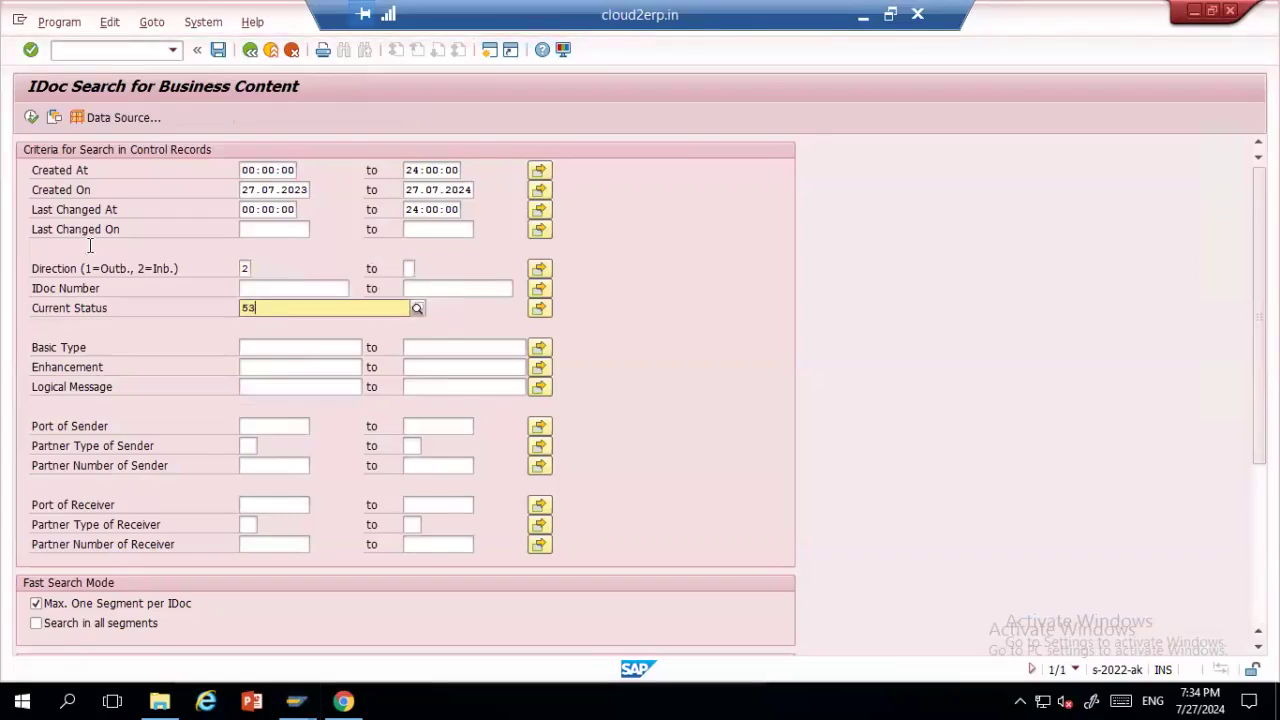
pyautogui.press('BackSpace')
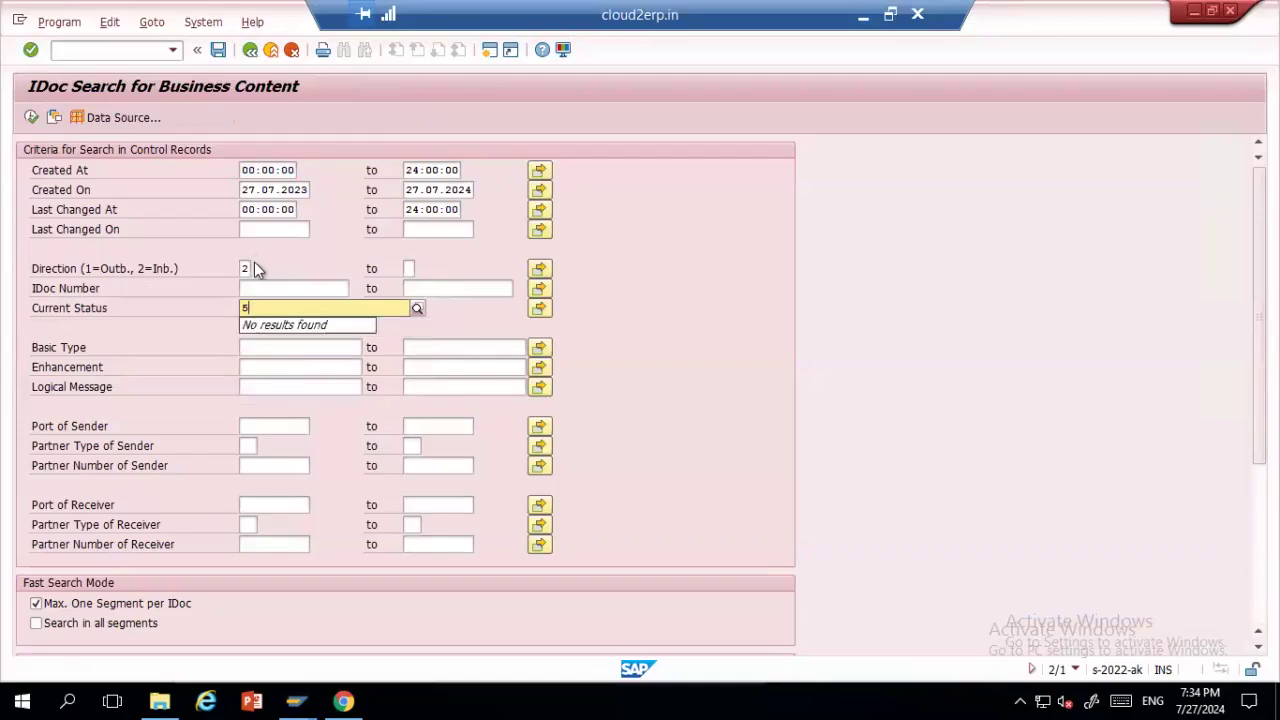
pyautogui.write('1')
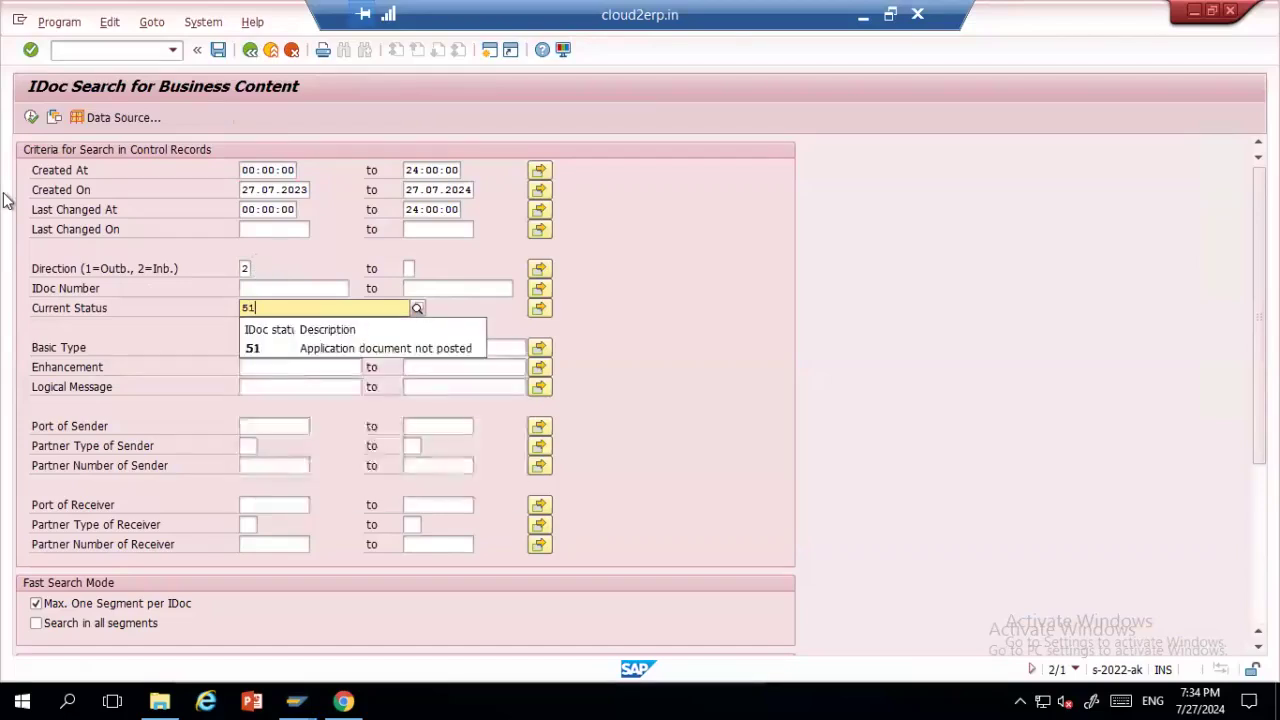
pyautogui.click(30, 118)
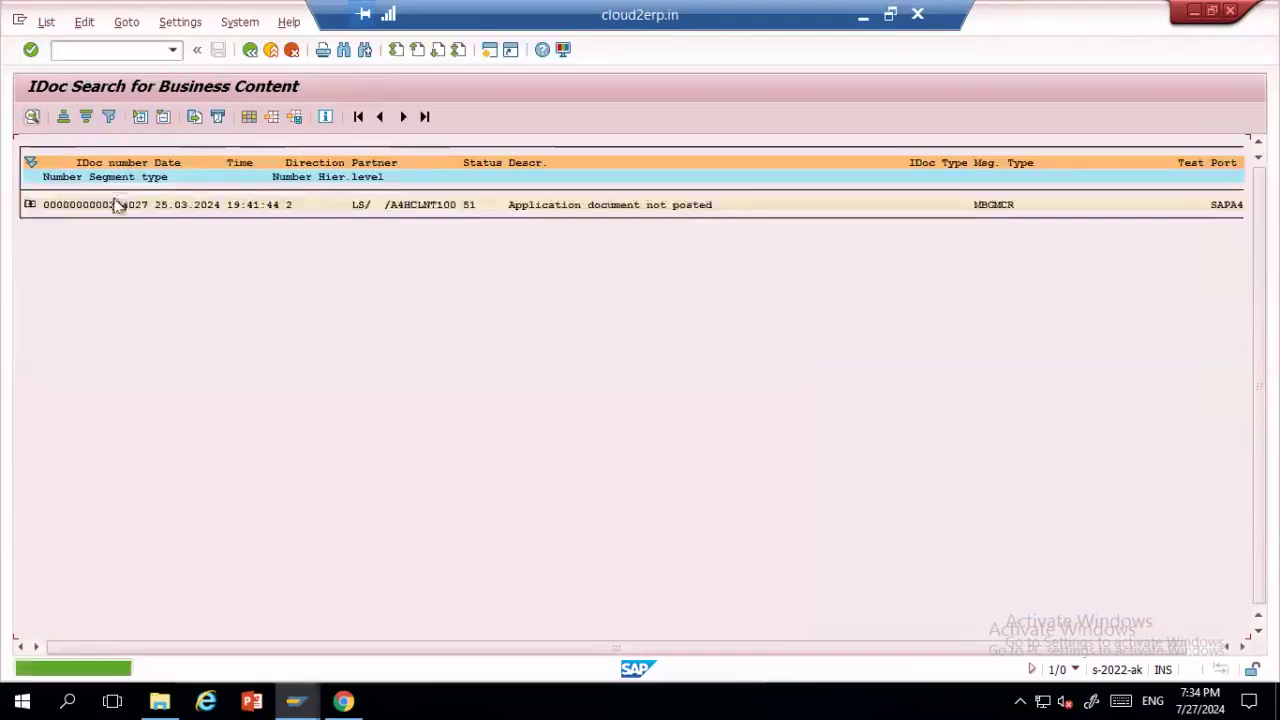
# - Open the inbound IDoc in the results, expand its status records, read the message details under status 51, and close them
pyautogui.doubleClick(112, 205)
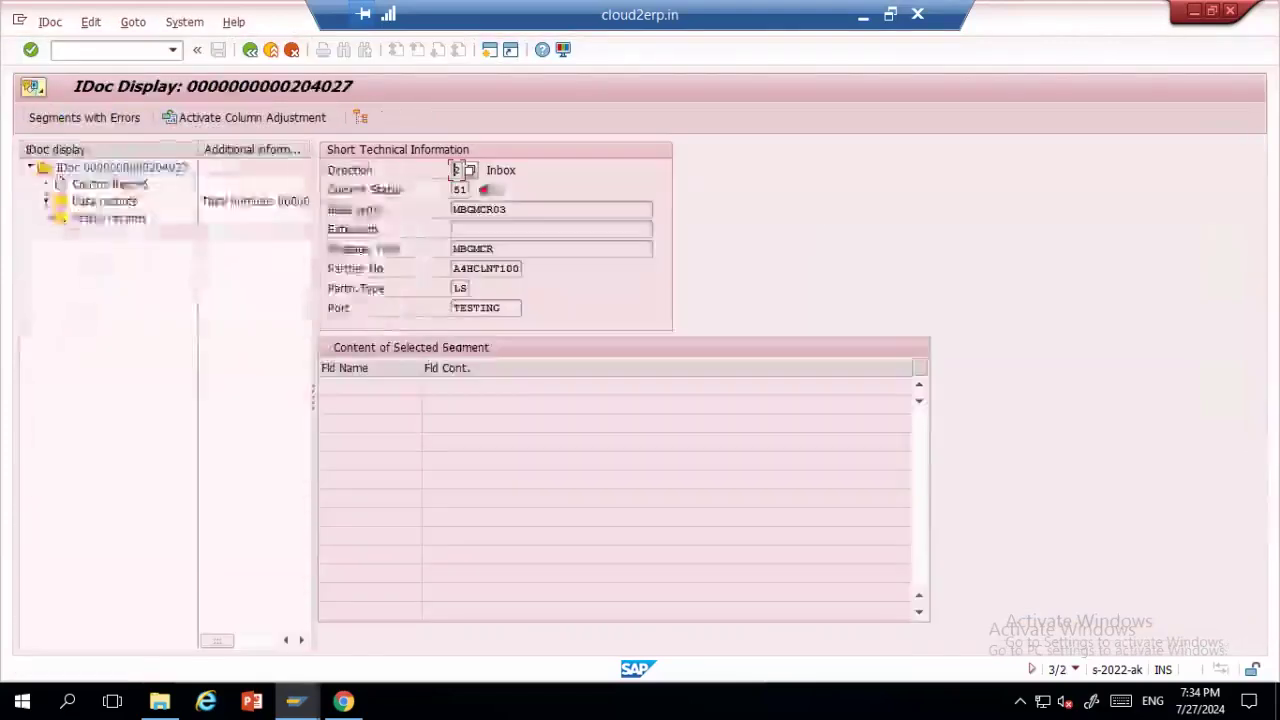
pyautogui.click(46, 218)
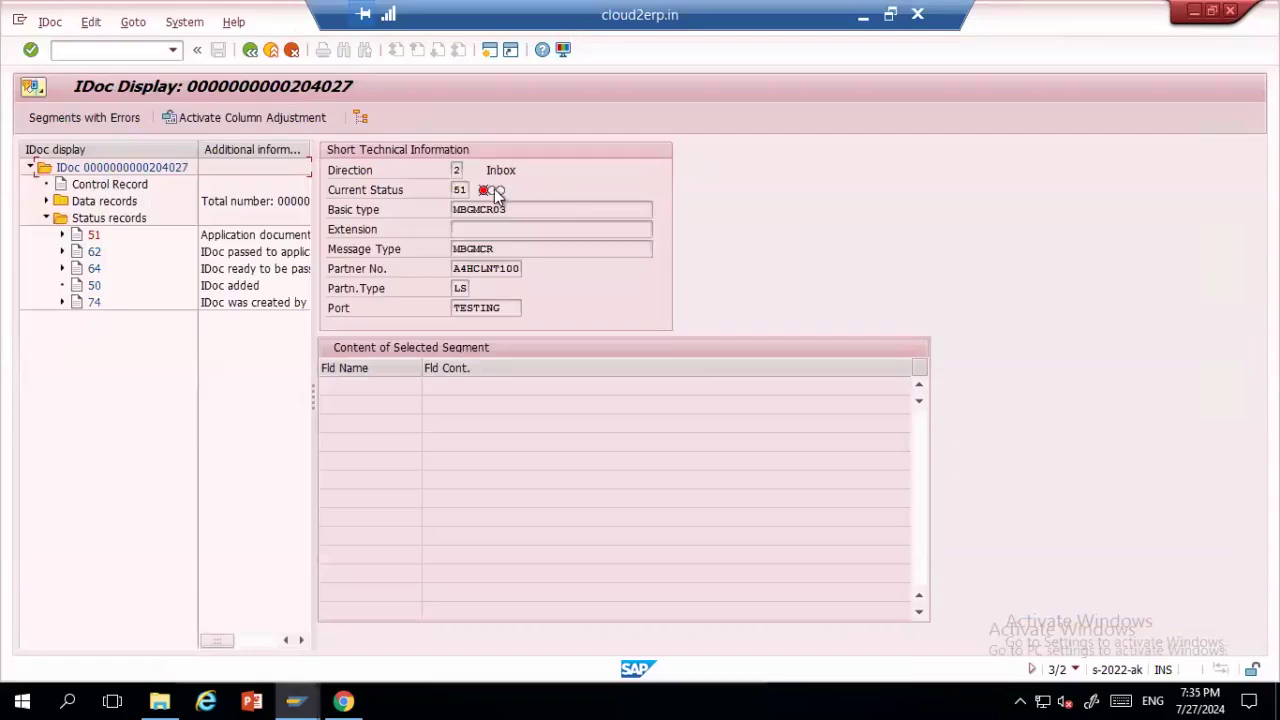
pyautogui.click(62, 235)
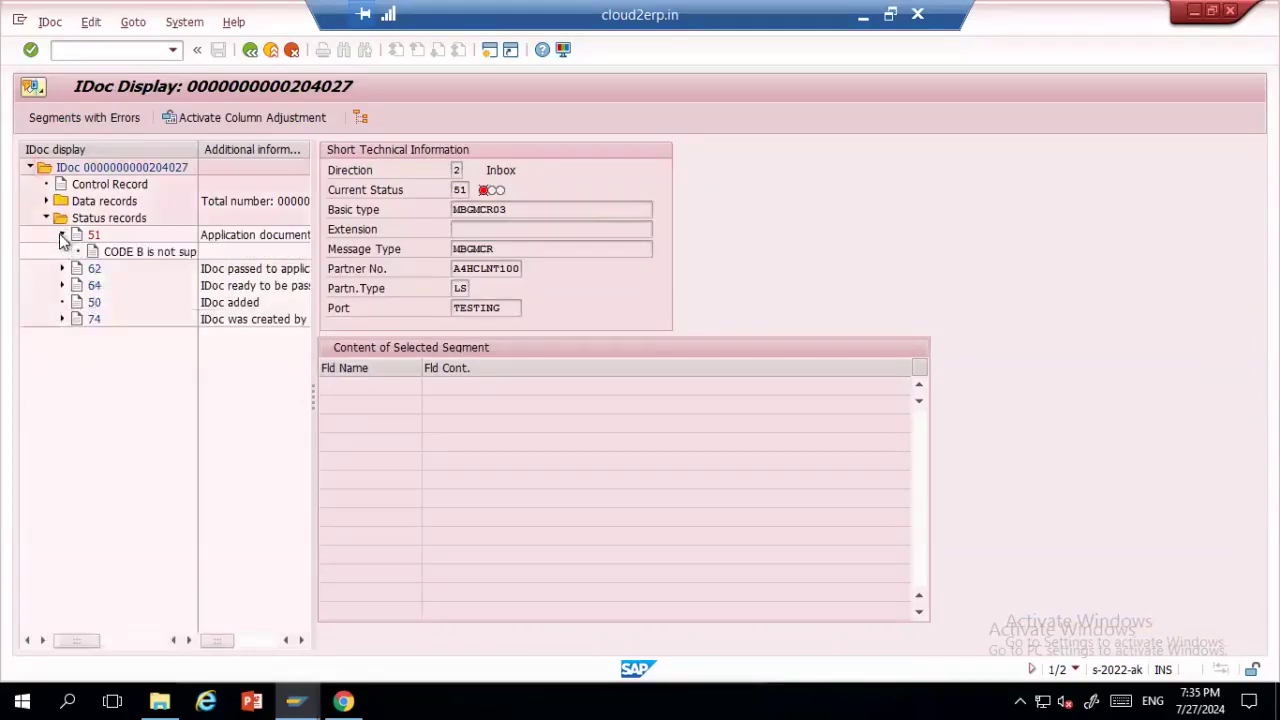
pyautogui.doubleClick(136, 254)
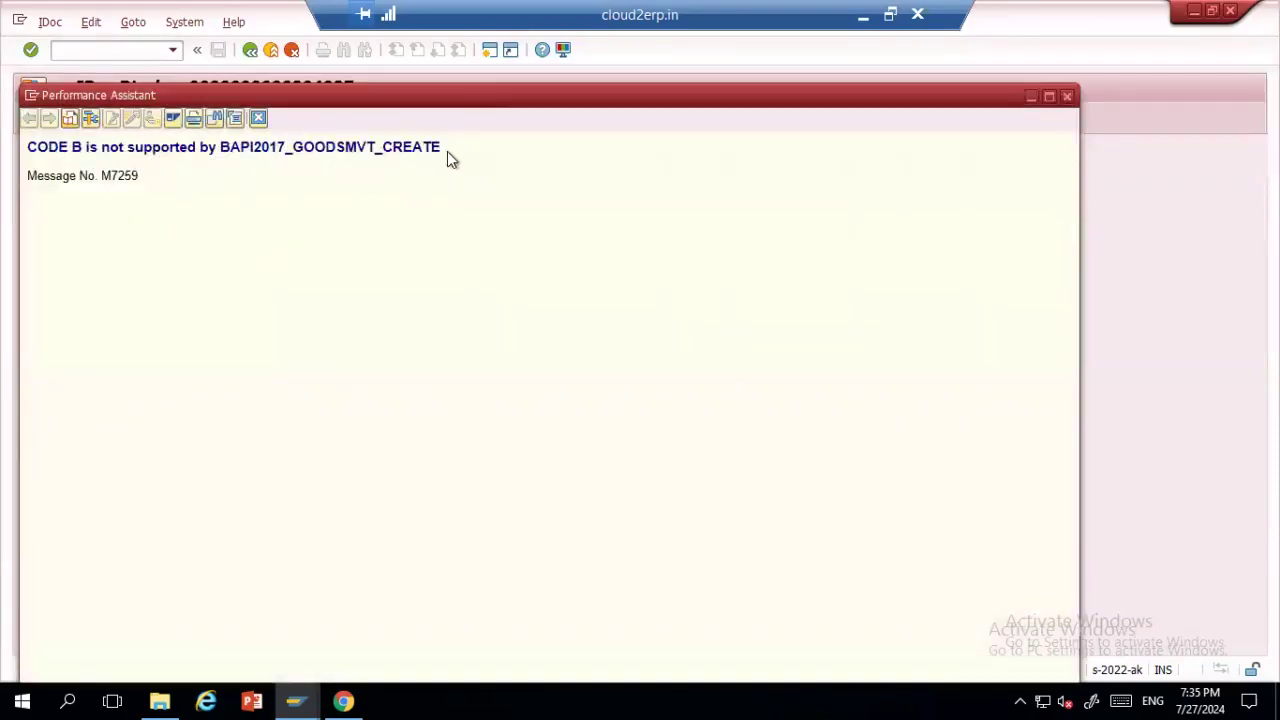
pyautogui.moveTo(447, 151); pyautogui.dragTo(338, 199)
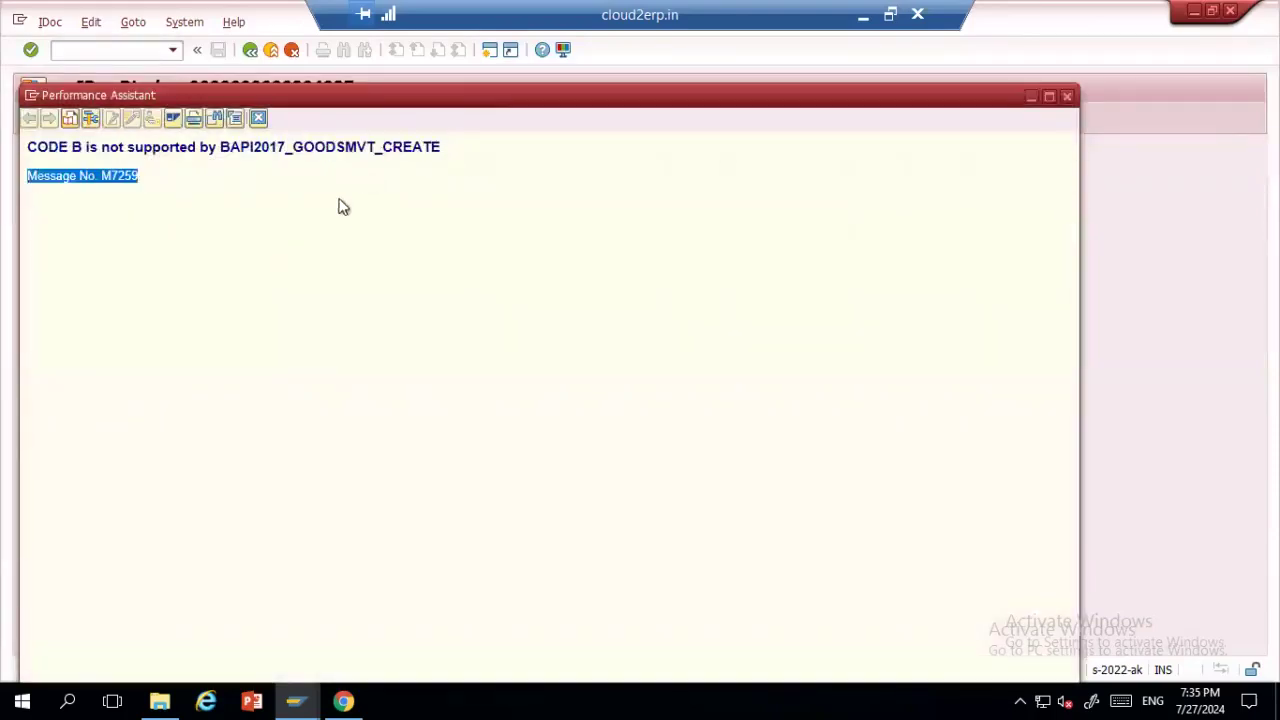
pyautogui.click(151, 212)
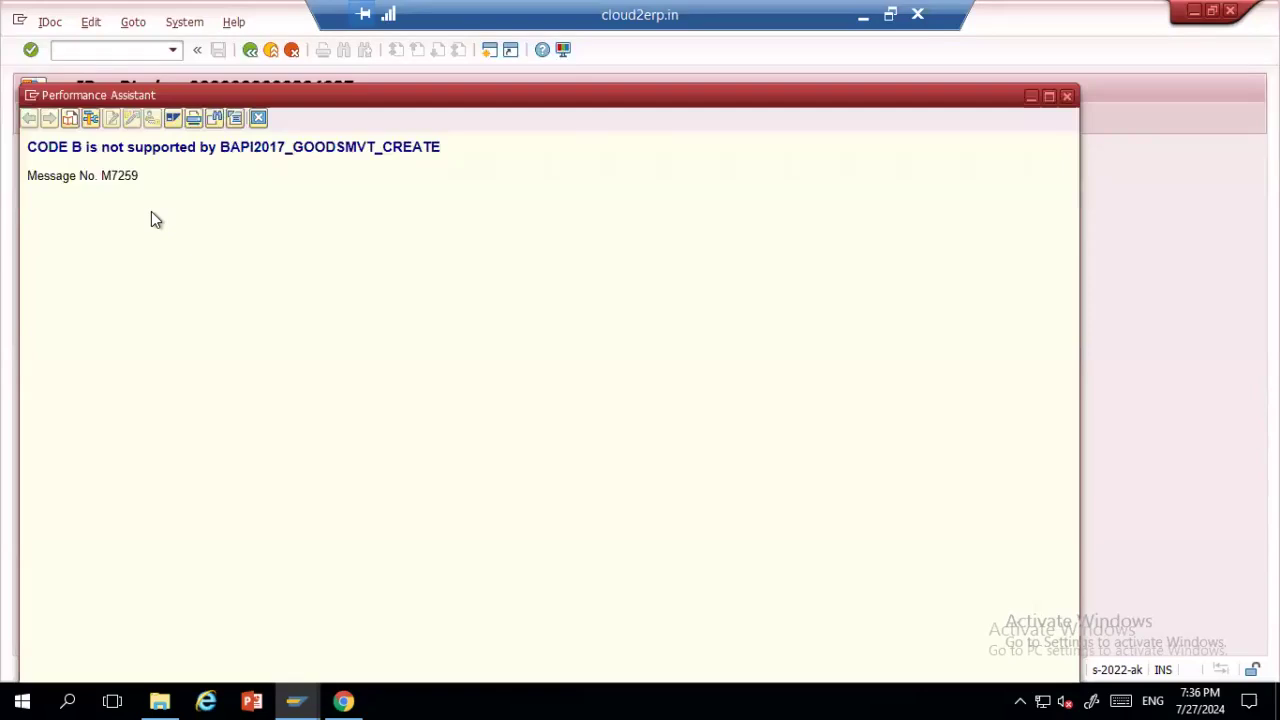
pyautogui.click(258, 119)
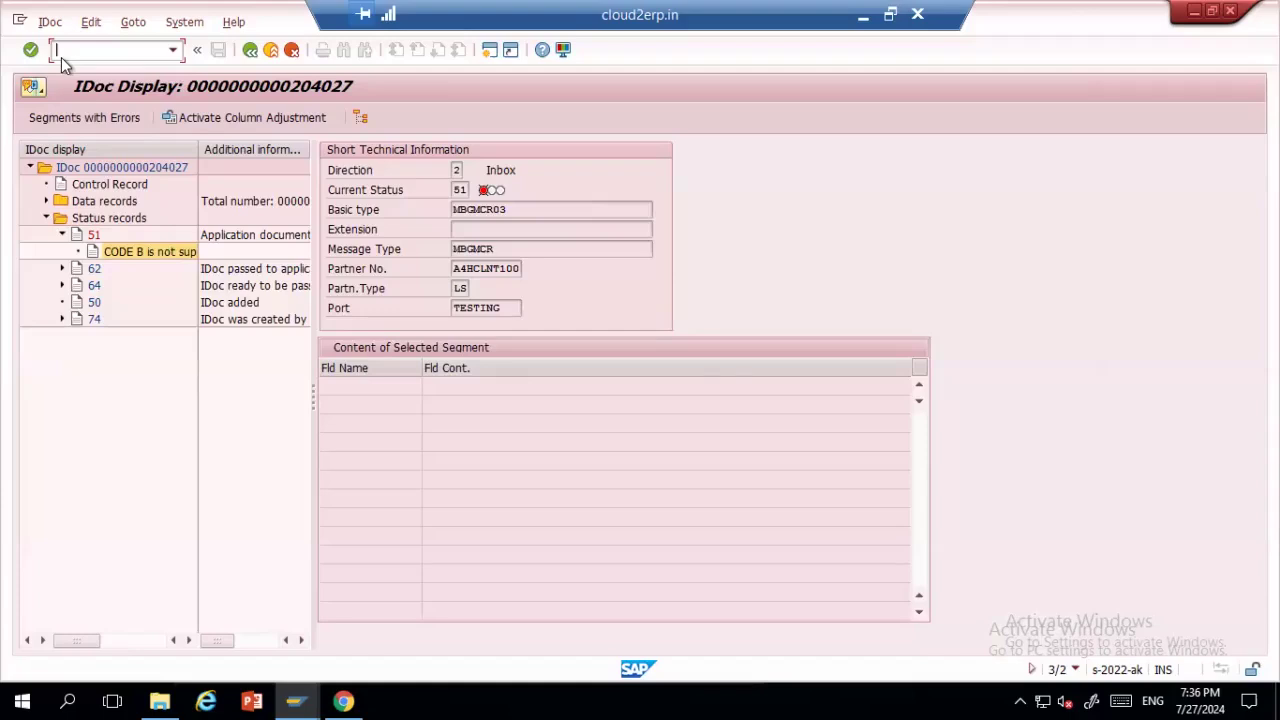
# - Start transaction SALE with /nsale and expand Basic Settings and Logical Systems in the ALE structure
pyautogui.write('/nsale')
pyautogui.press('Return')
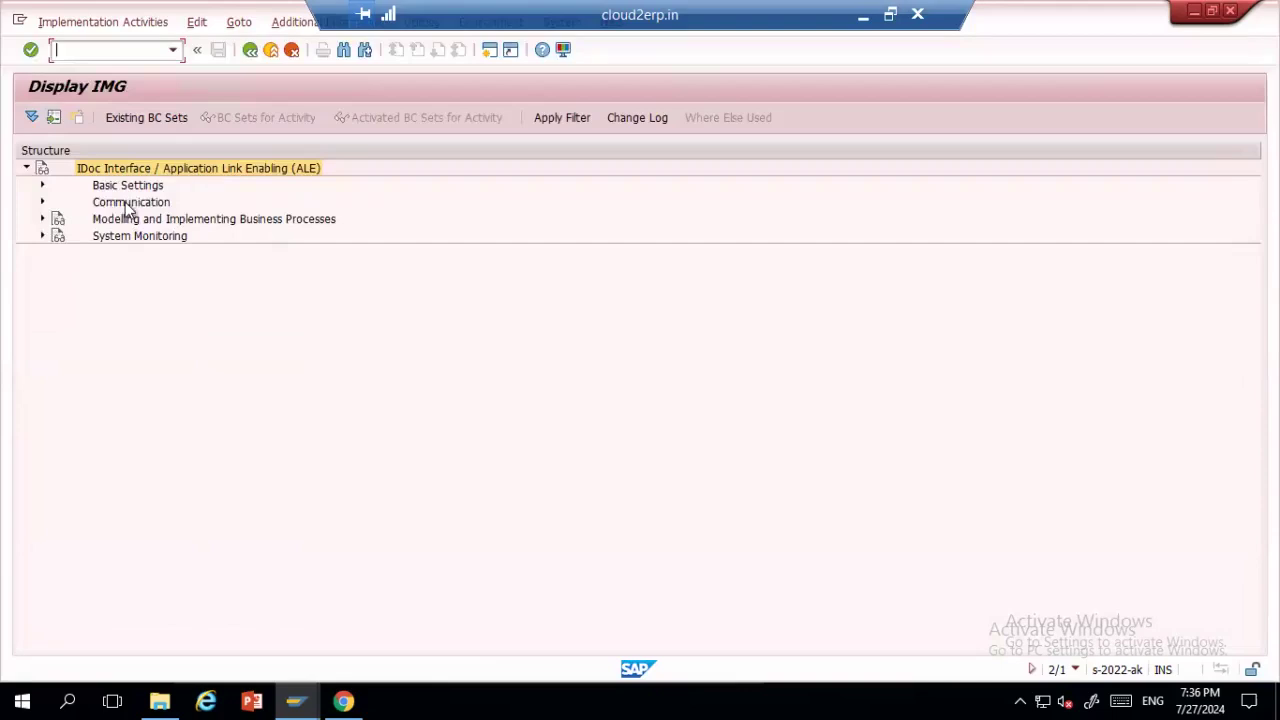
pyautogui.click(42, 187)
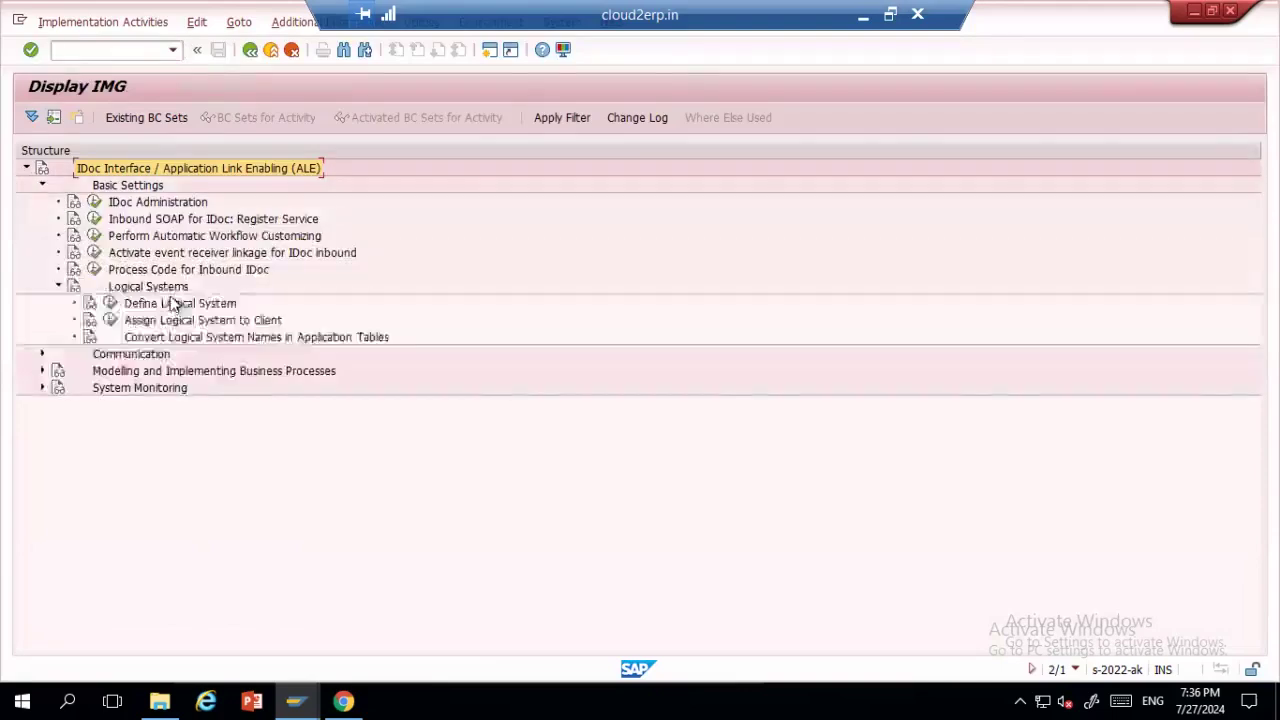
pyautogui.click(58, 286)
pyautogui.click(143, 288)
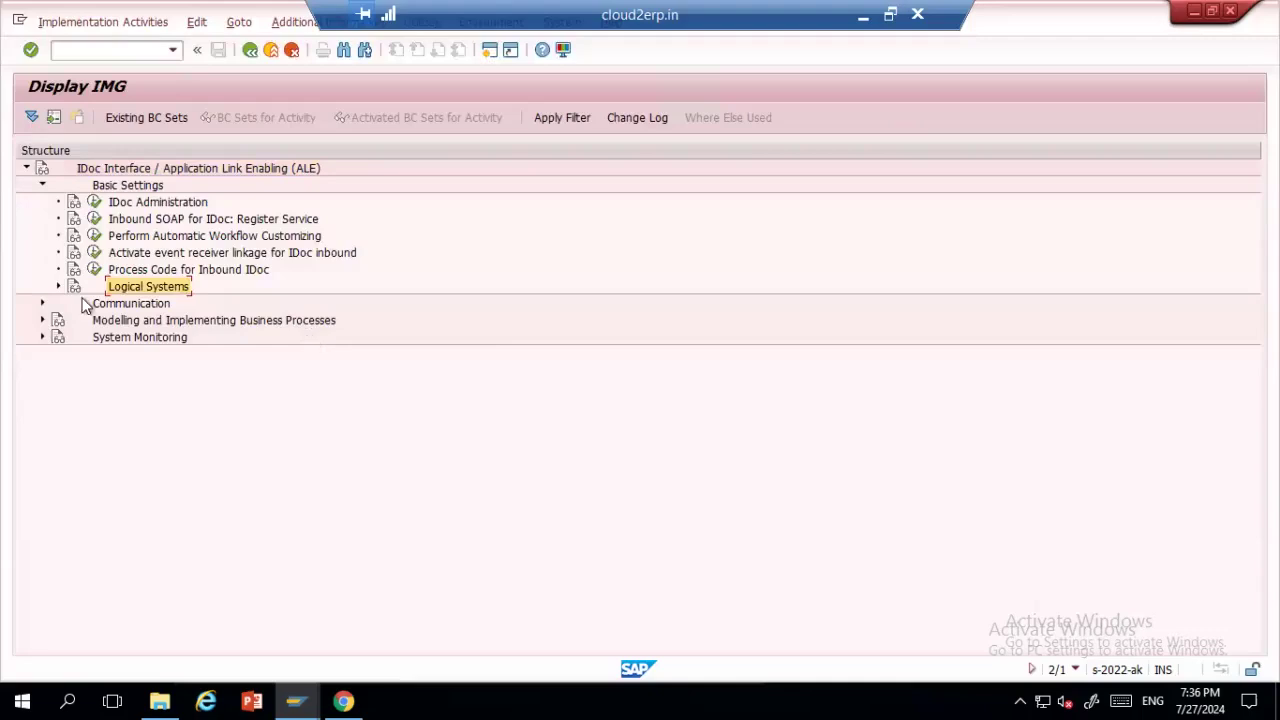
pyautogui.click(57, 286)
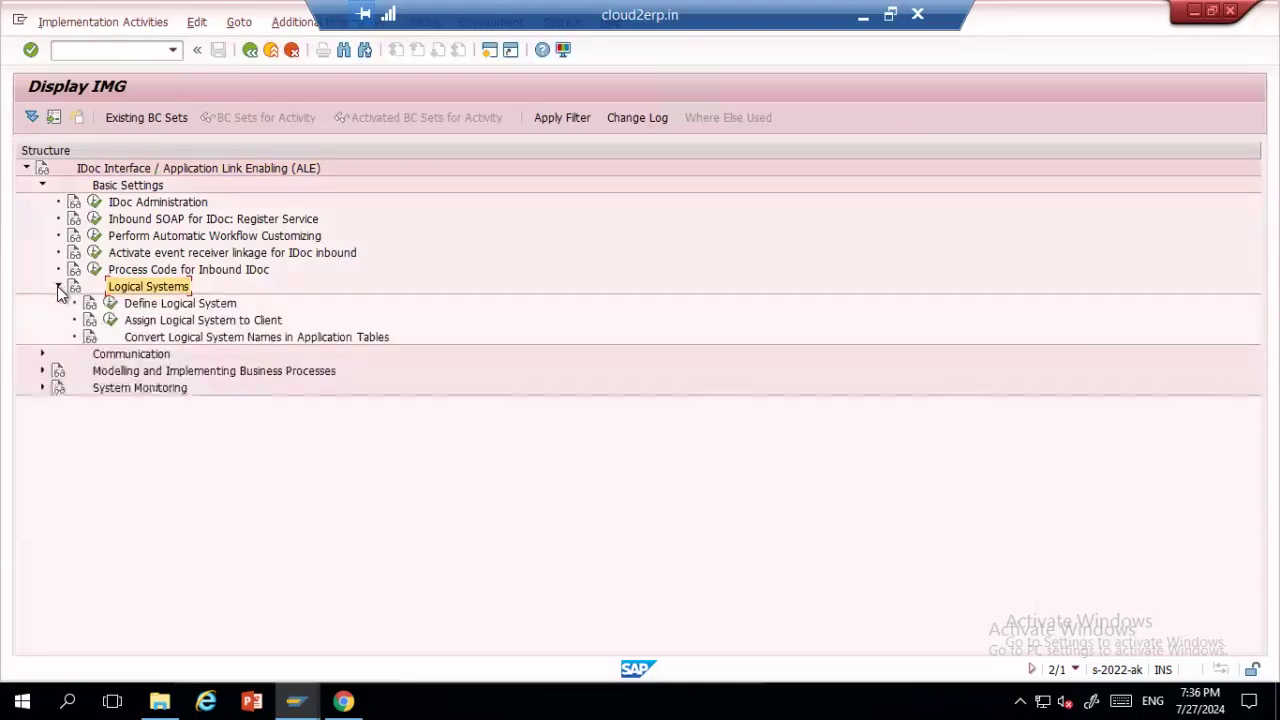
# - Run the Define Logical System activity, highlight the cross-client caution, and accept it to open the Logical Systems overview
pyautogui.click(111, 305)
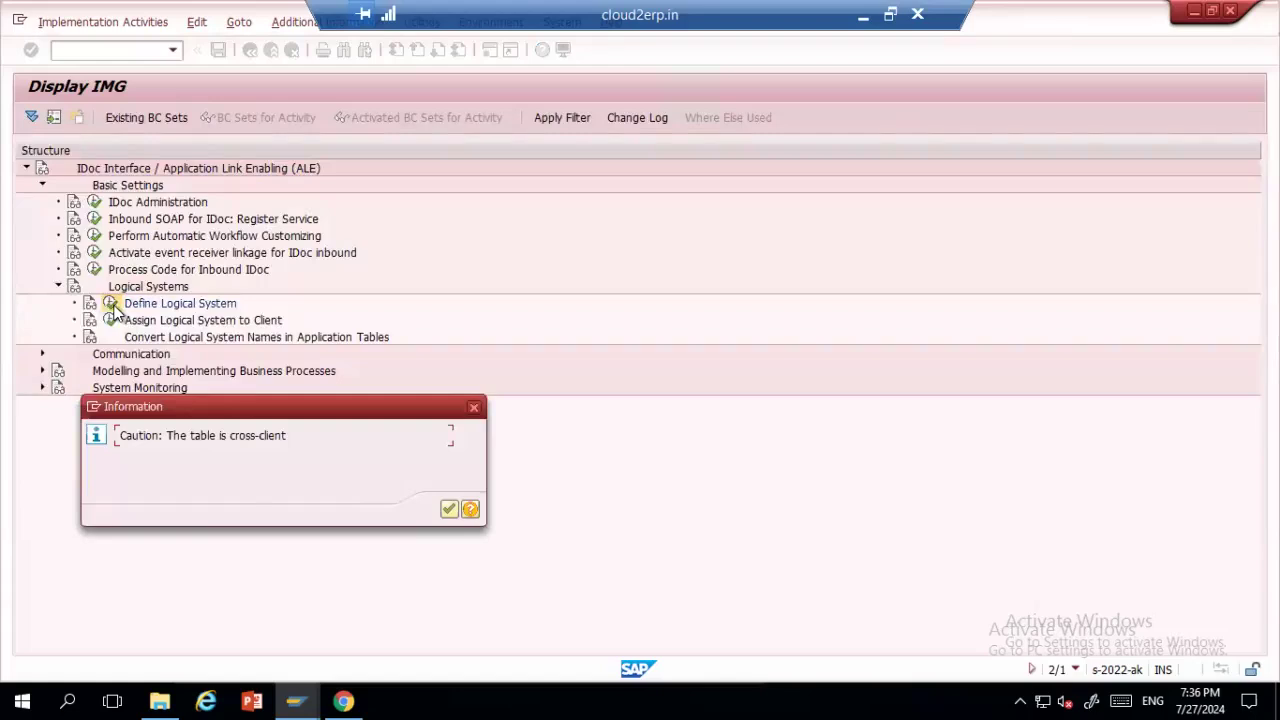
pyautogui.moveTo(288, 435); pyautogui.dragTo(119, 435)
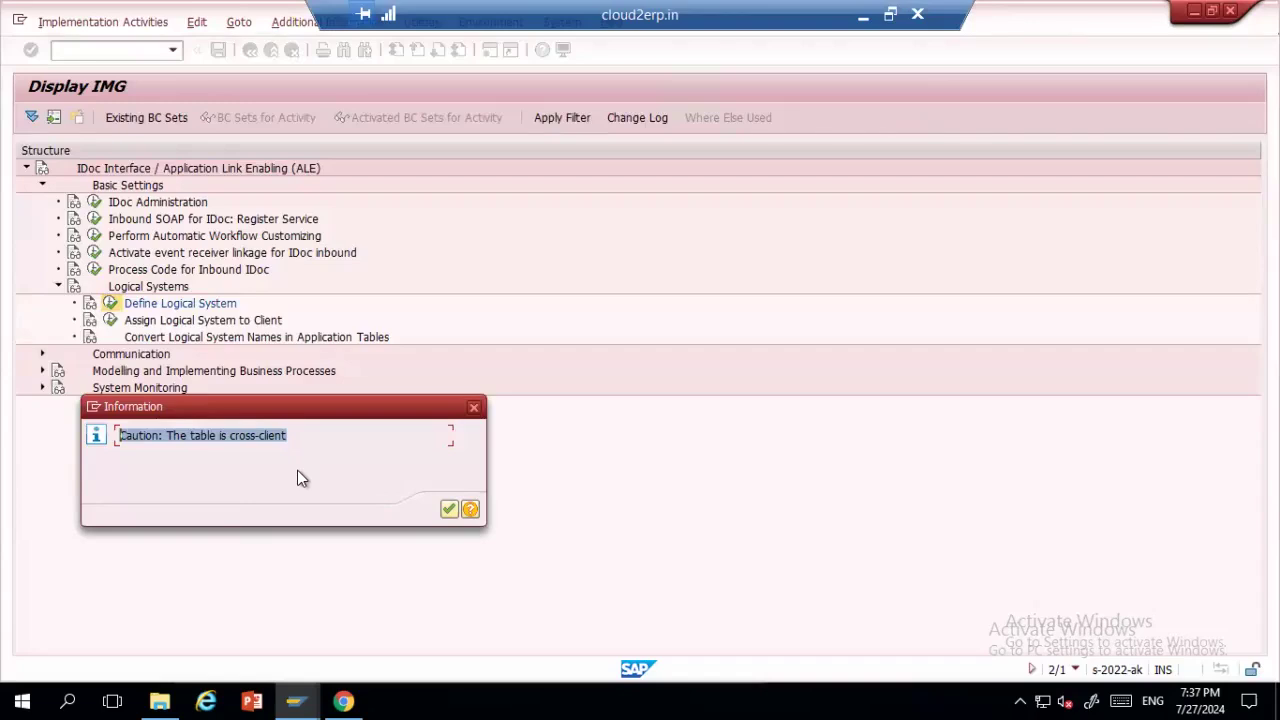
pyautogui.click(449, 509)
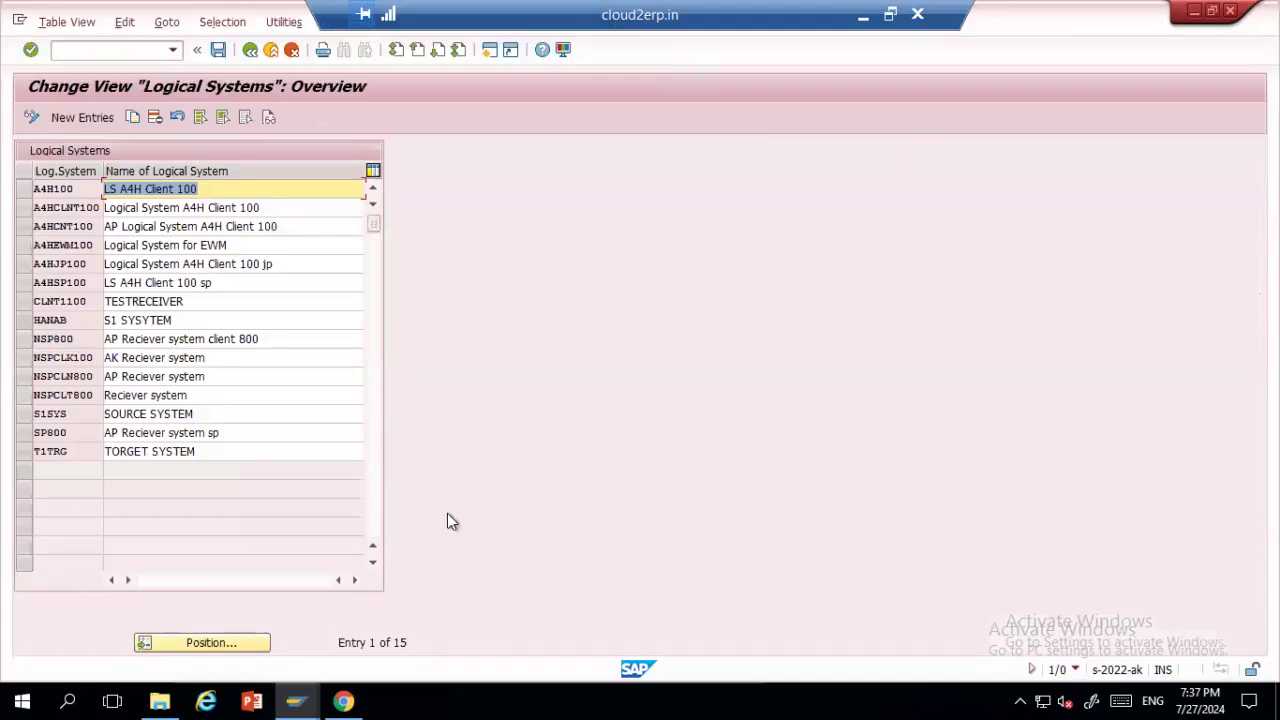
# - Check the session's system and client details, select logical system A4HCLNT100, widen the Log.System column, and highlight the parts of its name
pyautogui.click(1075, 670)
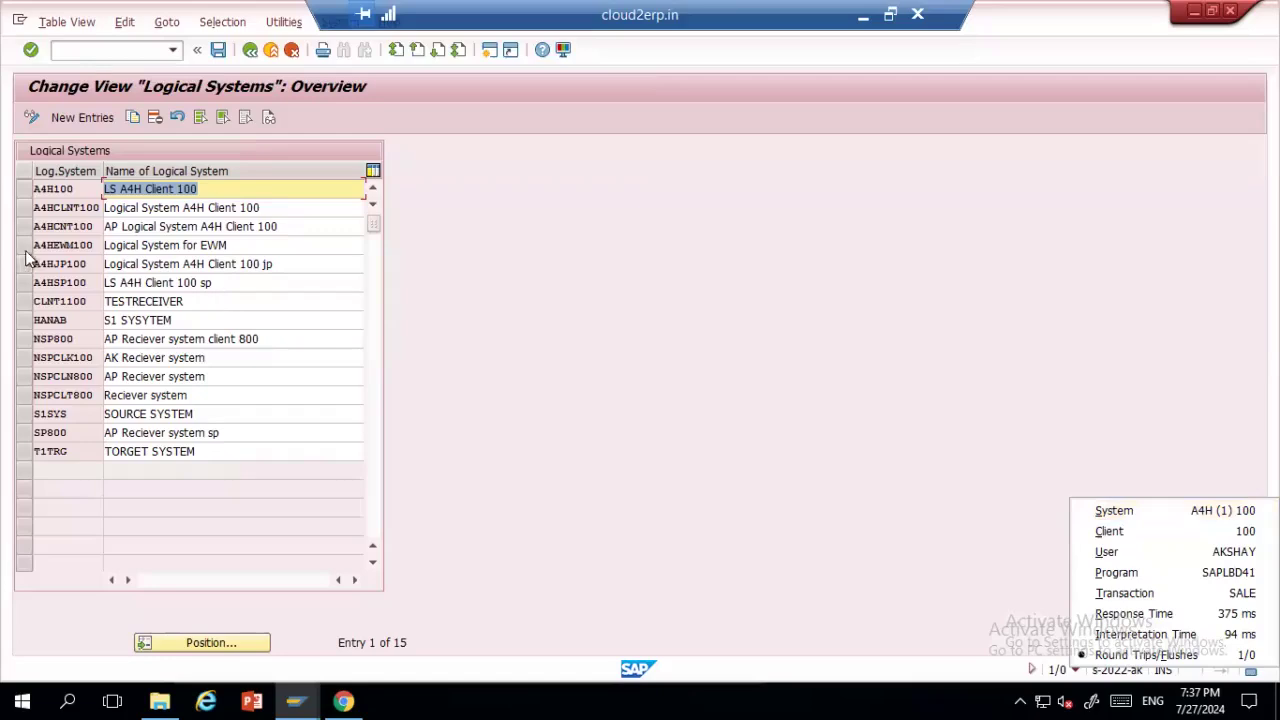
pyautogui.click(24, 210)
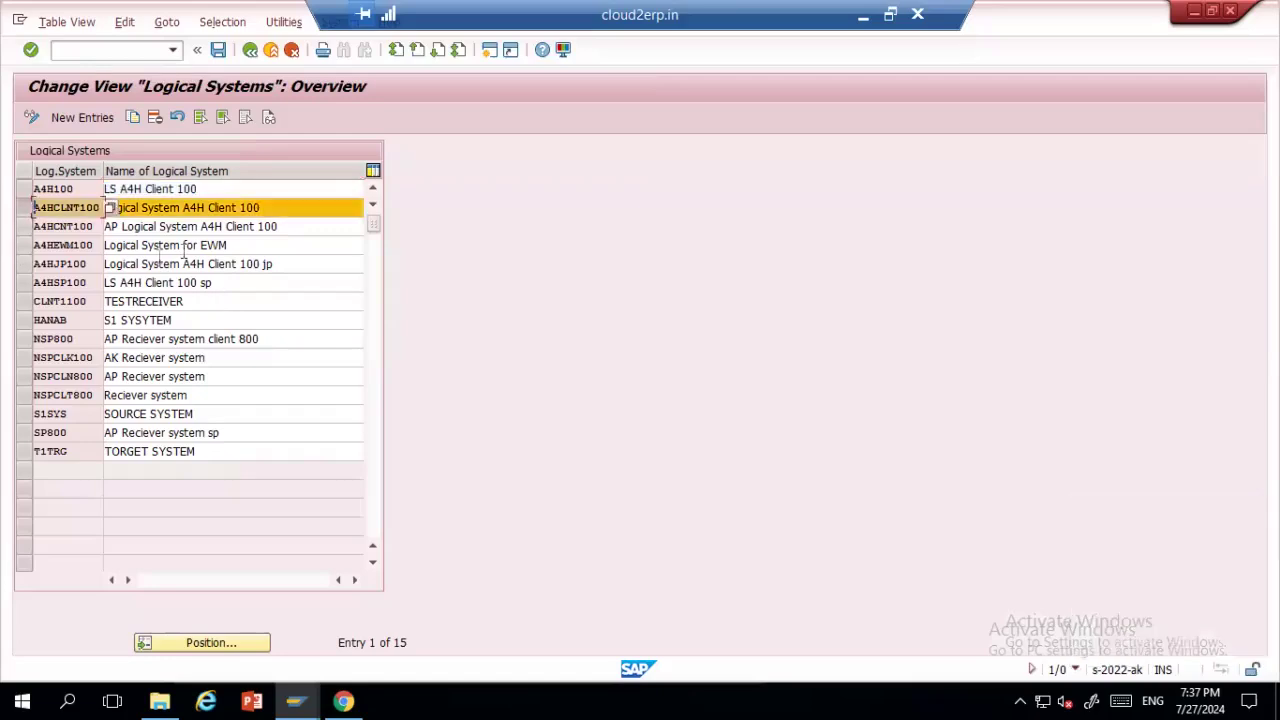
pyautogui.moveTo(103, 163); pyautogui.dragTo(169, 162)
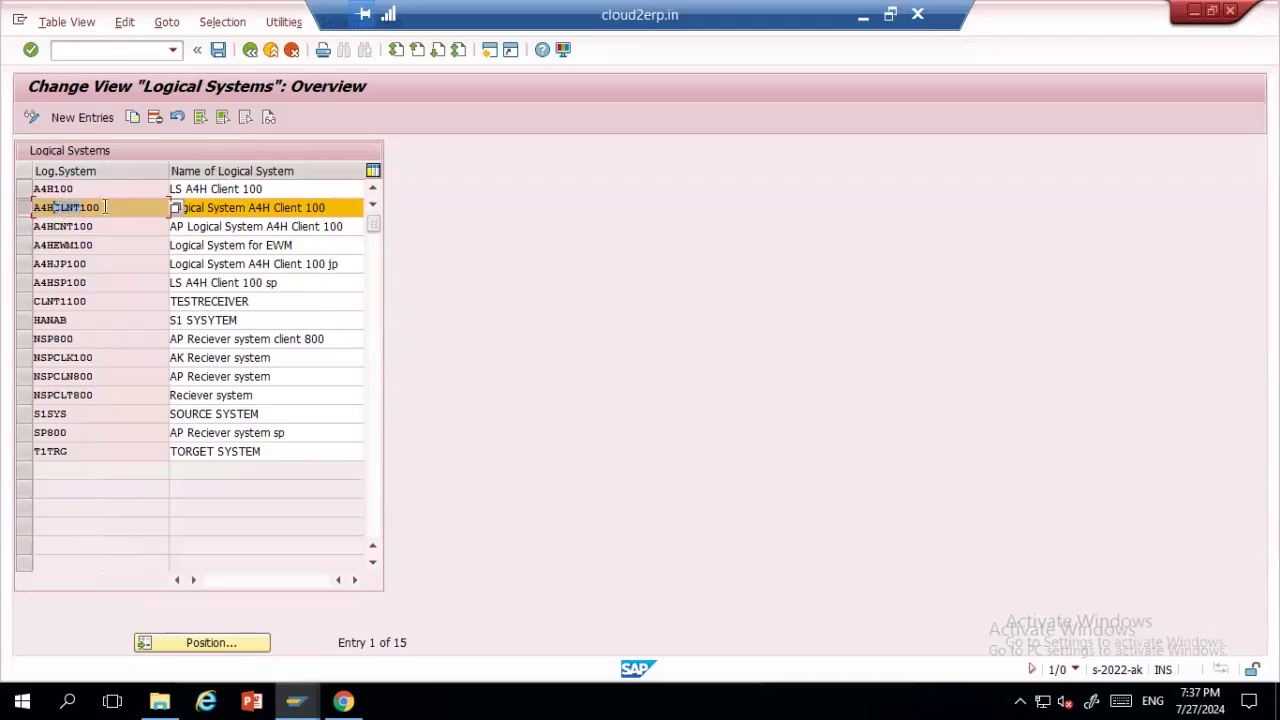
pyautogui.moveTo(101, 207); pyautogui.dragTo(80, 208)
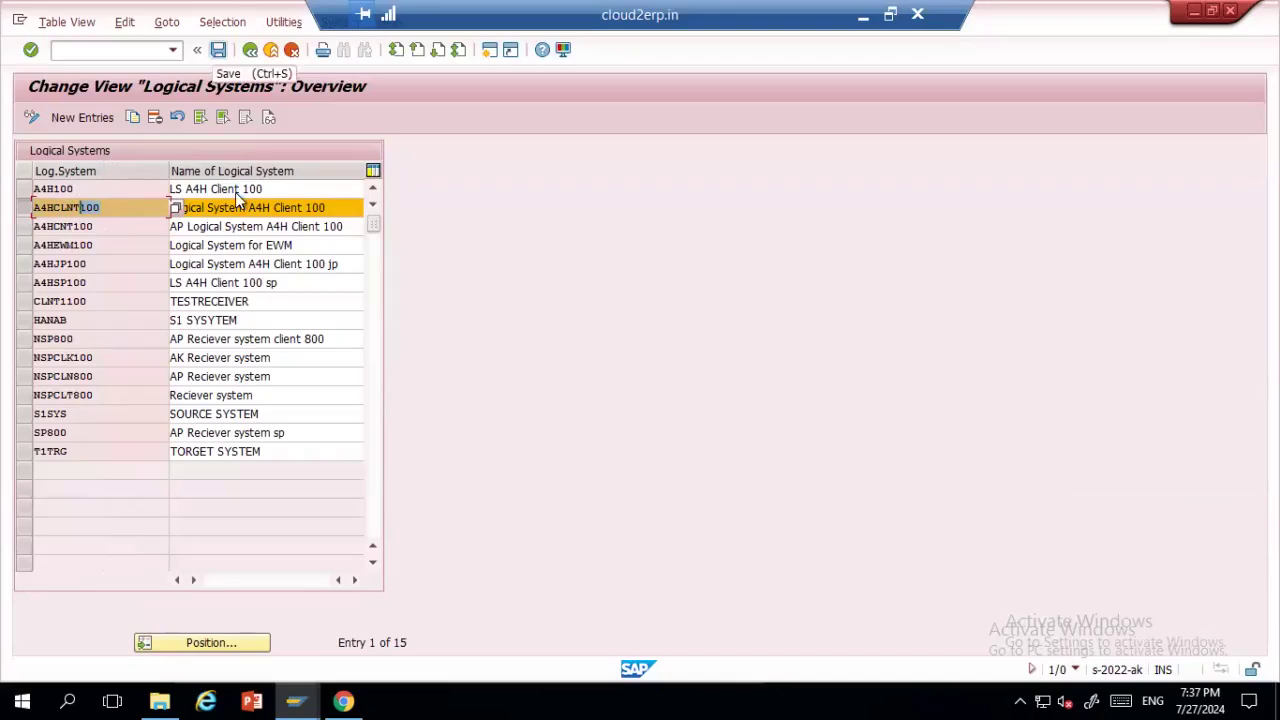
# - View the blank new-entries form for logical systems, leave it without adding anything, and return to the ALE structure
pyautogui.click(84, 119)
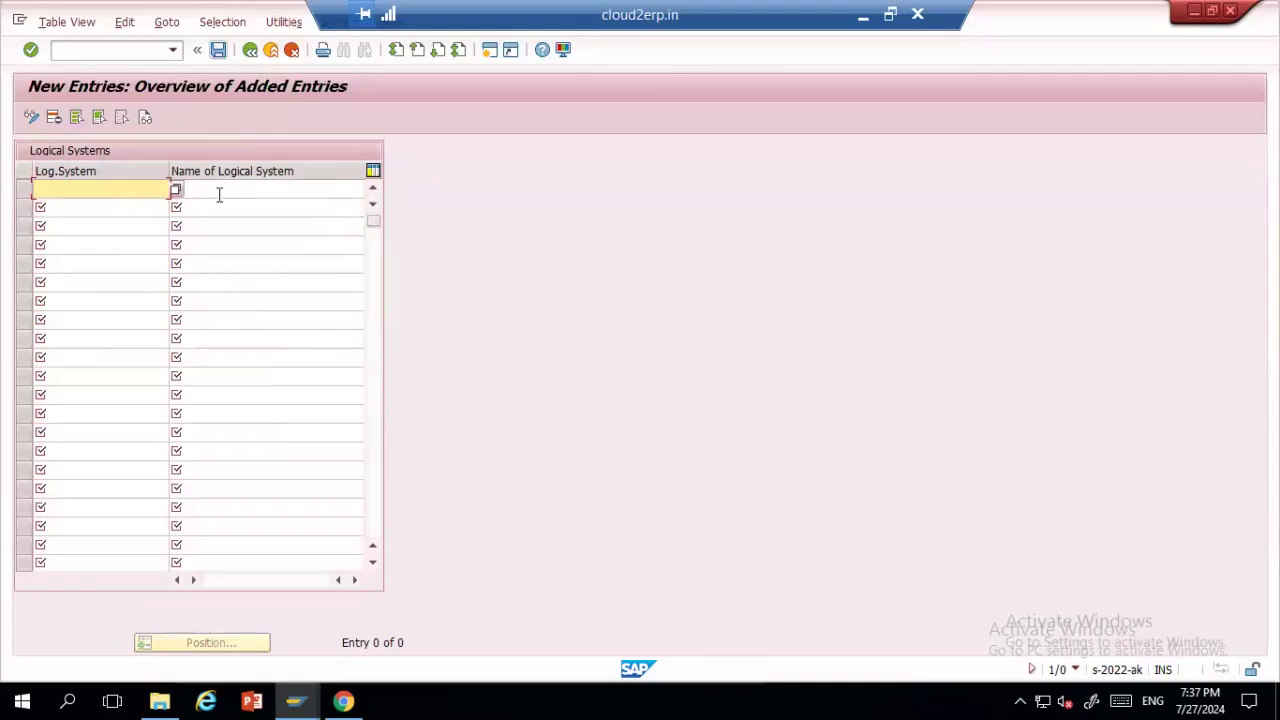
pyautogui.click(249, 52)
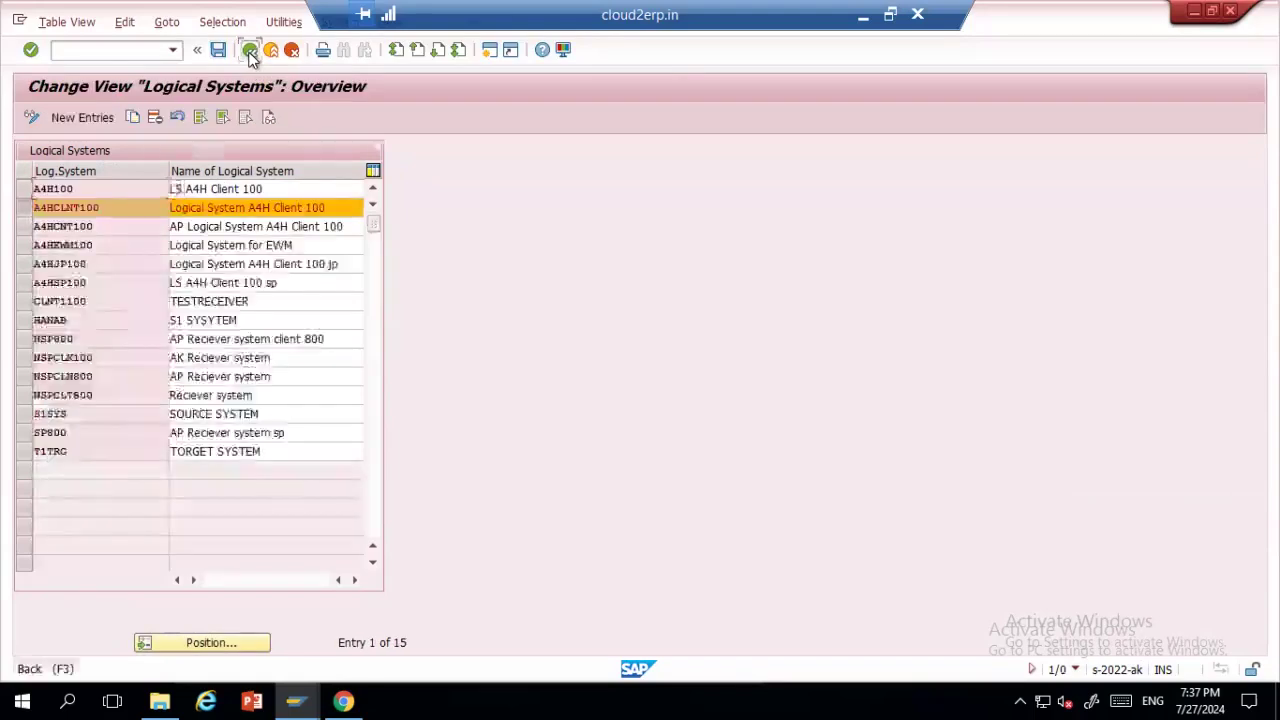
pyautogui.click(250, 51)
# - Run Assign Logical System to Client, accept the cross-client caution, inspect the logical system in client 100's details, and return to the ALE structure
pyautogui.click(196, 326)
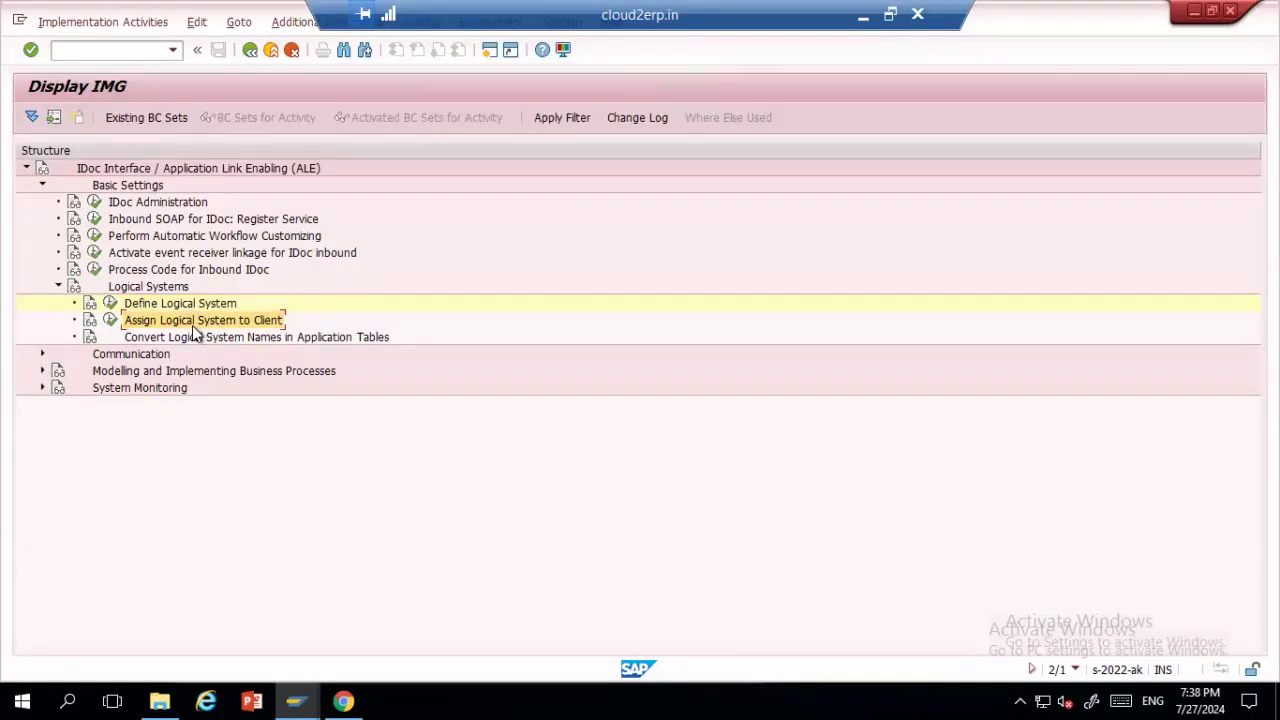
pyautogui.click(110, 322)
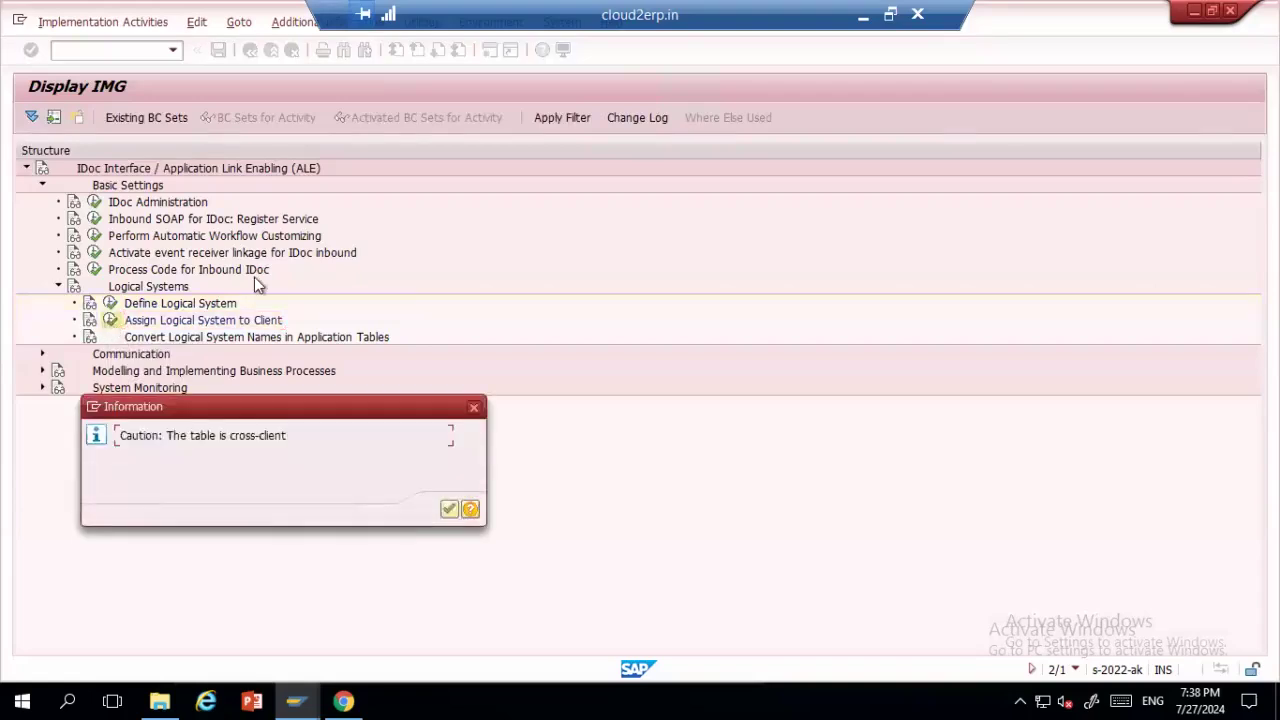
pyautogui.press('Return')
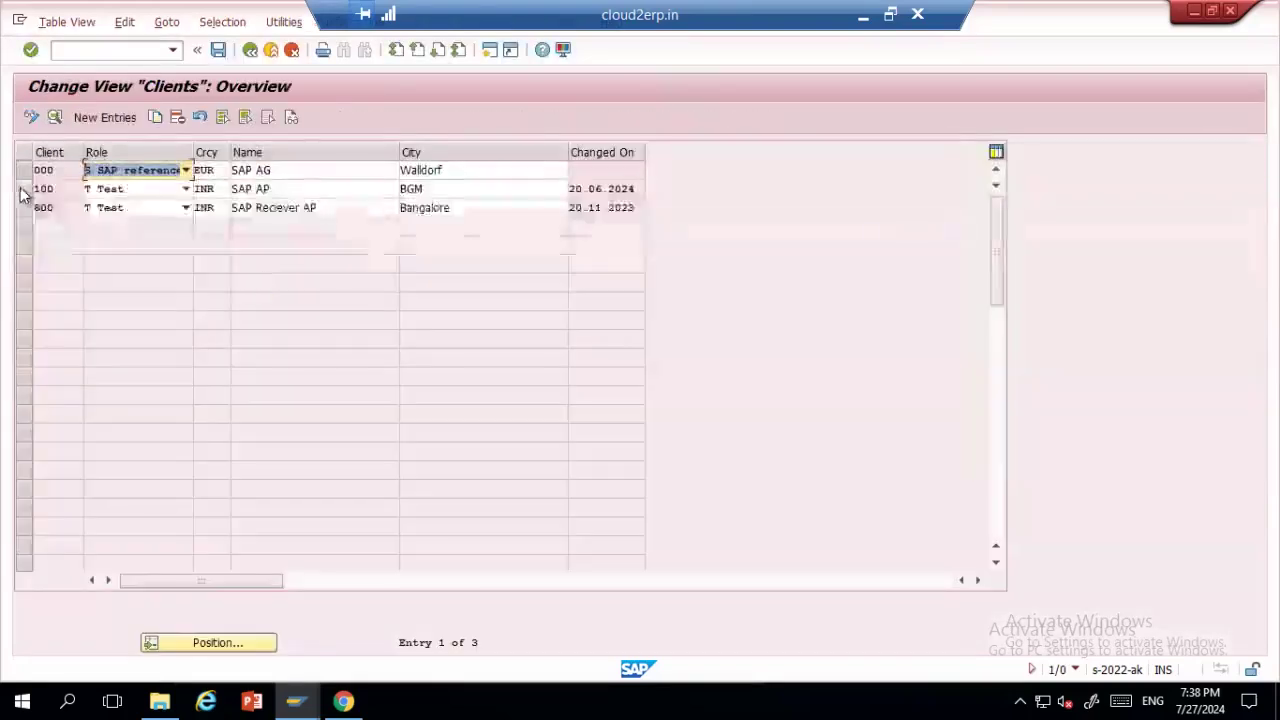
pyautogui.click(22, 189)
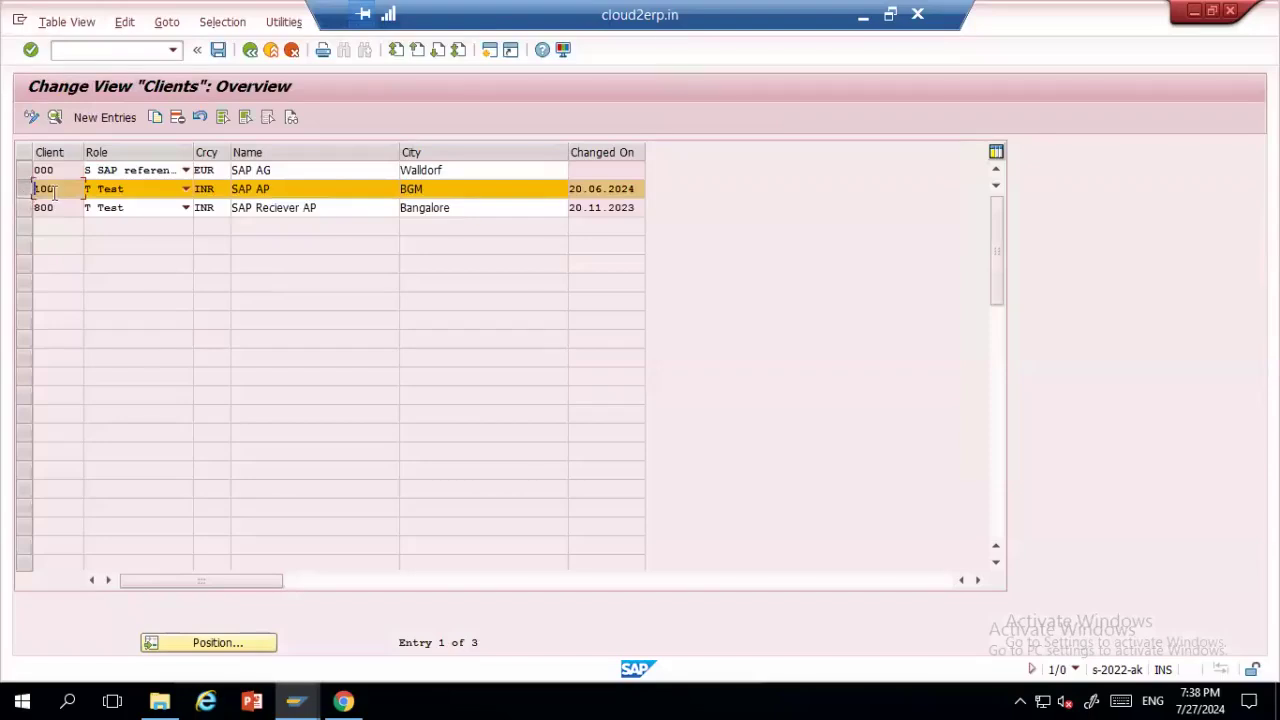
pyautogui.doubleClick(52, 190)
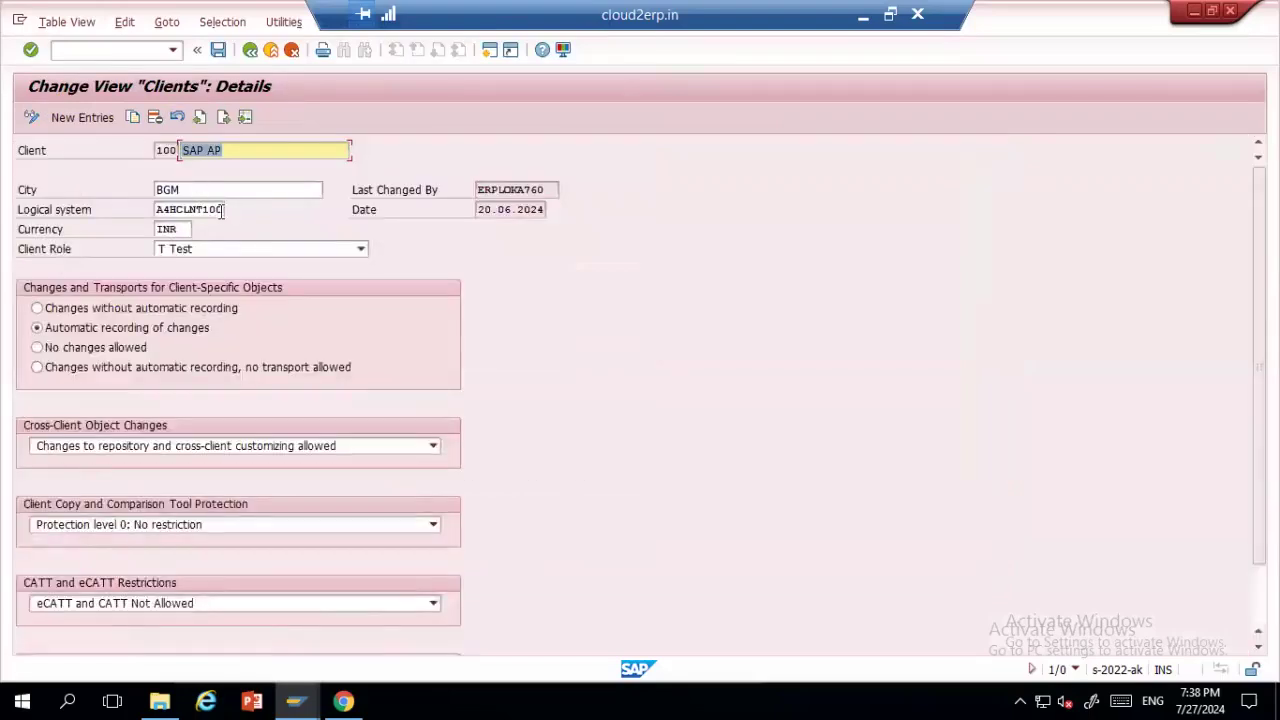
pyautogui.doubleClick(223, 210)
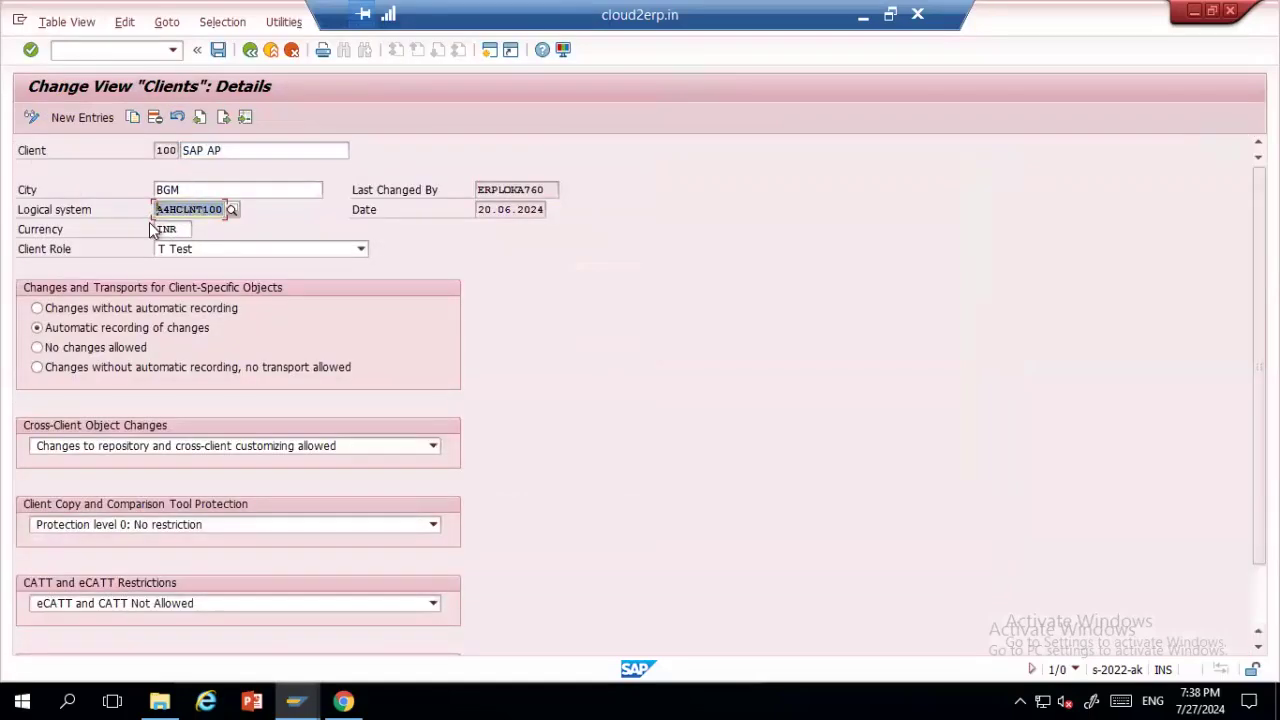
pyautogui.click(252, 55)
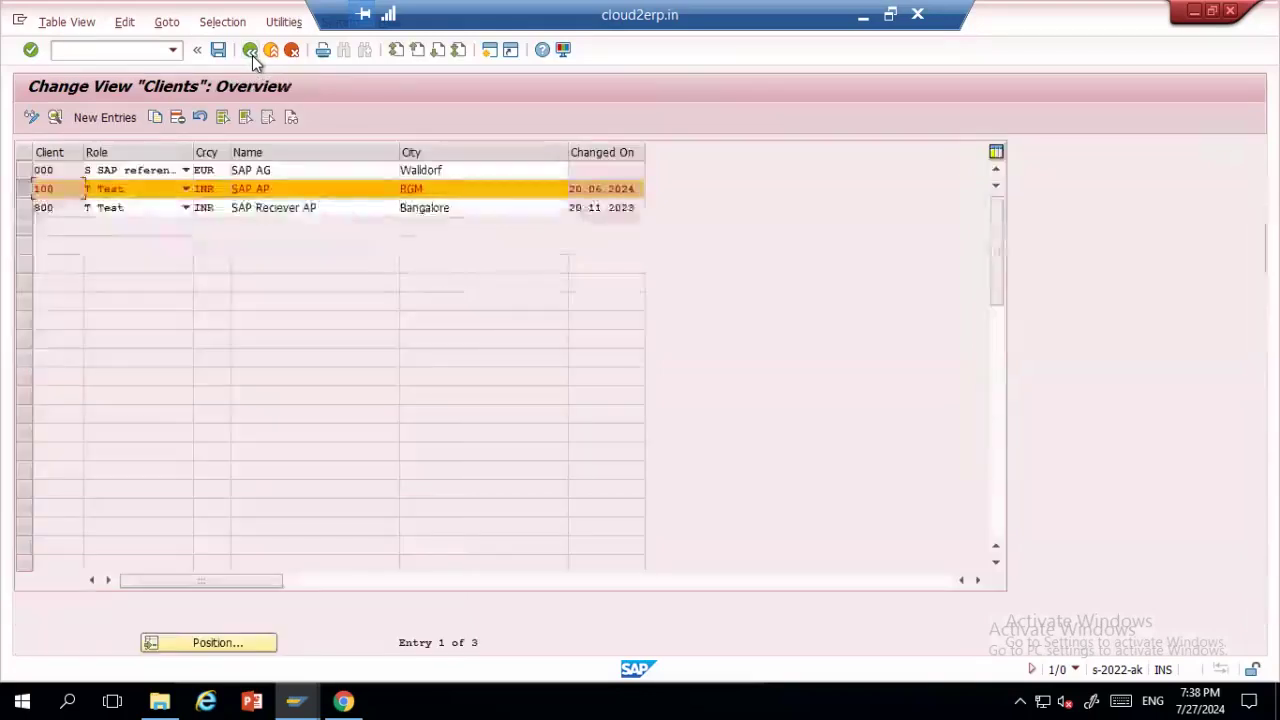
pyautogui.click(250, 52)
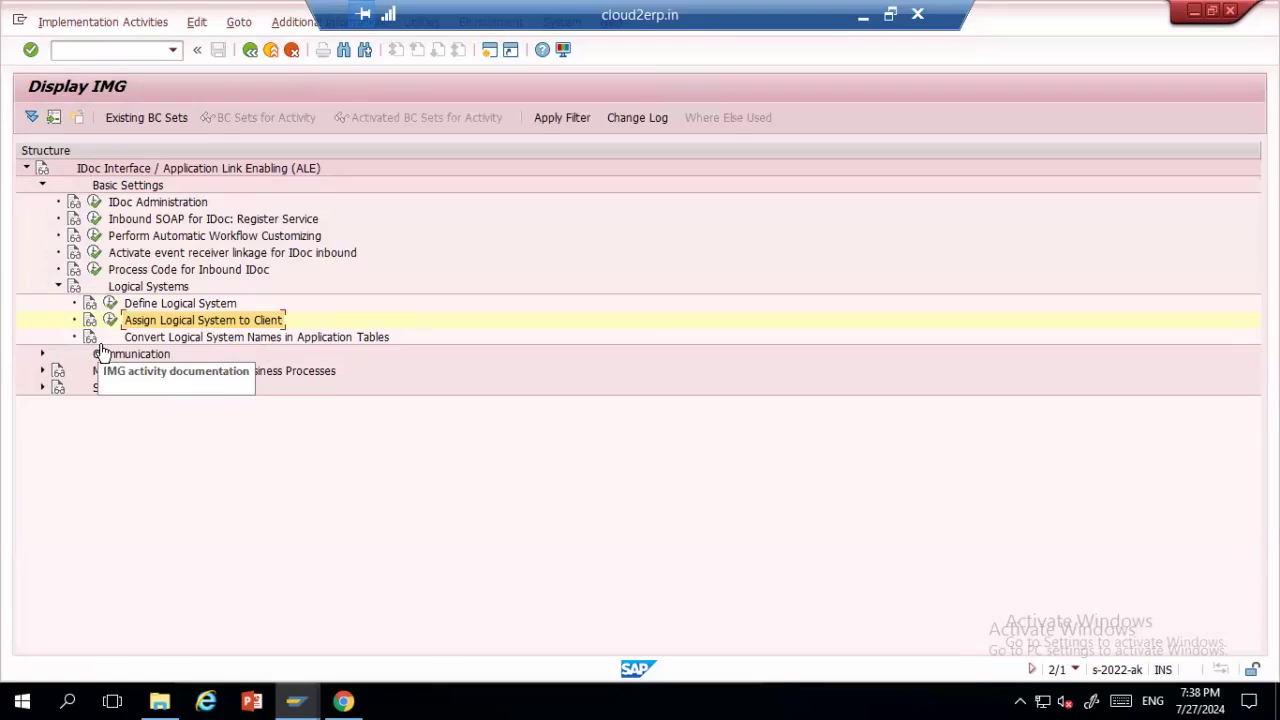
# - Collapse Logical Systems, expand Communication, and run the Create RFC Connections activity
pyautogui.click(57, 286)
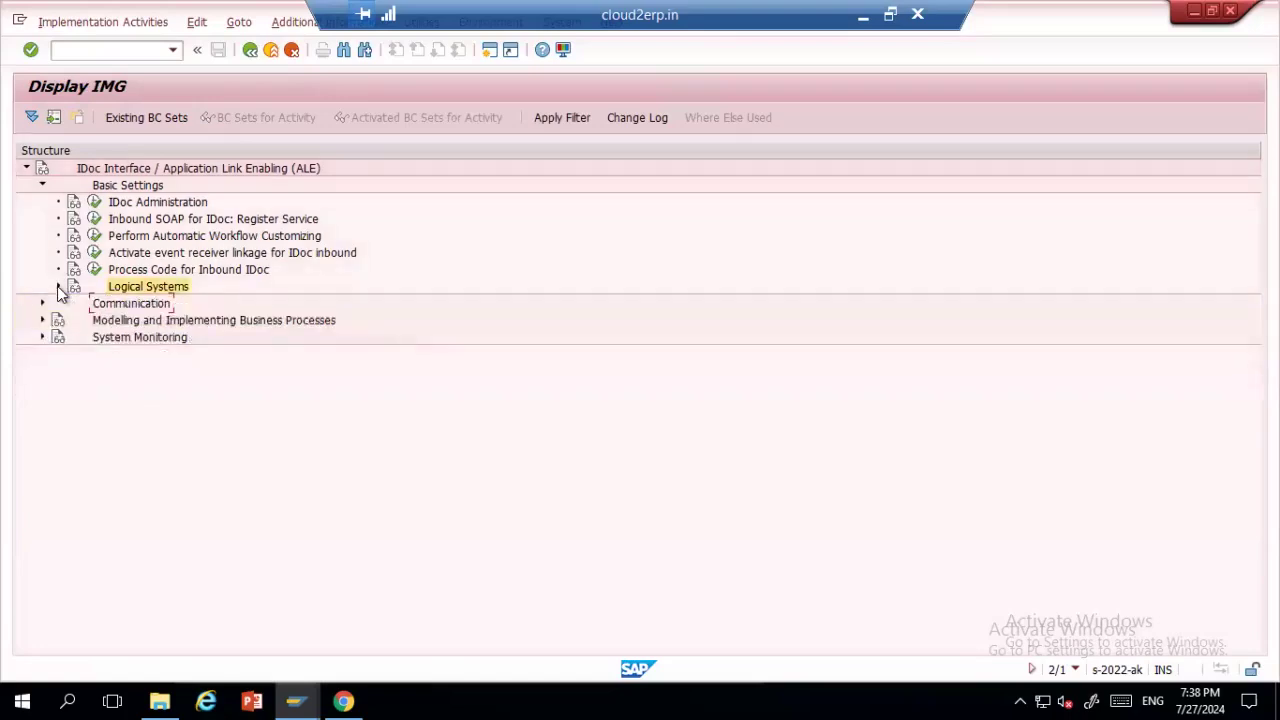
pyautogui.click(42, 303)
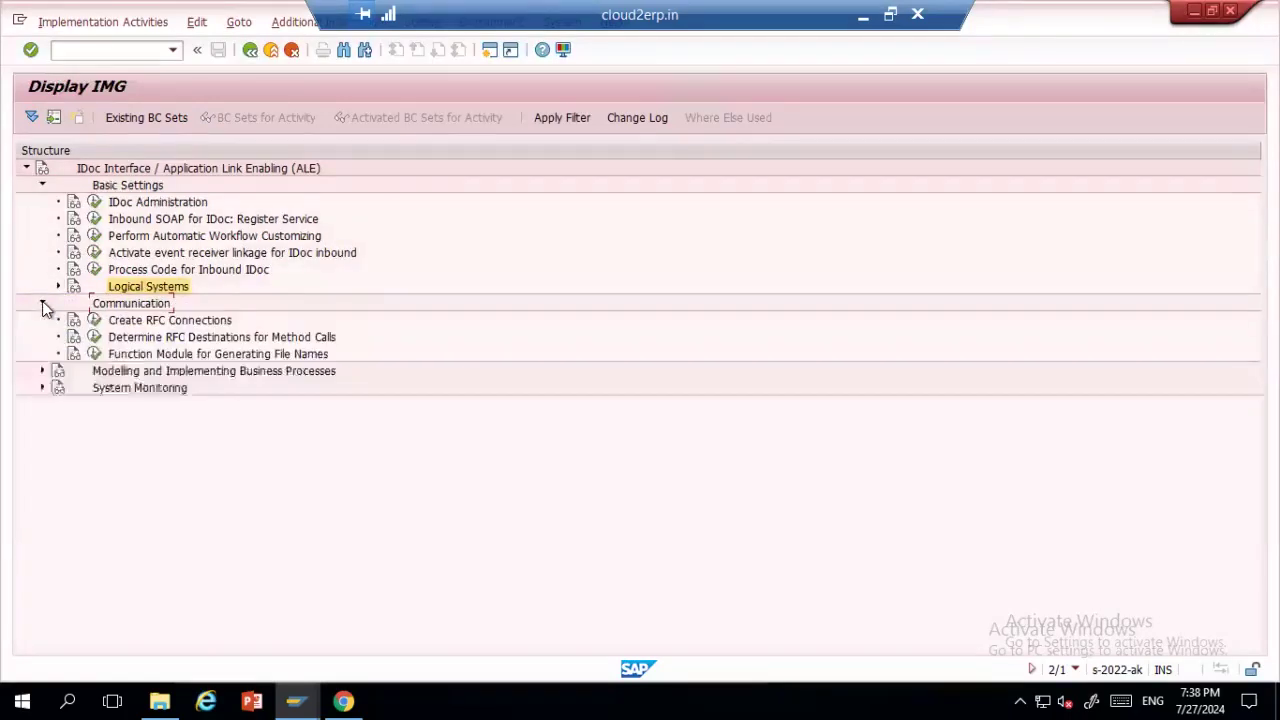
pyautogui.click(96, 327)
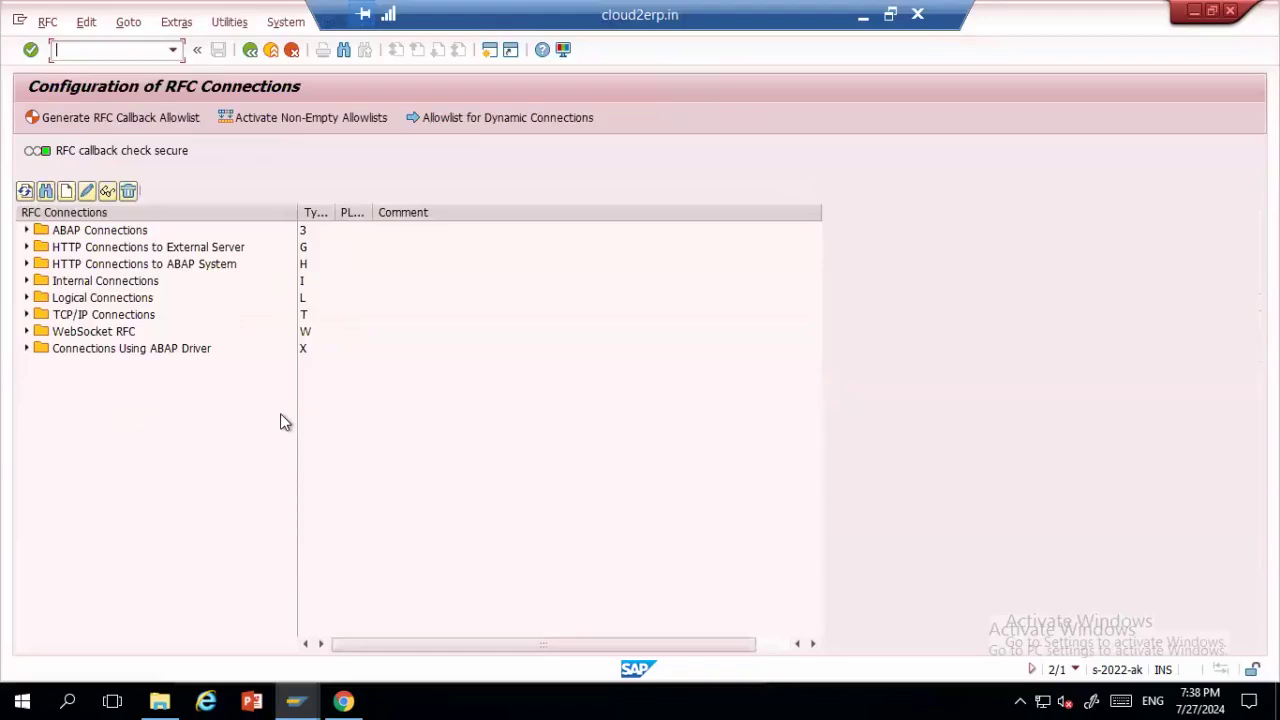
# - Review the RFC connection types, including ABAP, HTTP to External Server, Logical, and TCP/IP Connections
pyautogui.click(105, 230)
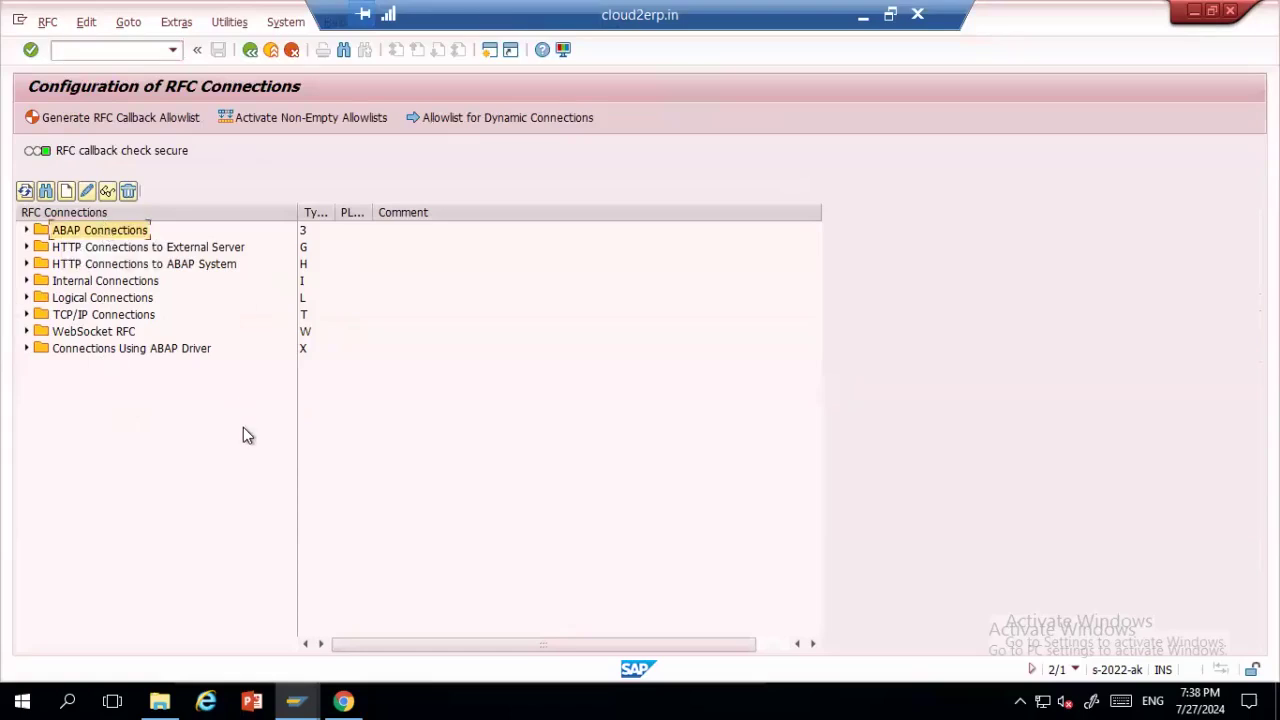
pyautogui.click(111, 249)
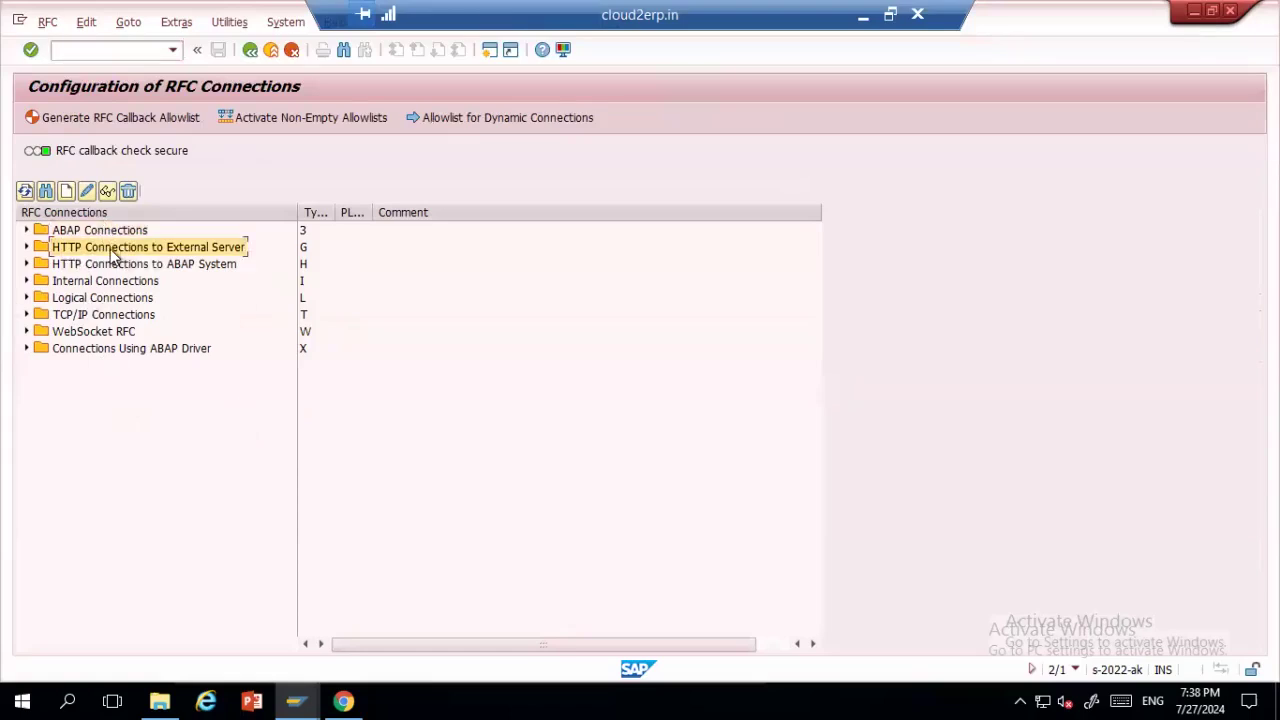
pyautogui.click(95, 300)
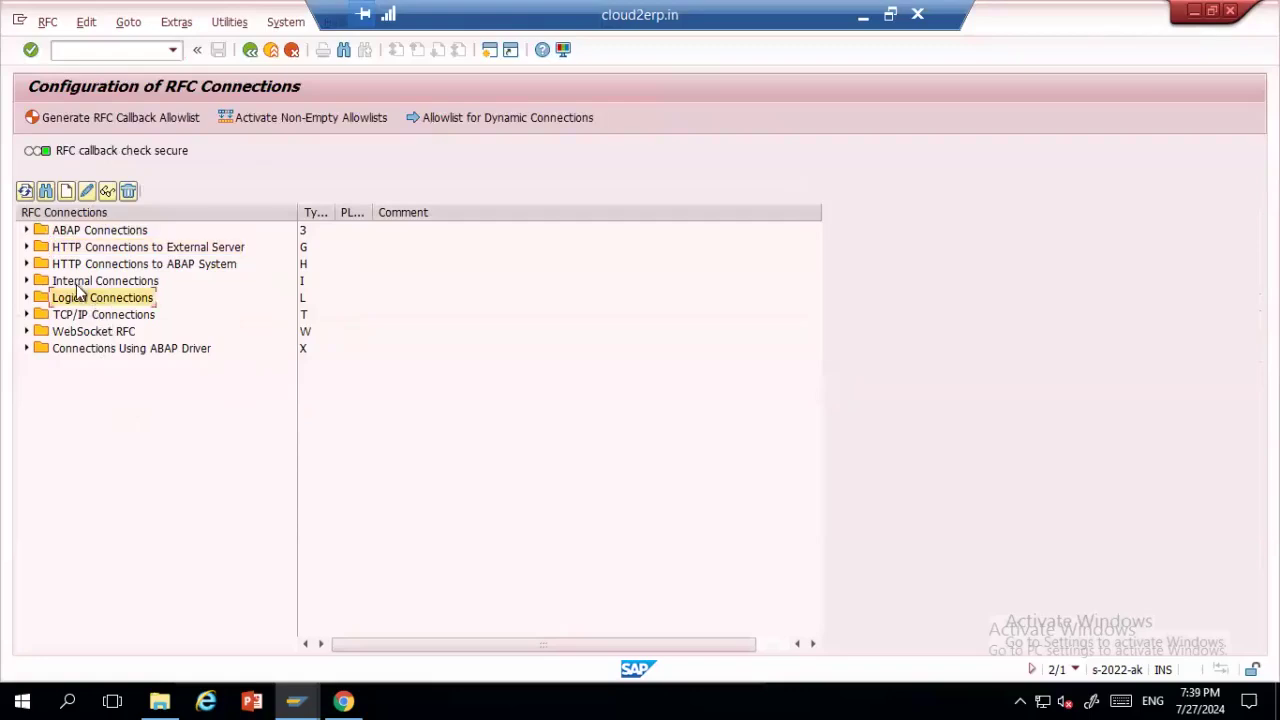
pyautogui.click(27, 230)
pyautogui.click(27, 230)
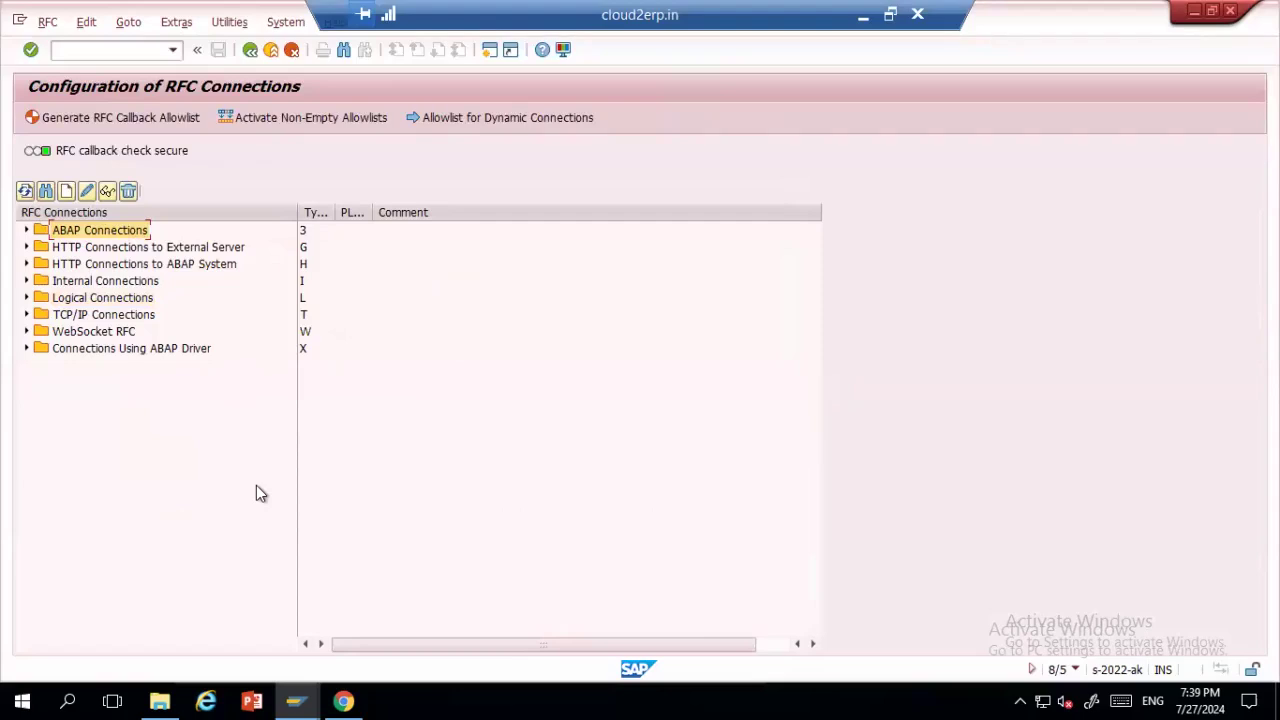
pyautogui.click(158, 250)
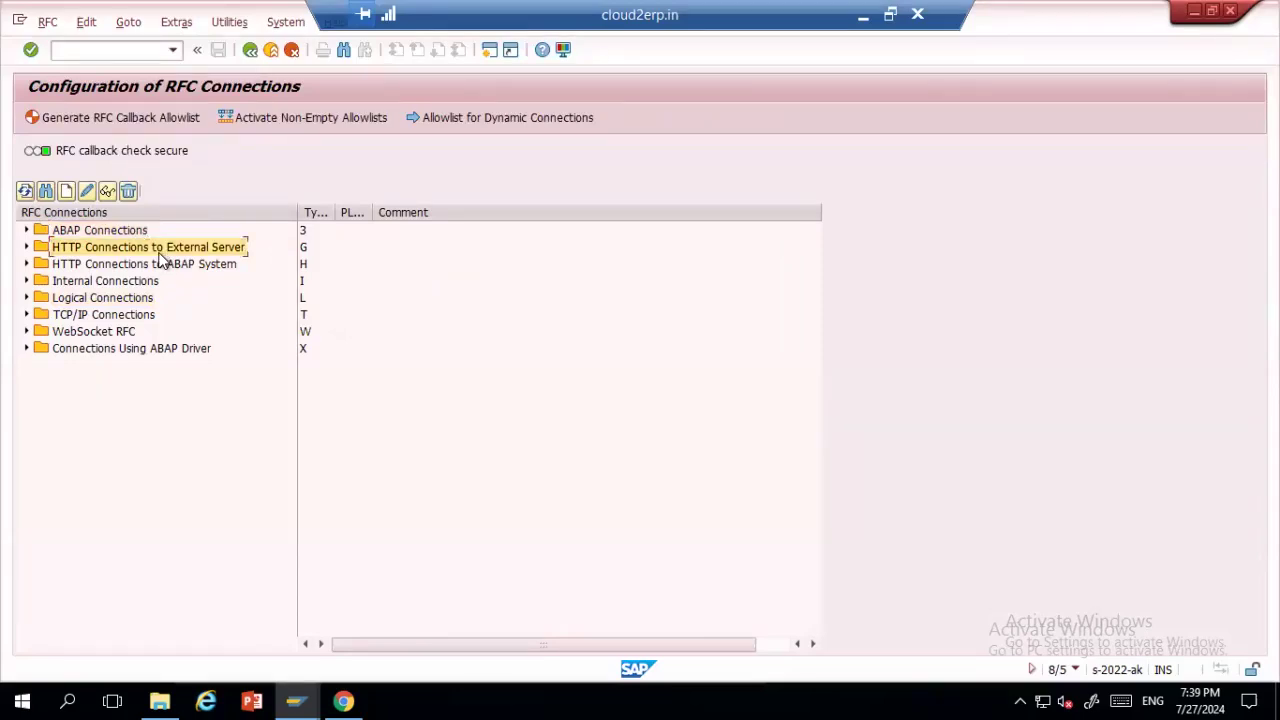
pyautogui.click(125, 301)
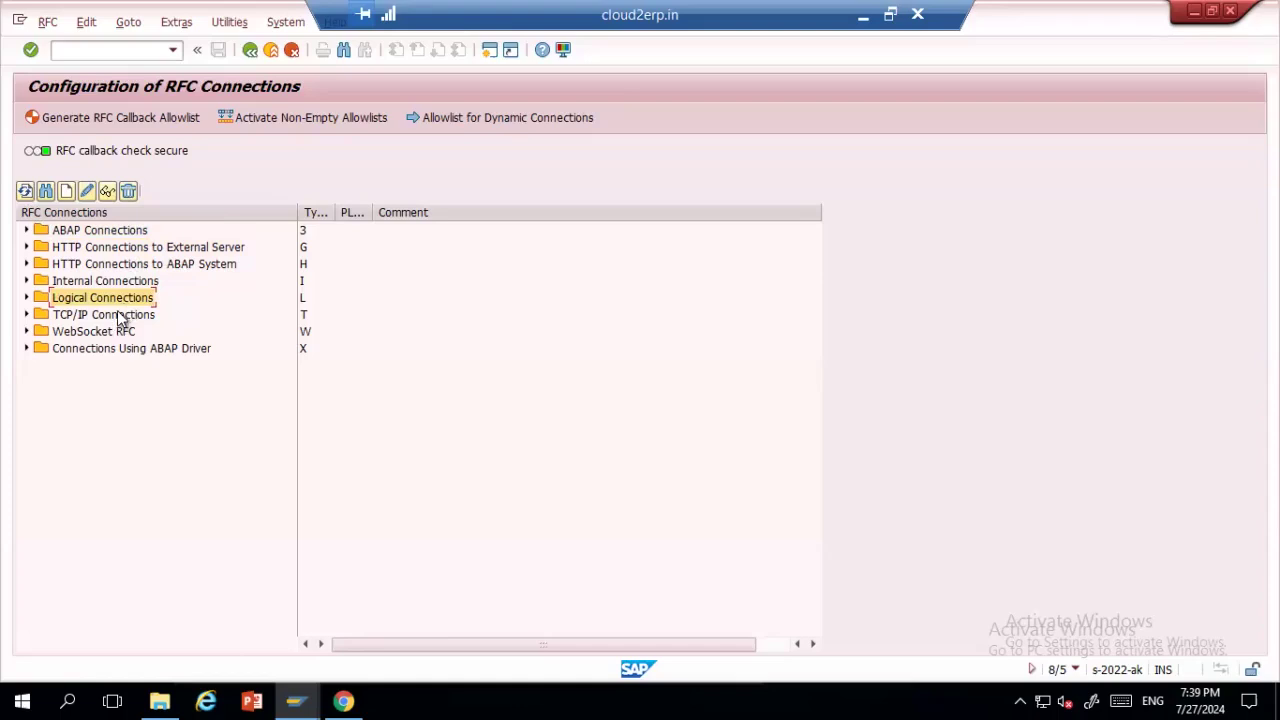
pyautogui.click(107, 318)
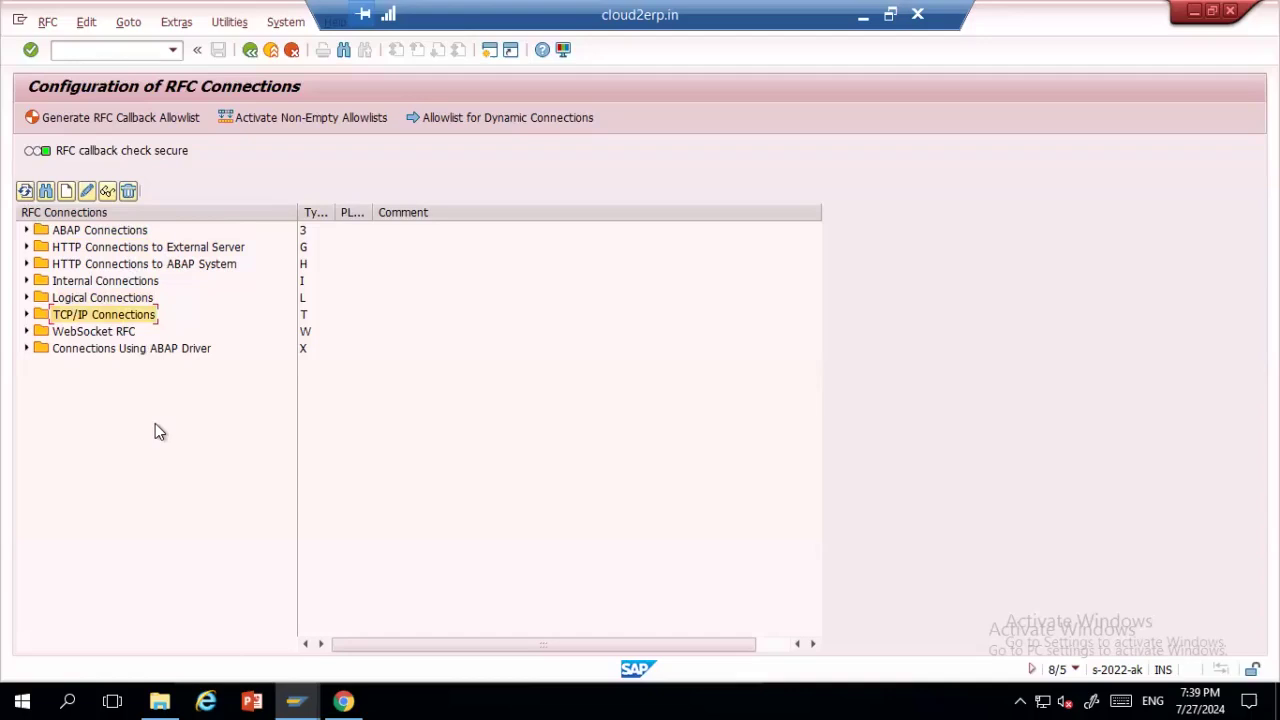
# - Expand ABAP Connections, open RFC destination A4HCLNT100, and highlight its target host and instance number
pyautogui.click(27, 231)
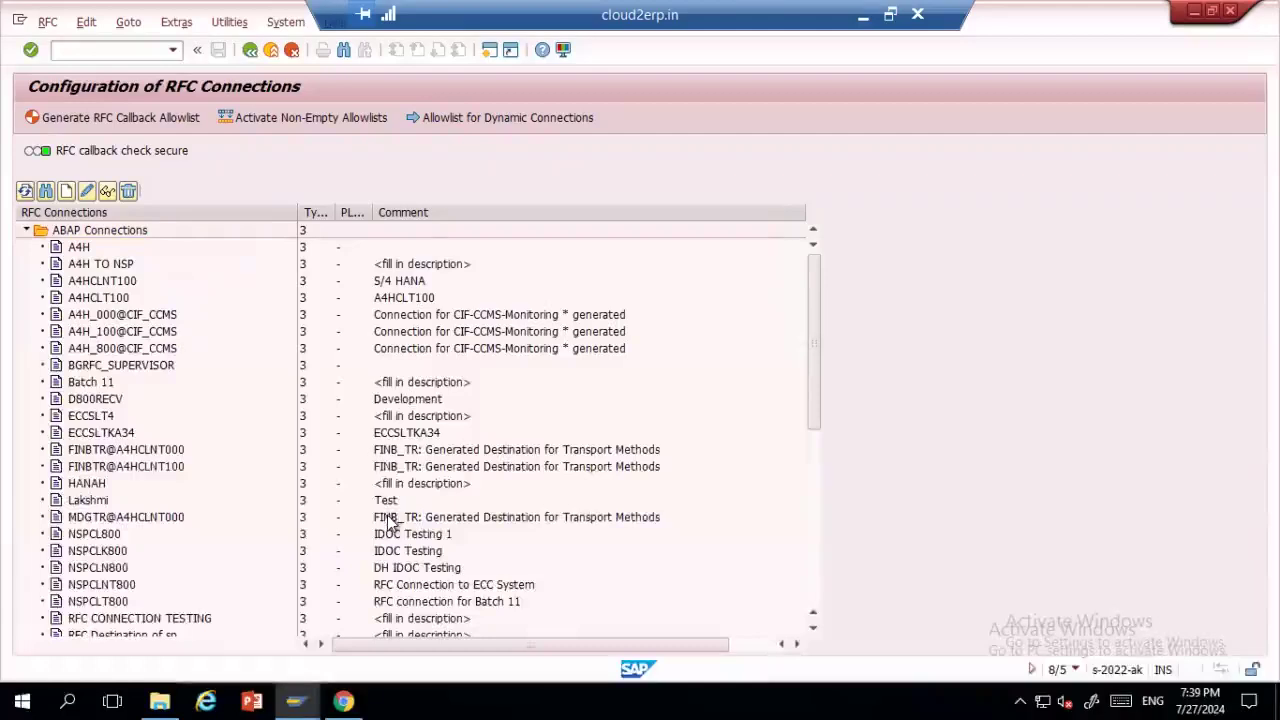
pyautogui.doubleClick(100, 281)
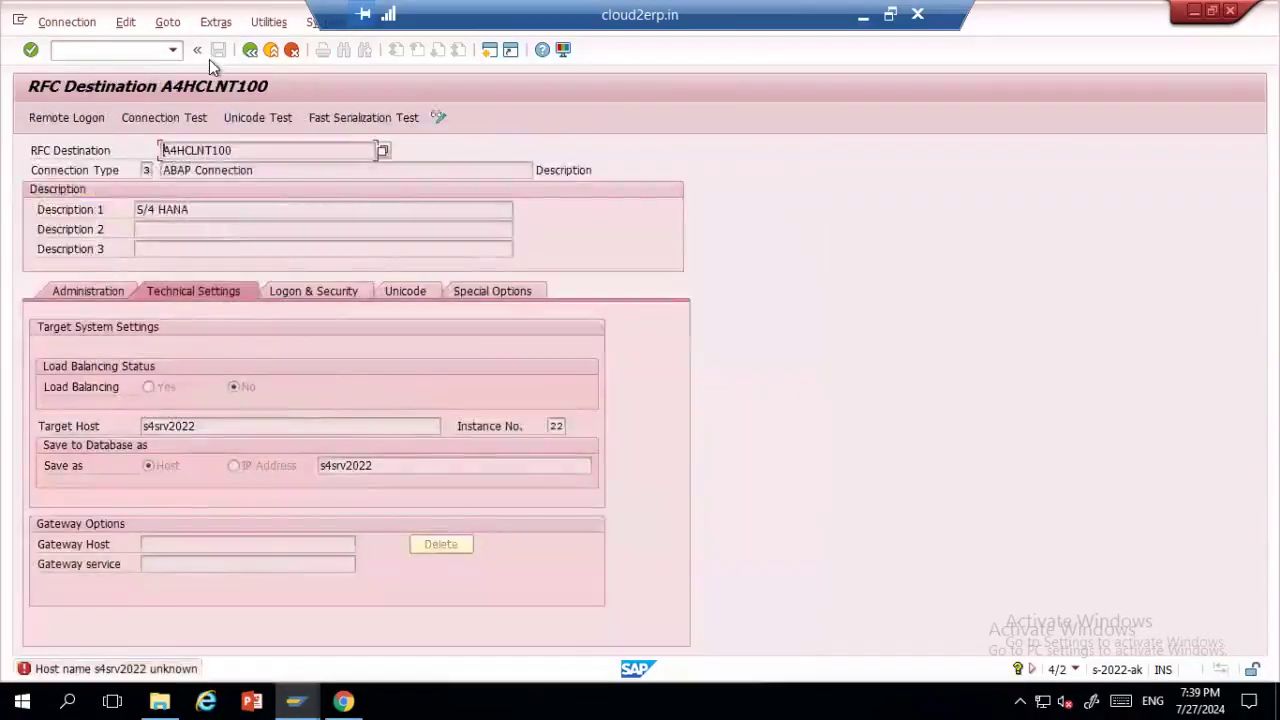
pyautogui.moveTo(220, 426); pyautogui.dragTo(141, 426)
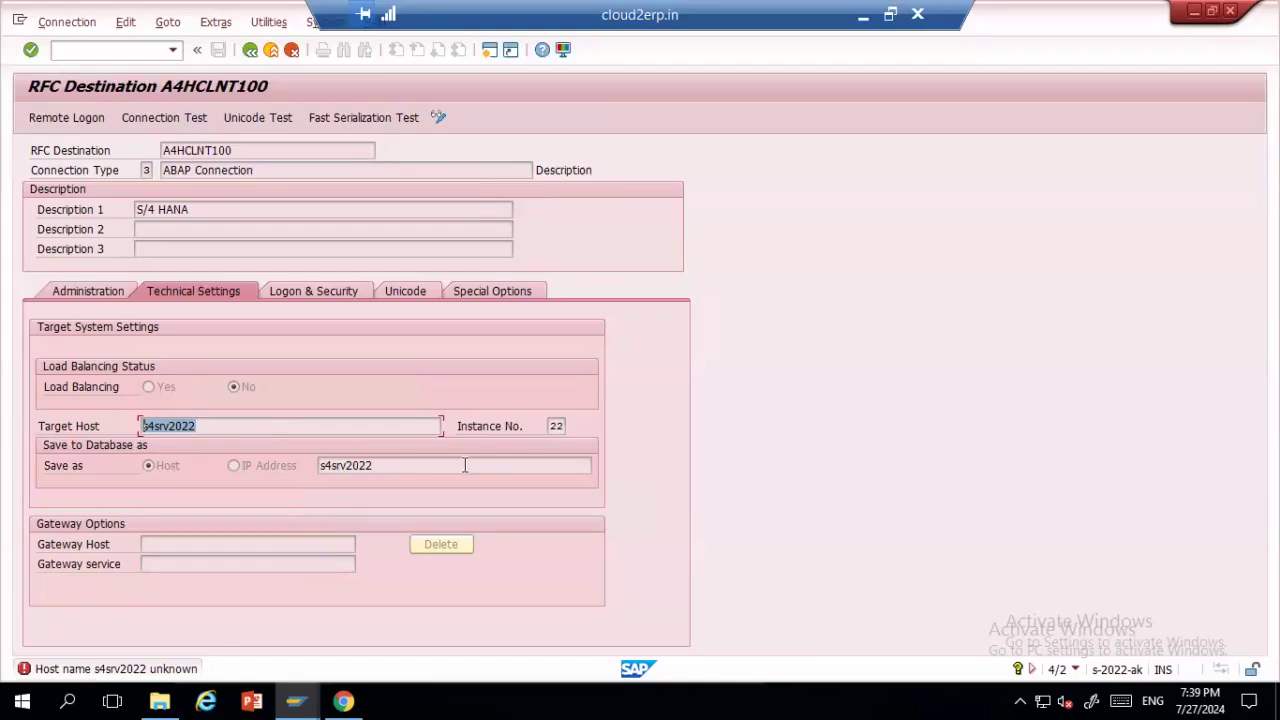
pyautogui.moveTo(566, 428); pyautogui.dragTo(510, 421)
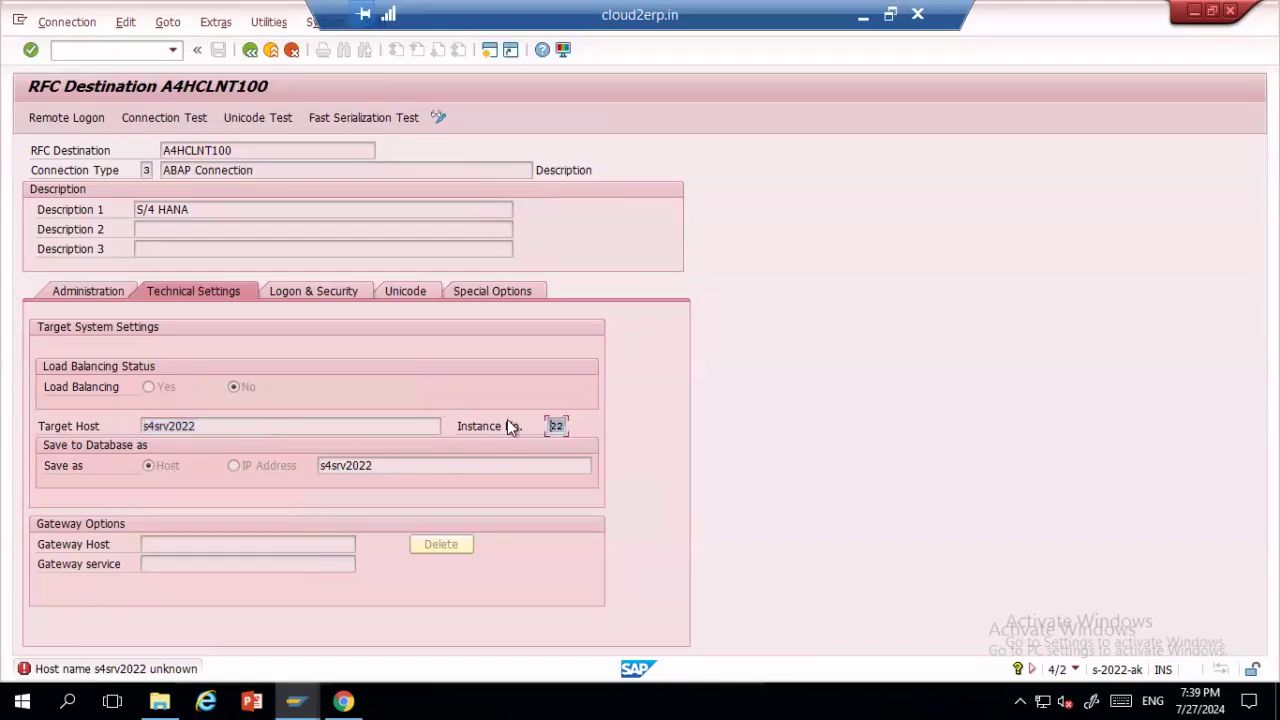
# - Switch to SAP Logon, inspect the S4 2022 (sender system) entry's application server, instance number and system ID, and return to the RFC destination
pyautogui.click(295, 700)
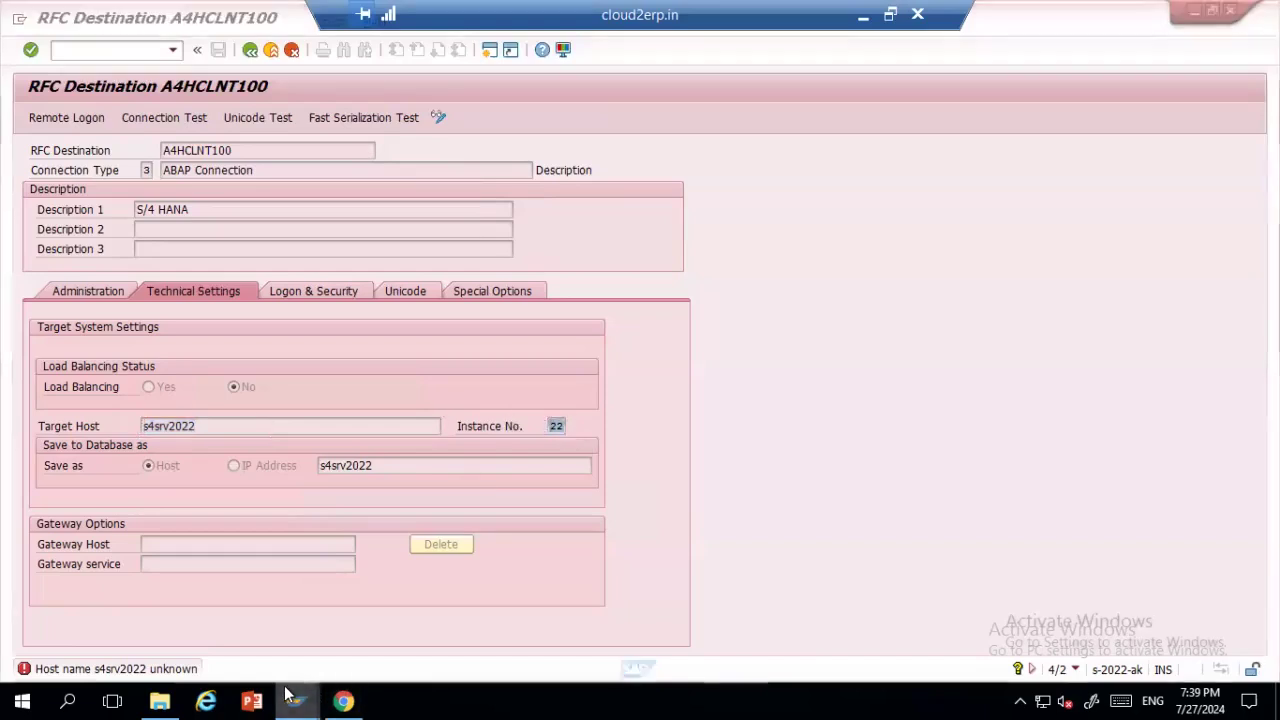
pyautogui.click(100, 614)
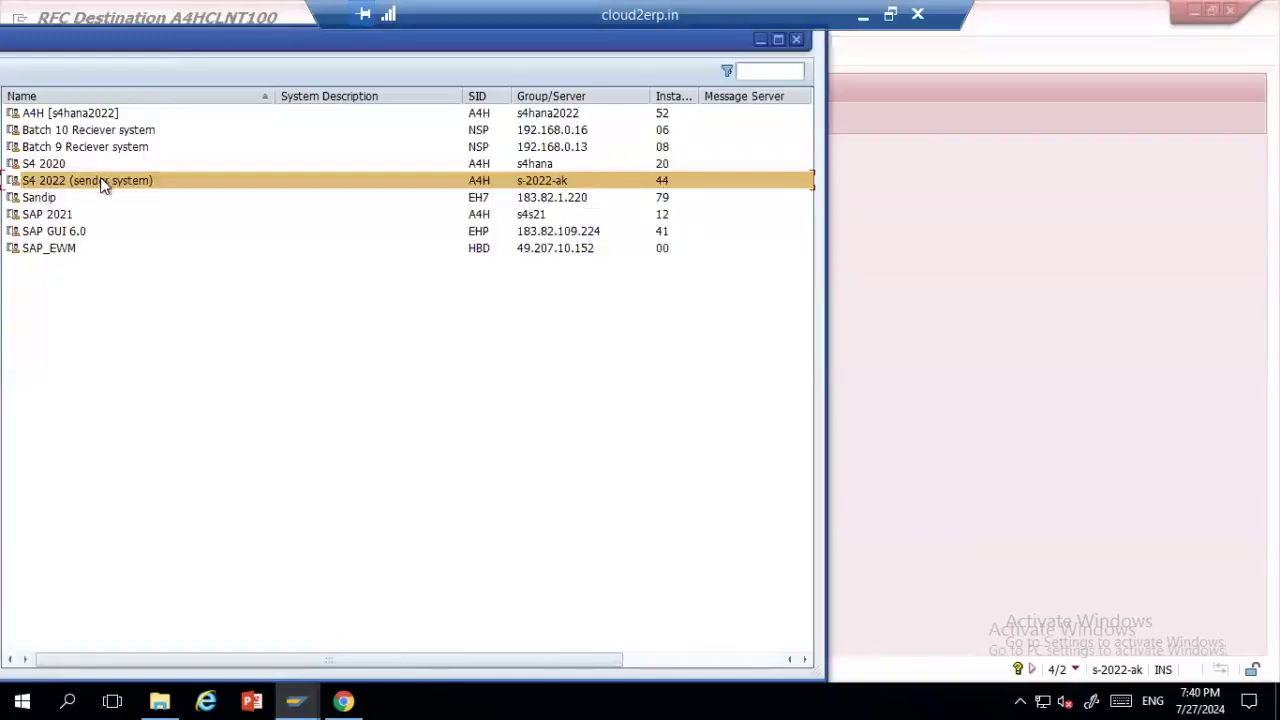
pyautogui.moveTo(170, 35); pyautogui.dragTo(600, 50)
pyautogui.click(129, 82)
pyautogui.click(575, 340)
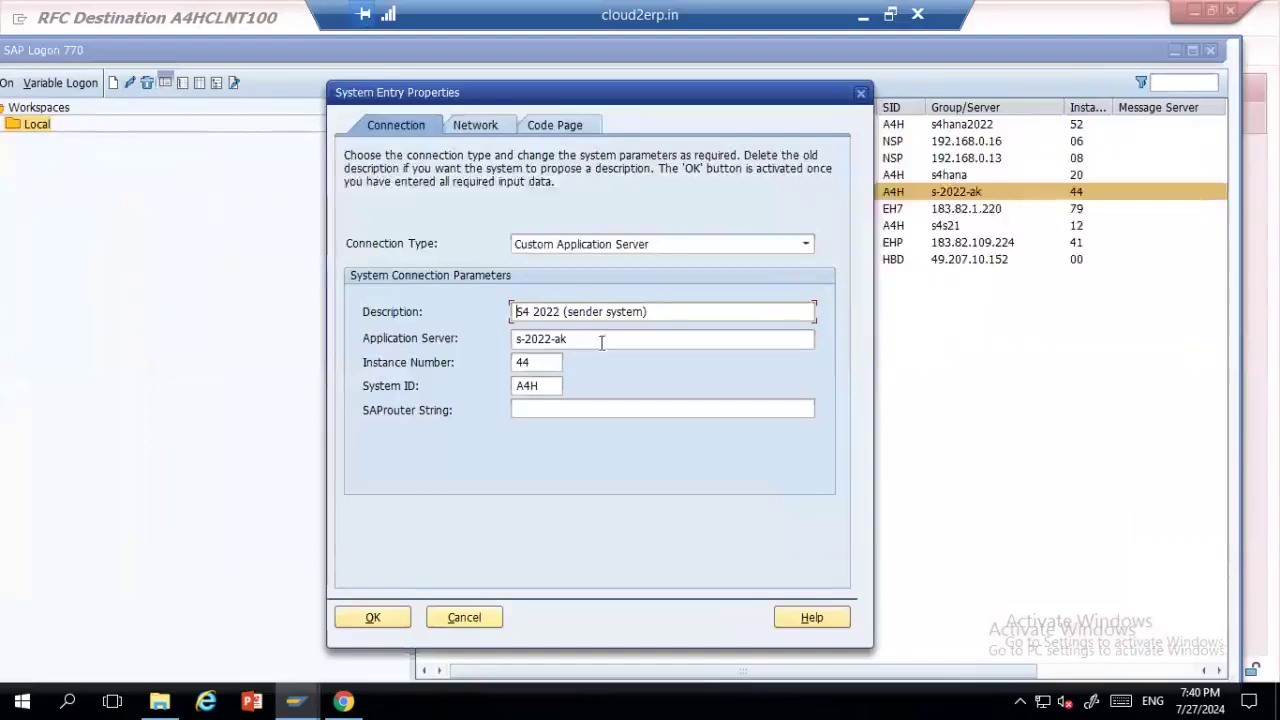
pyautogui.moveTo(575, 341); pyautogui.dragTo(493, 343)
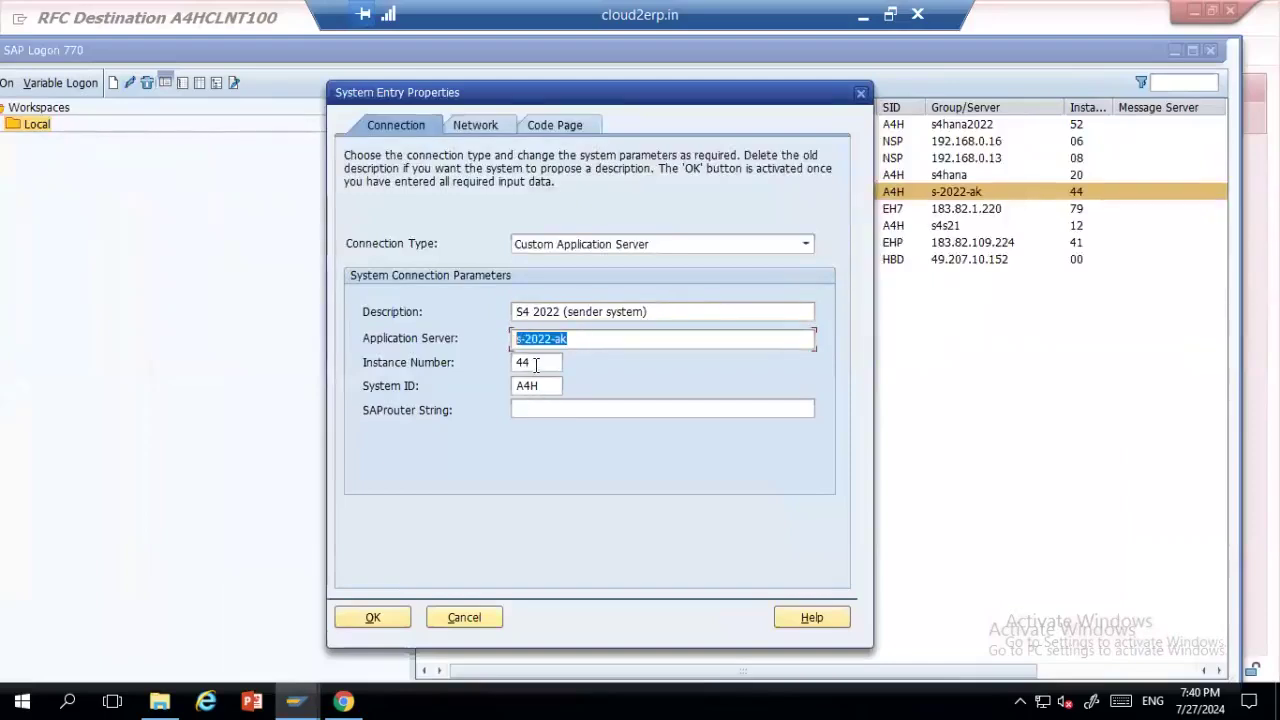
pyautogui.press('Tab')
pyautogui.moveTo(558, 386); pyautogui.dragTo(477, 380)
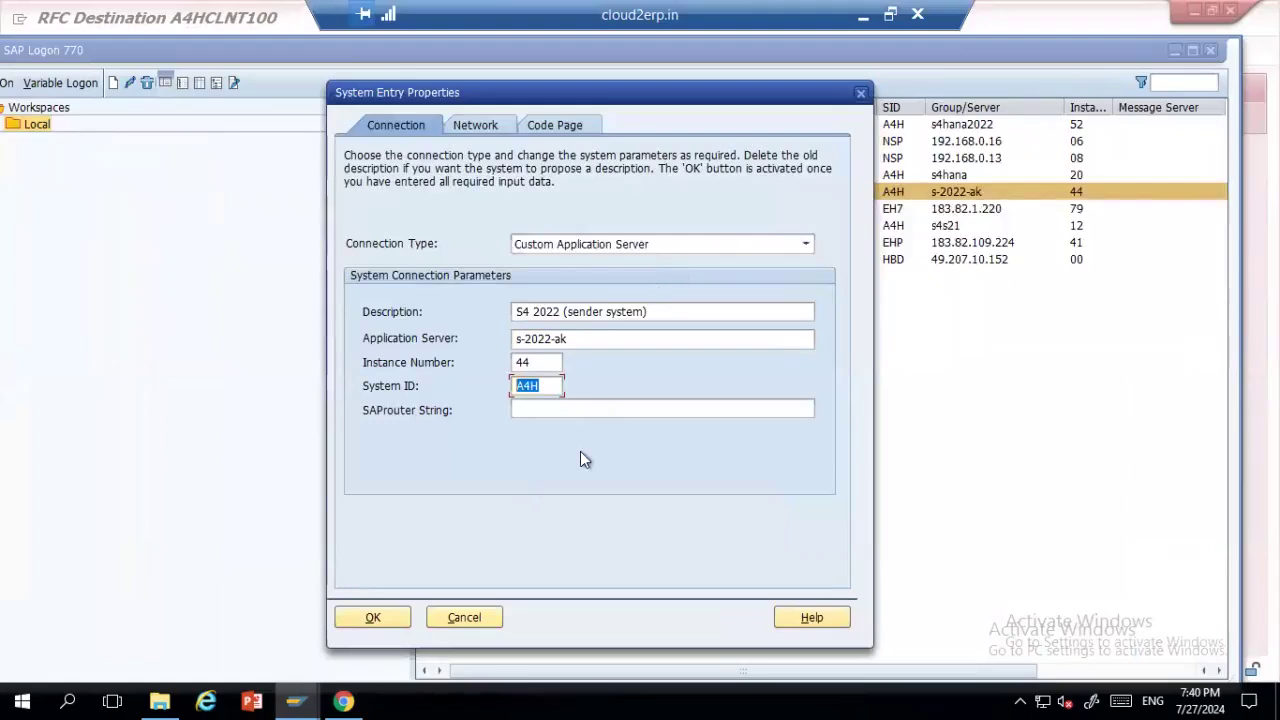
pyautogui.click(472, 614)
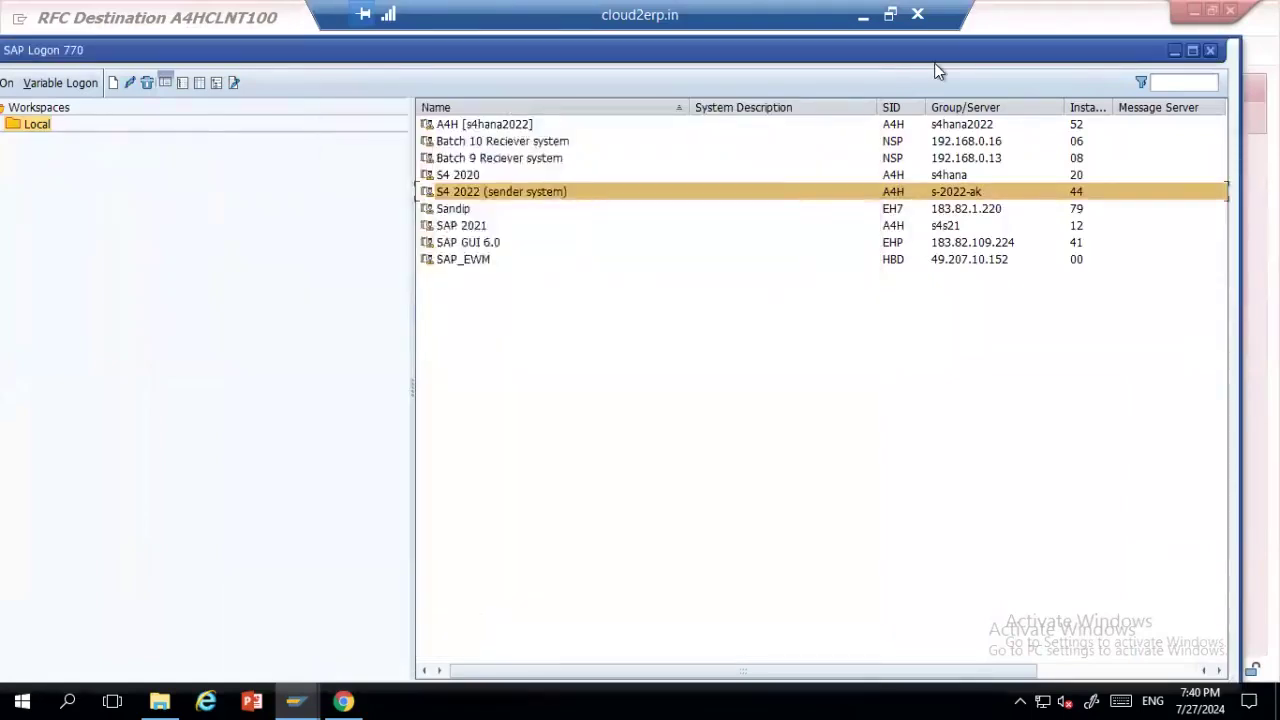
pyautogui.click(1175, 50)
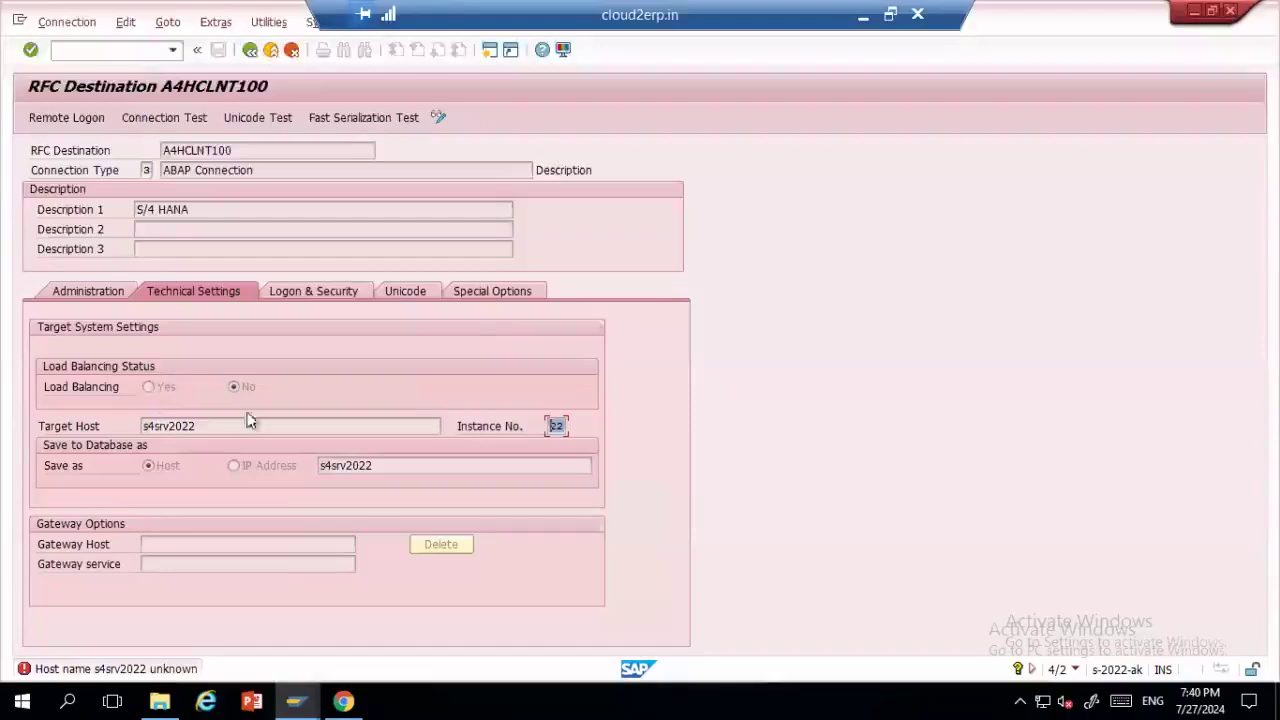
# - Review the target host in the technical settings and the password status in the Logon & Security settings of A4HCLNT100
pyautogui.doubleClick(245, 426)
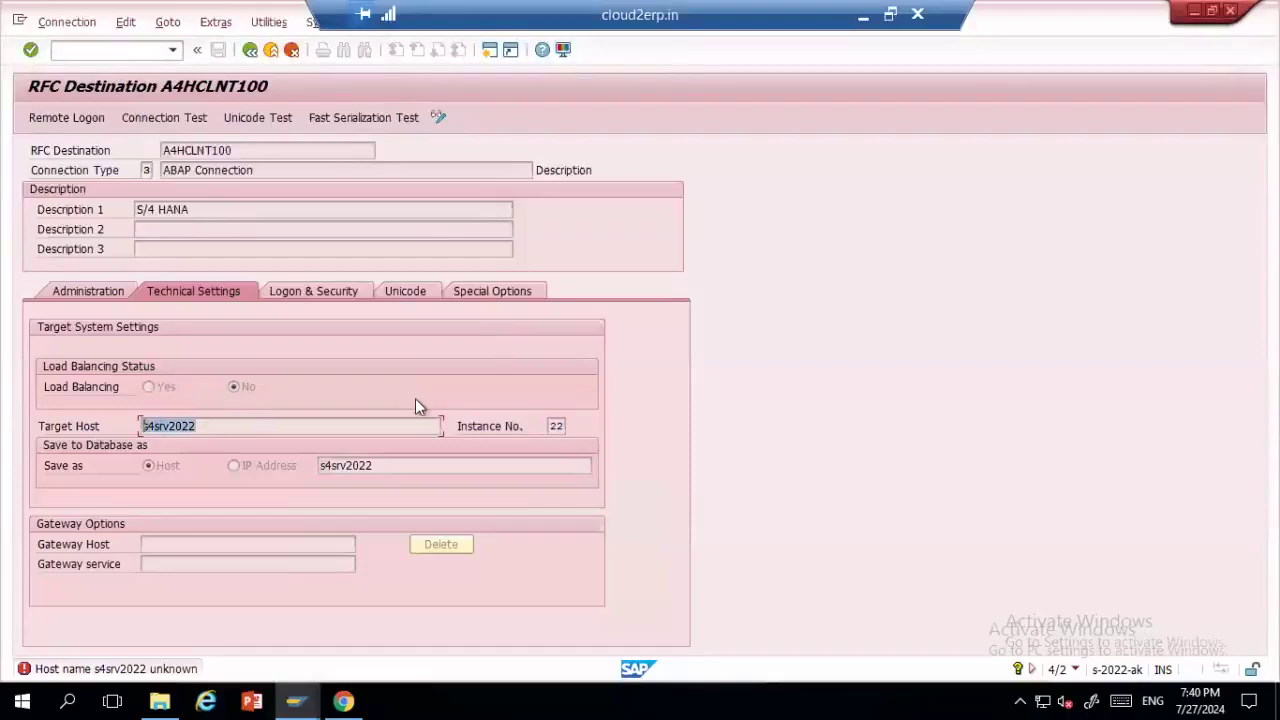
pyautogui.click(217, 420)
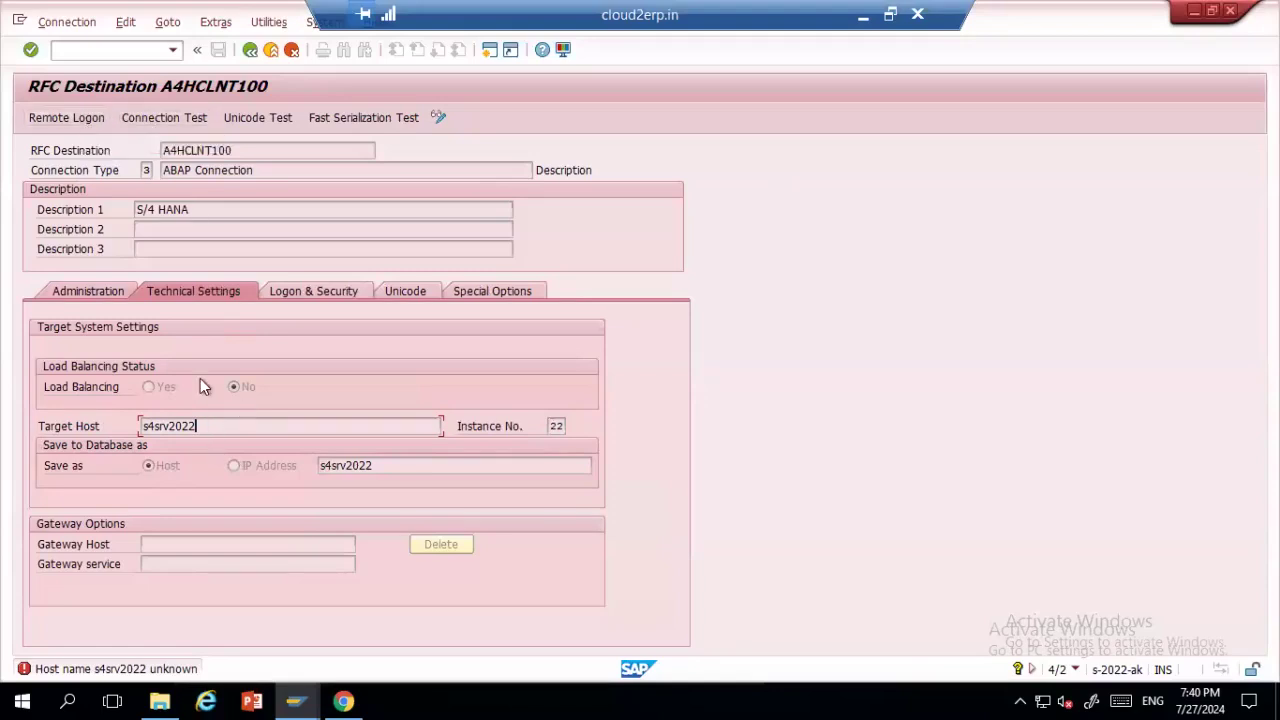
pyautogui.click(314, 293)
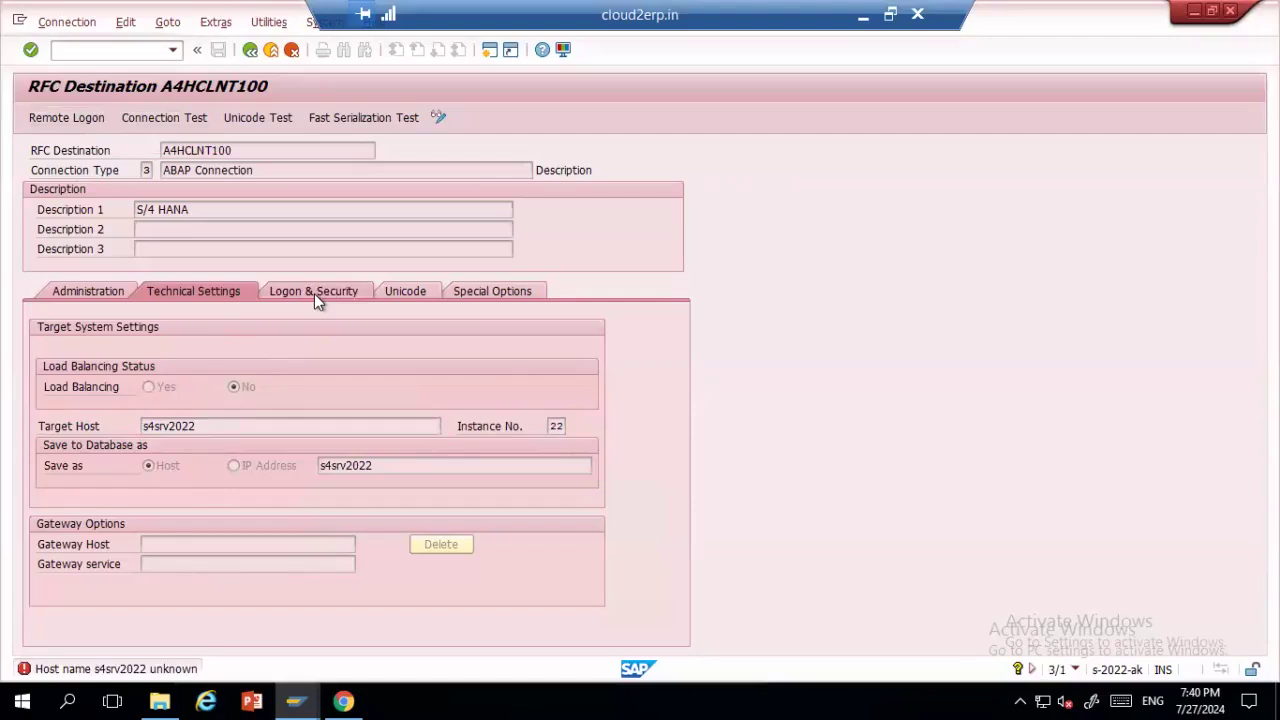
pyautogui.click(210, 426)
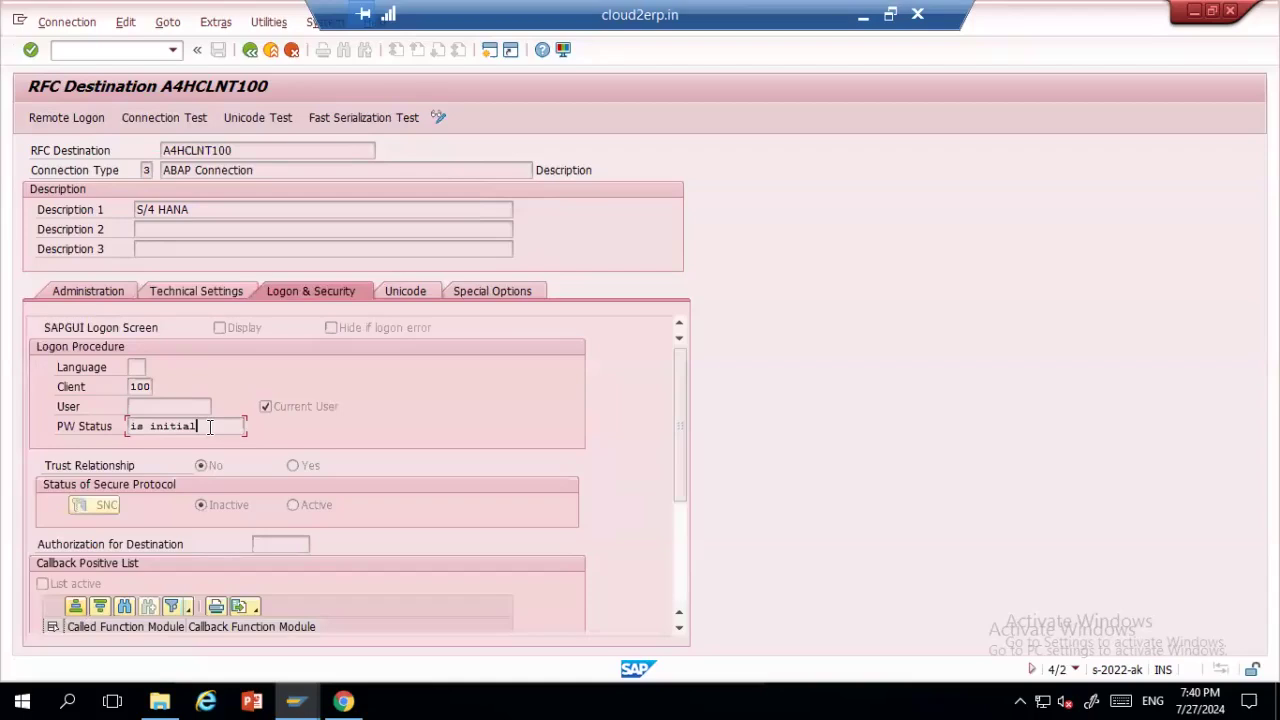
# - Run the connection test for RFC destination A4HCLNT100 and return to the Create RFC Connections activity in the IMG
pyautogui.click(192, 127)
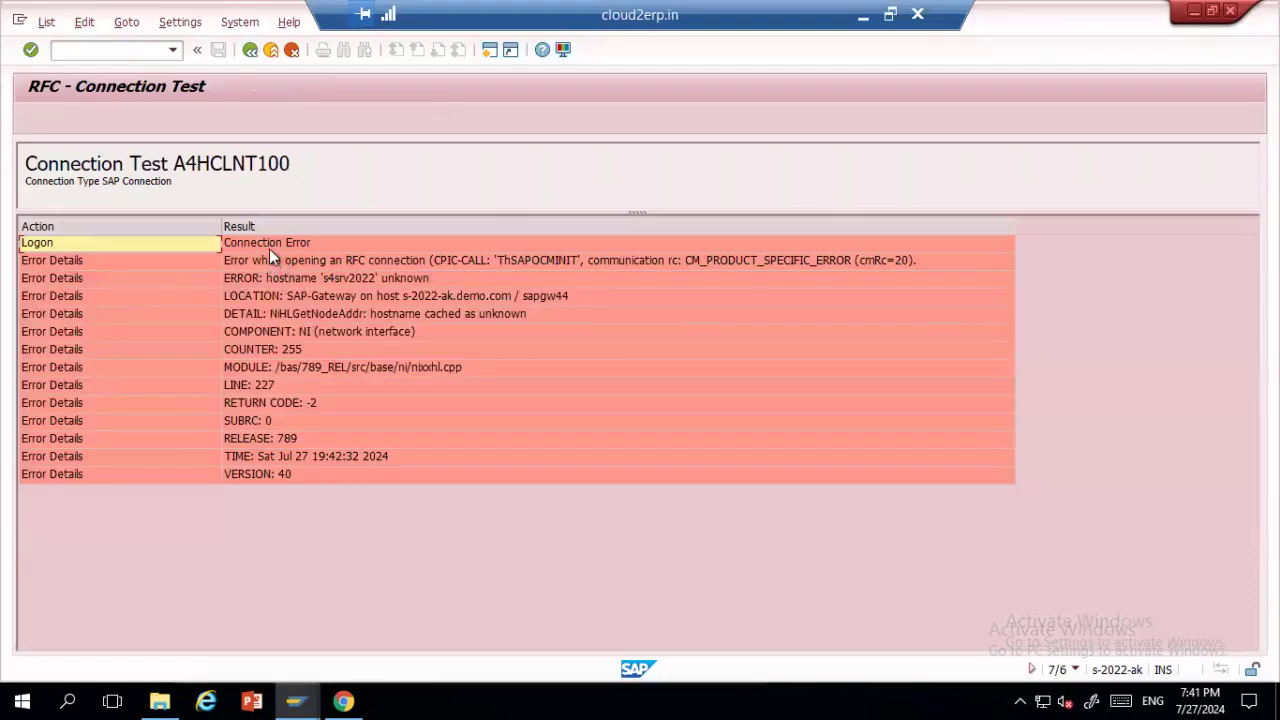
pyautogui.click(250, 50)
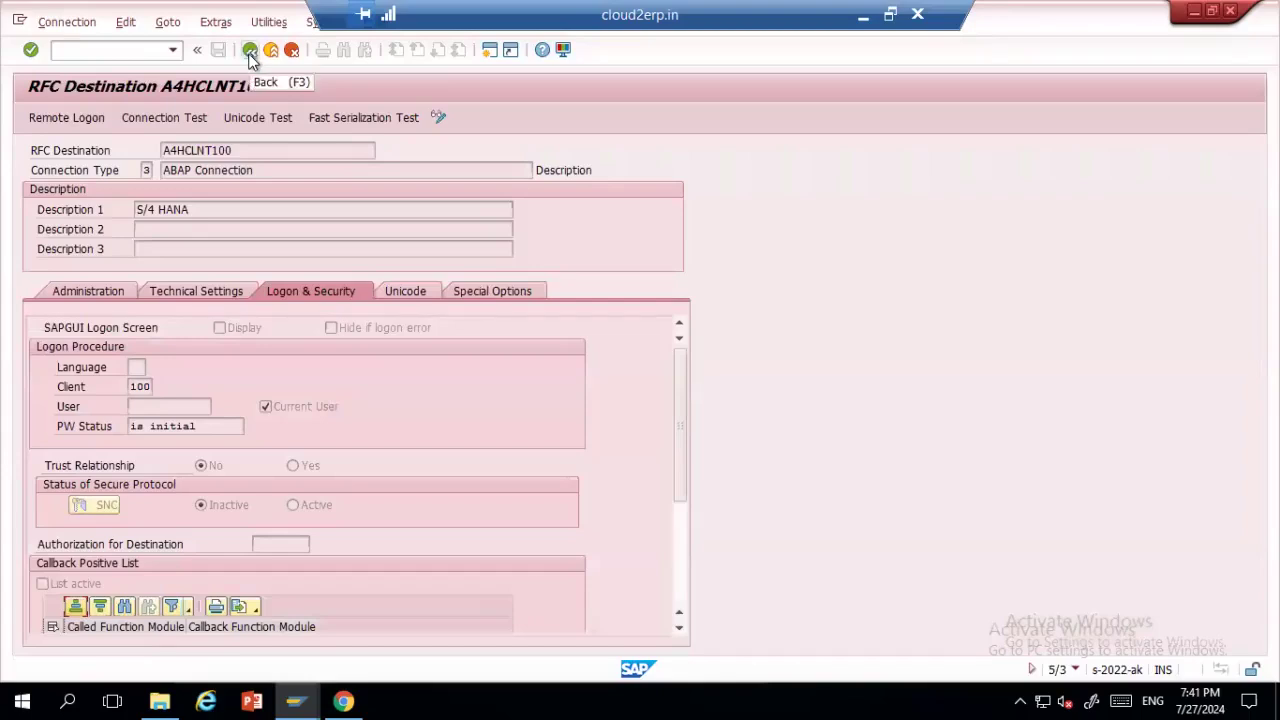
pyautogui.click(250, 52)
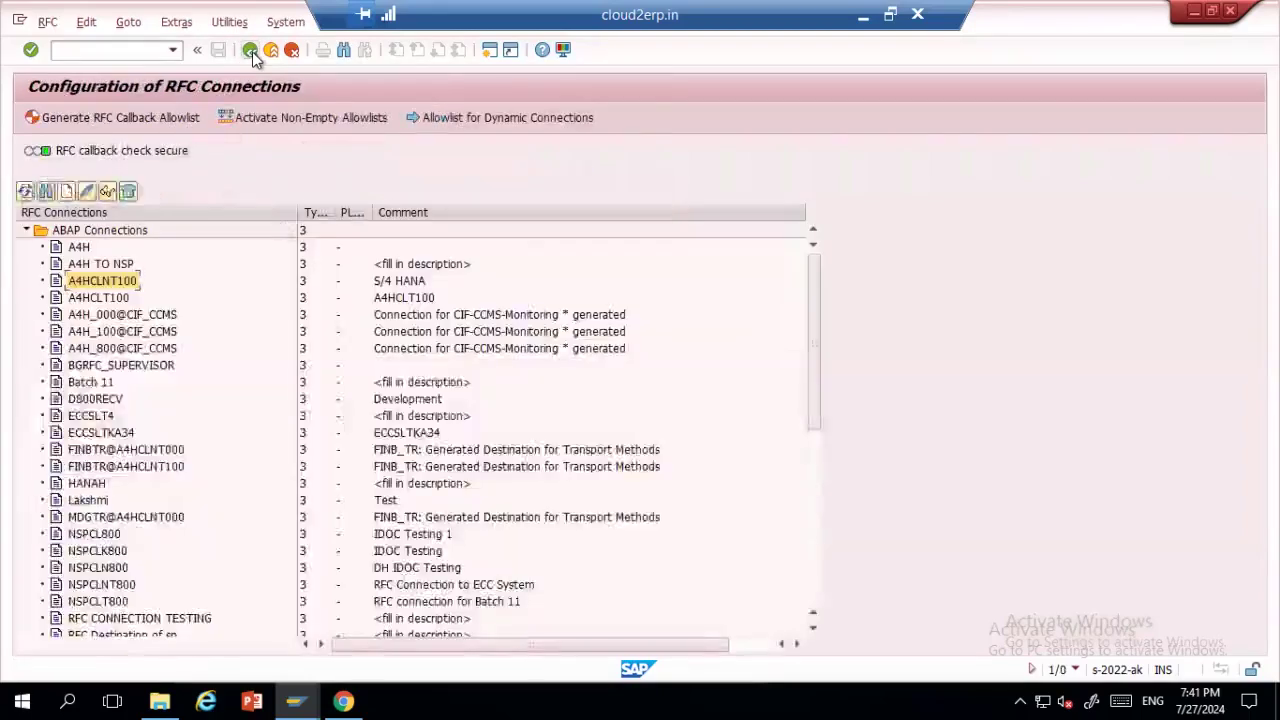
pyautogui.click(251, 51)
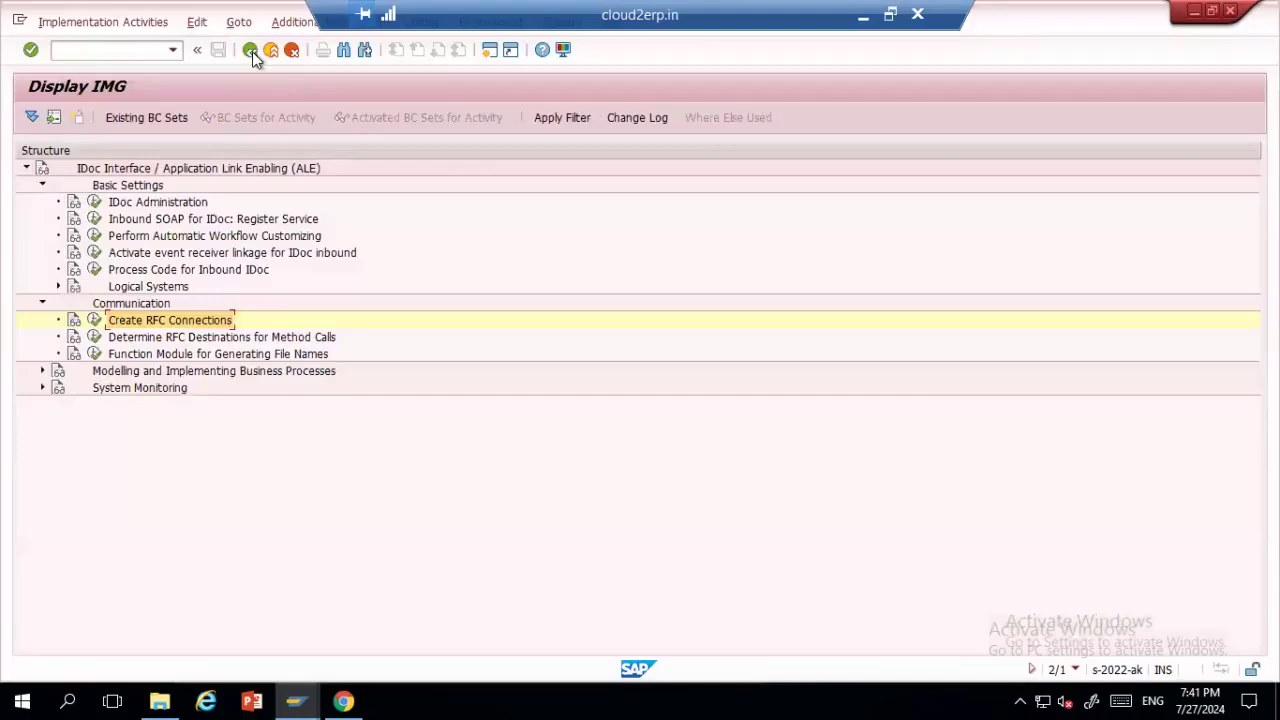
pyautogui.click(160, 288)
pyautogui.click(176, 322)
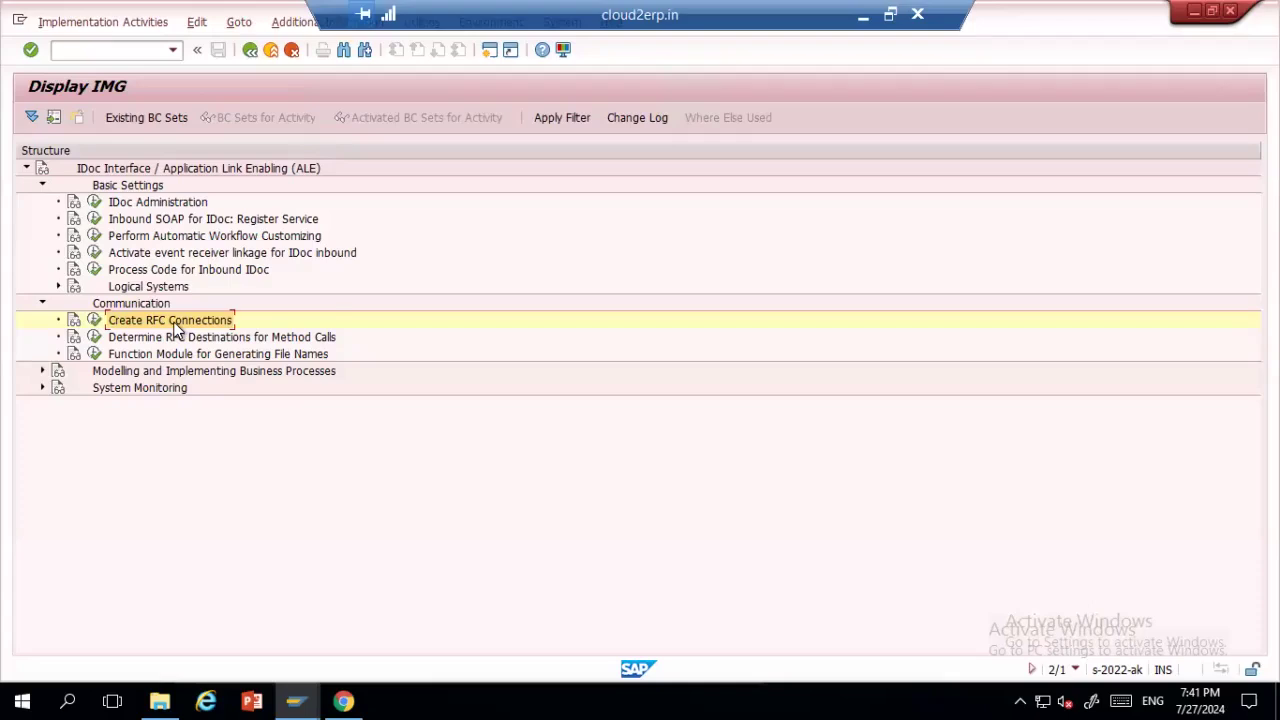
# - Open Ports in IDoc processing with transaction WE21 and review the port types from Transactional RFC to XML HTTP
pyautogui.click(127, 54)
pyautogui.write('/nwe21')
pyautogui.press('Return')
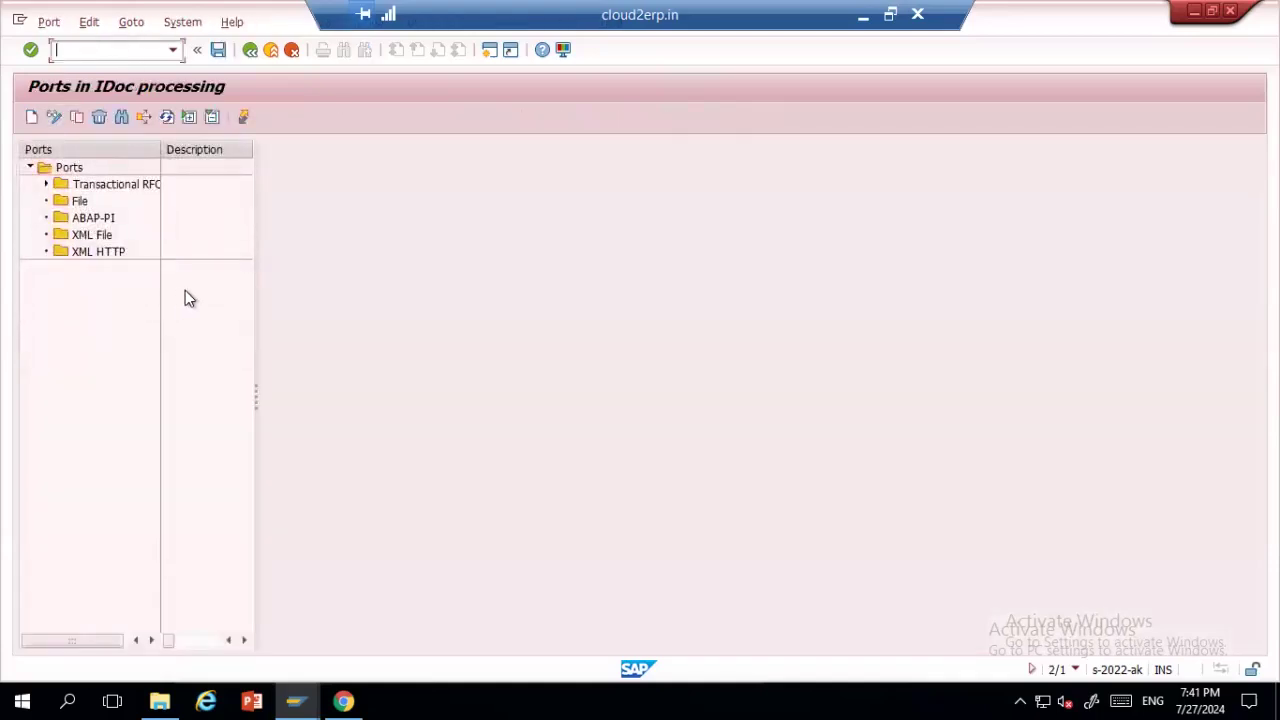
pyautogui.click(92, 186)
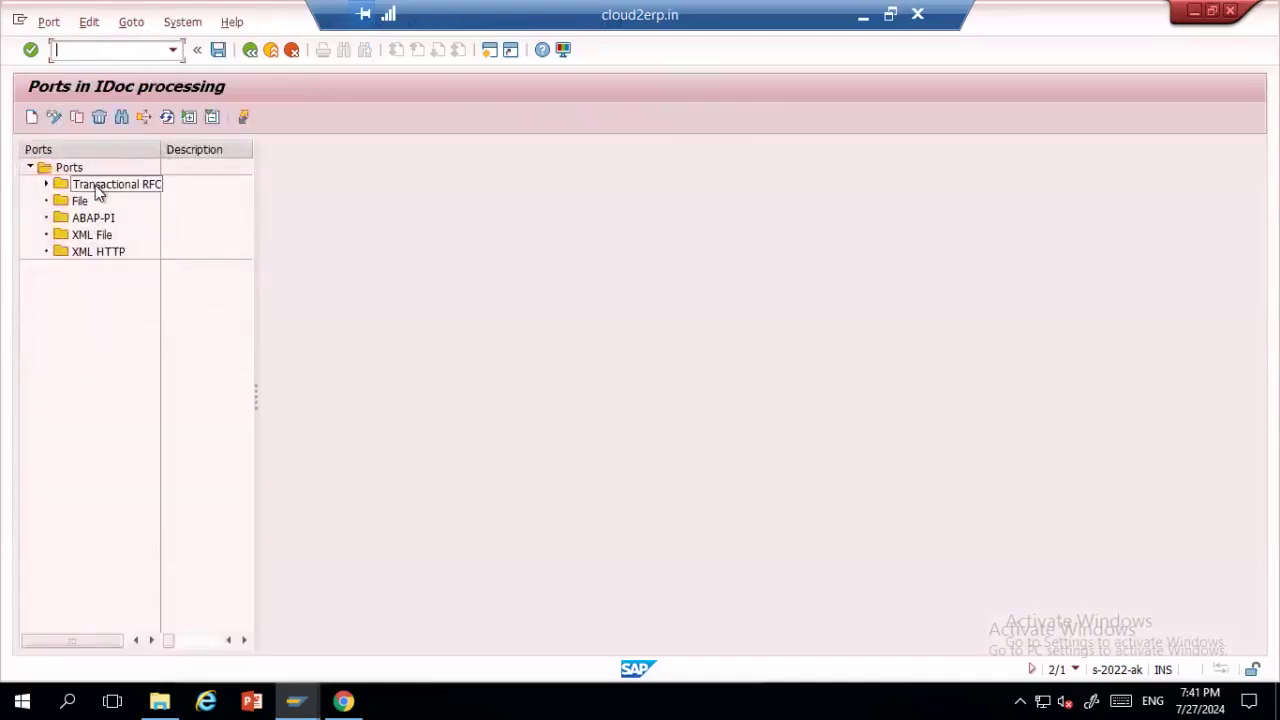
pyautogui.click(99, 258)
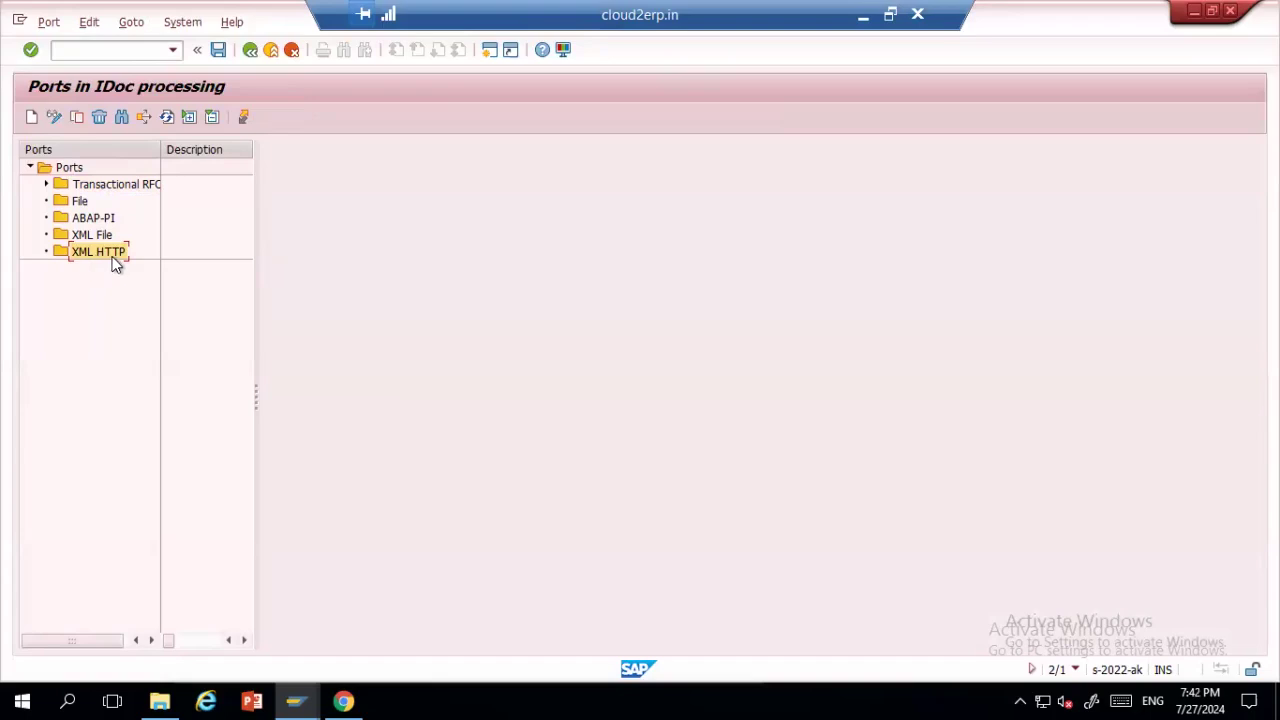
pyautogui.click(101, 187)
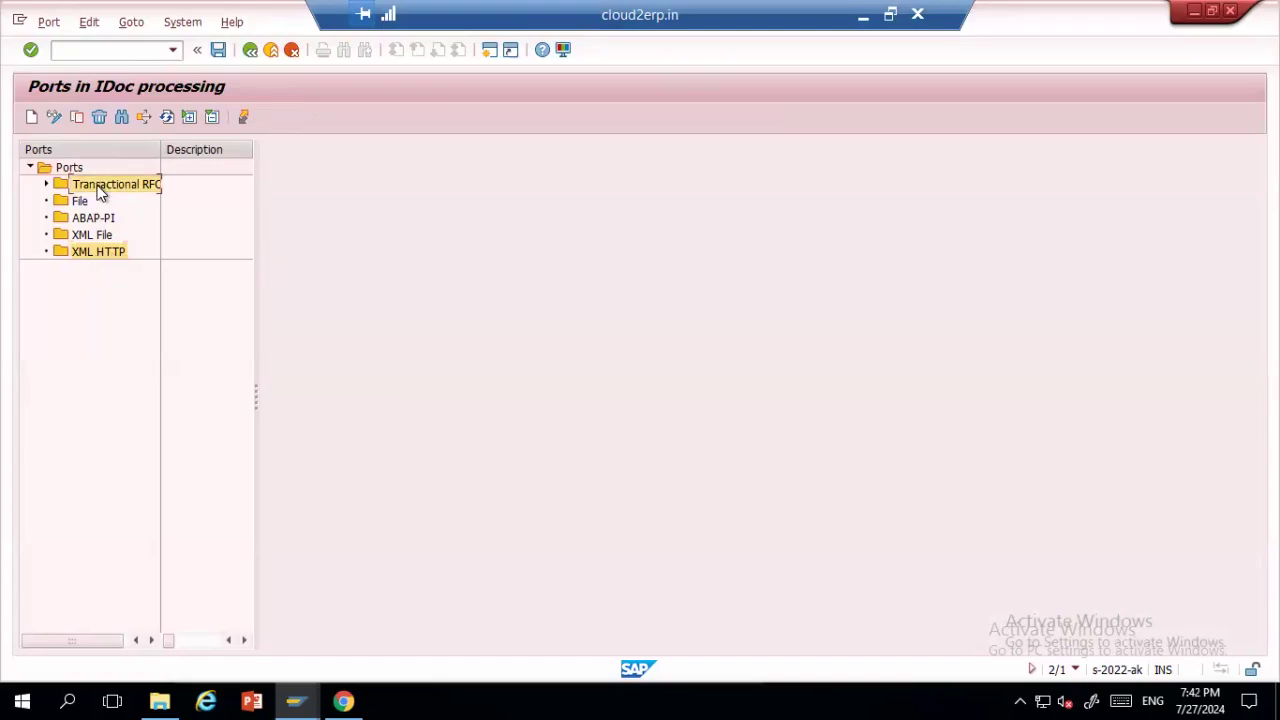
# - Expand Transactional RFC, try creating a port with a generated name, review its port number and RFC destination fields, and cancel
pyautogui.click(45, 184)
pyautogui.click(31, 117)
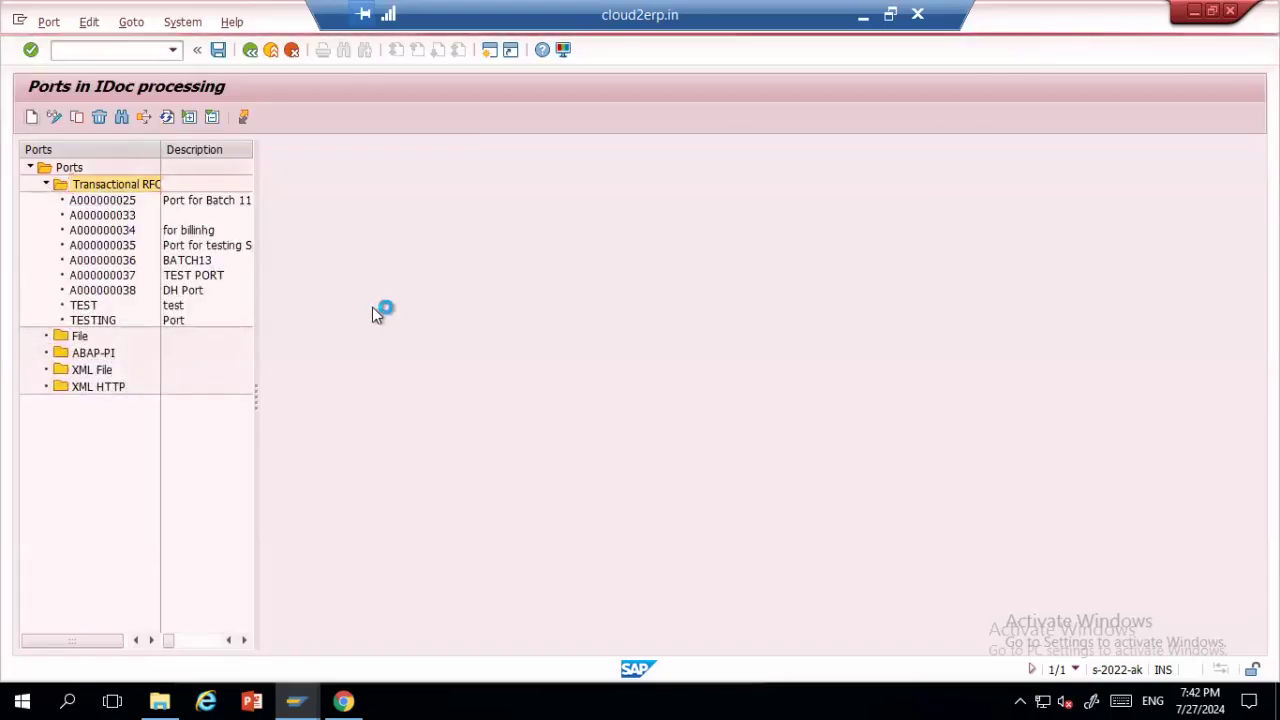
pyautogui.click(240, 299)
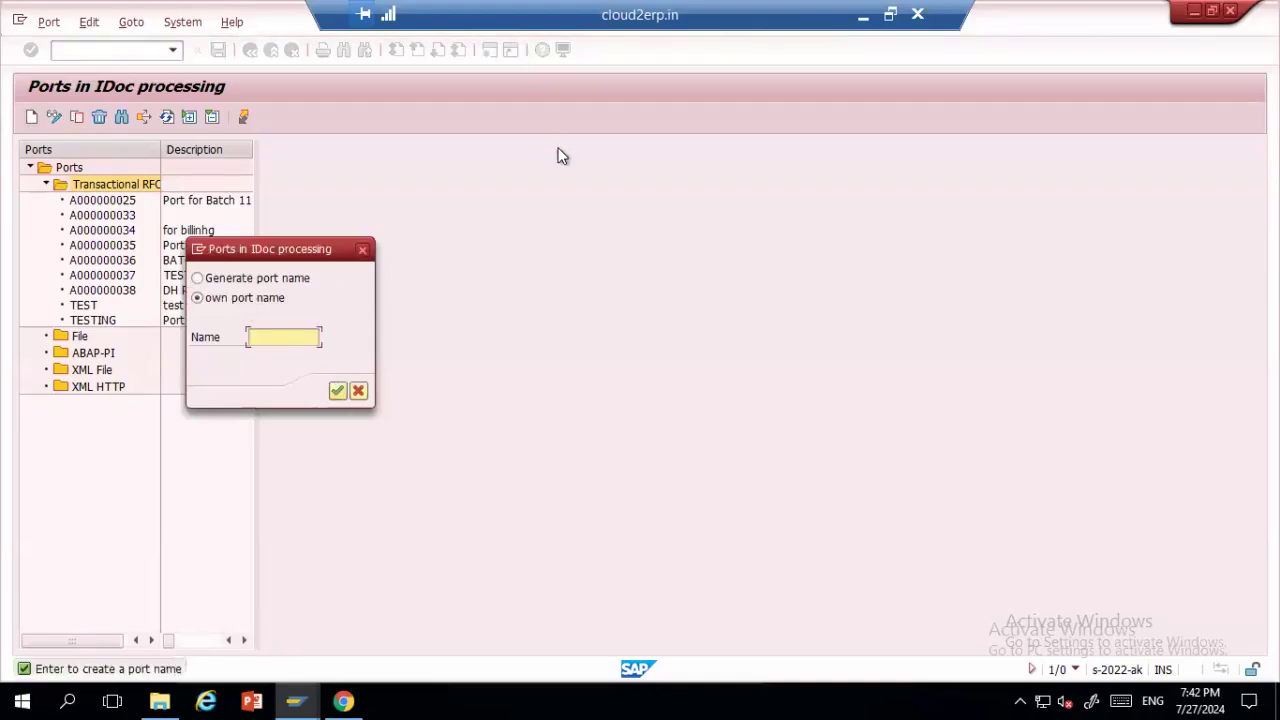
pyautogui.click(229, 289)
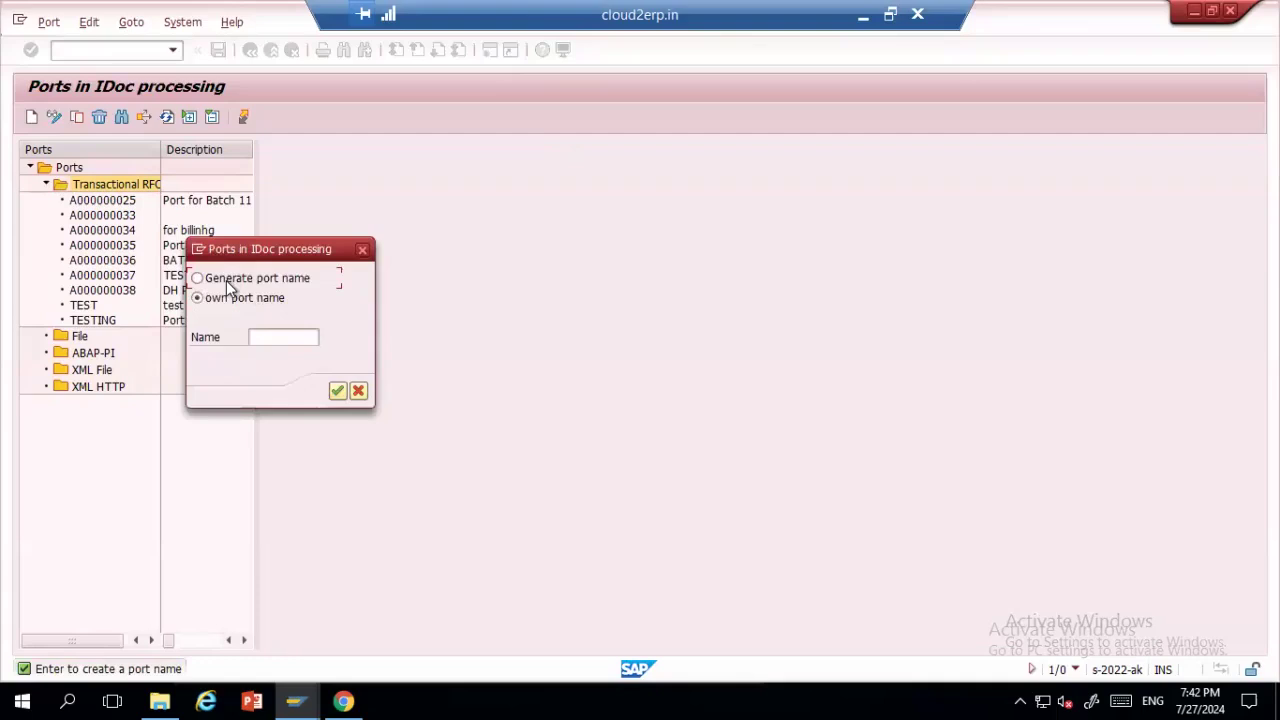
pyautogui.click(337, 390)
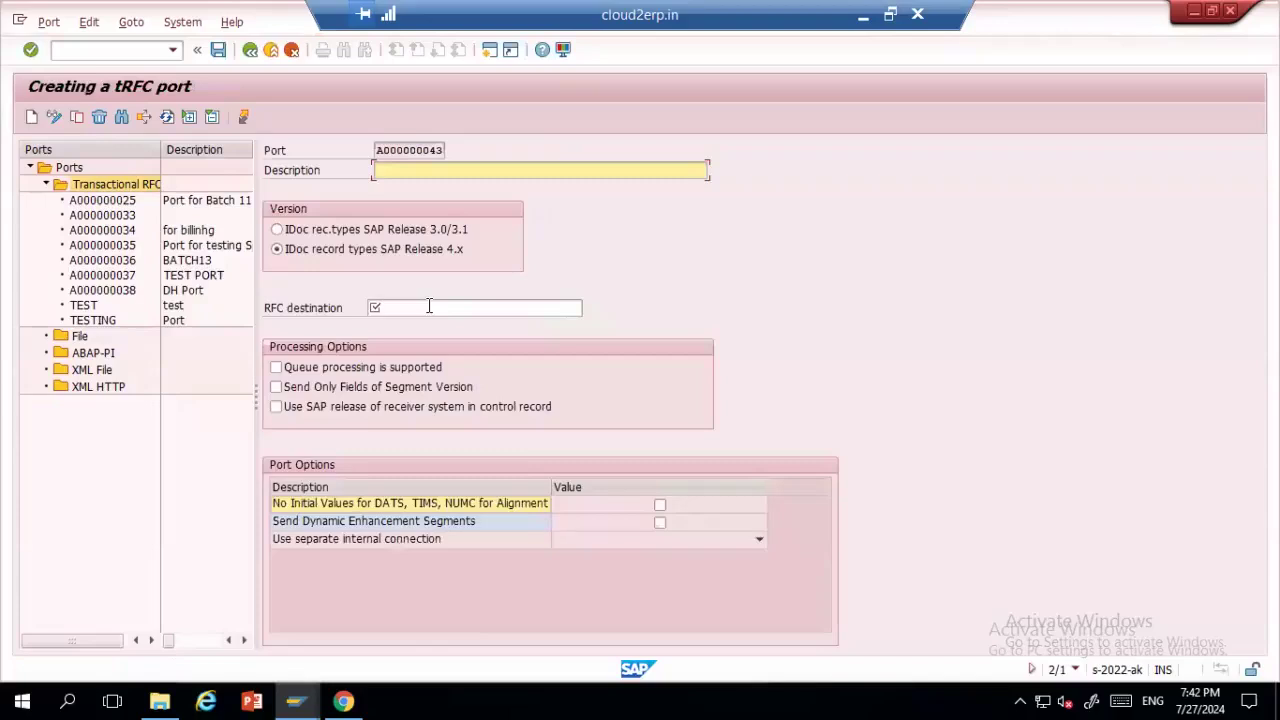
pyautogui.click(429, 306)
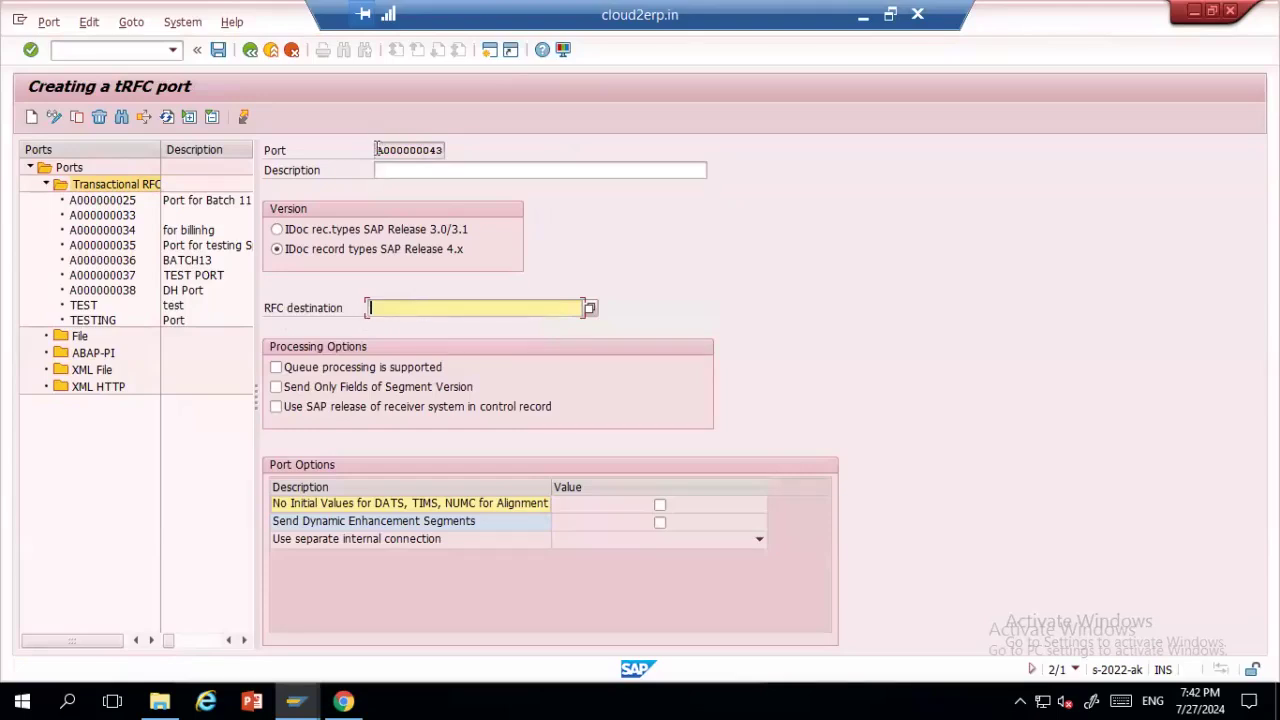
pyautogui.moveTo(374, 150); pyautogui.dragTo(445, 150)
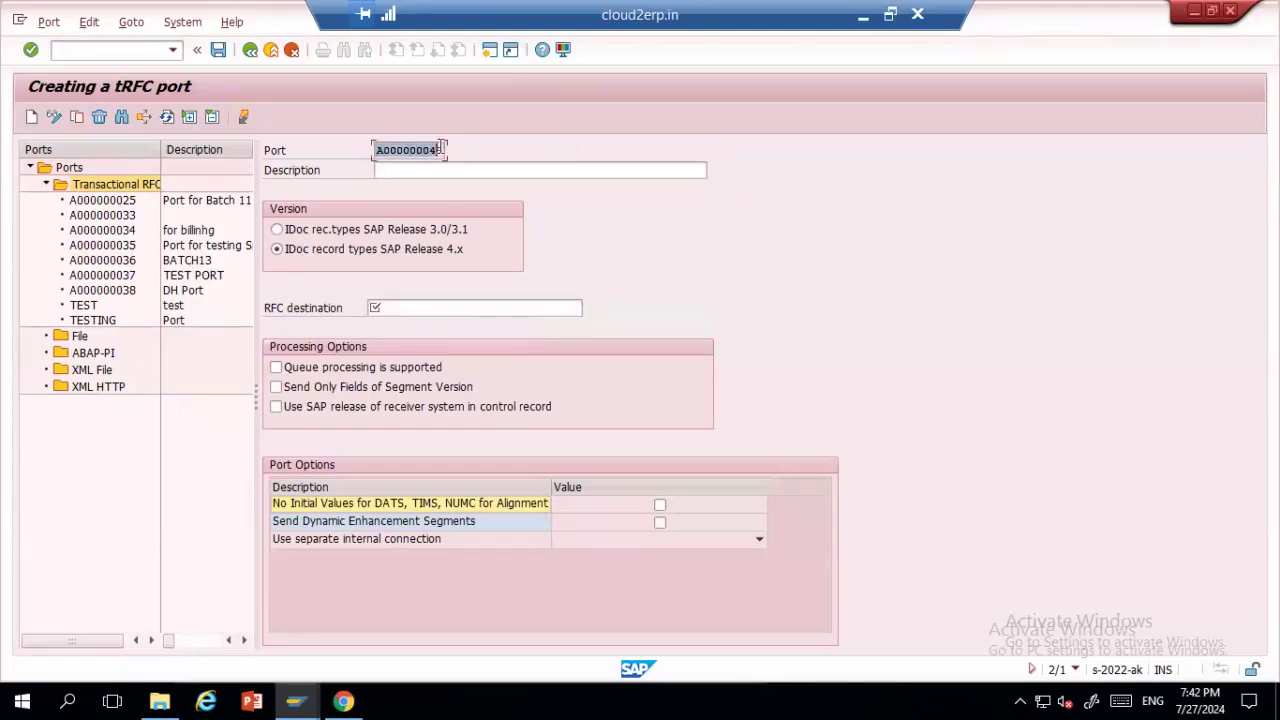
pyautogui.click(444, 302)
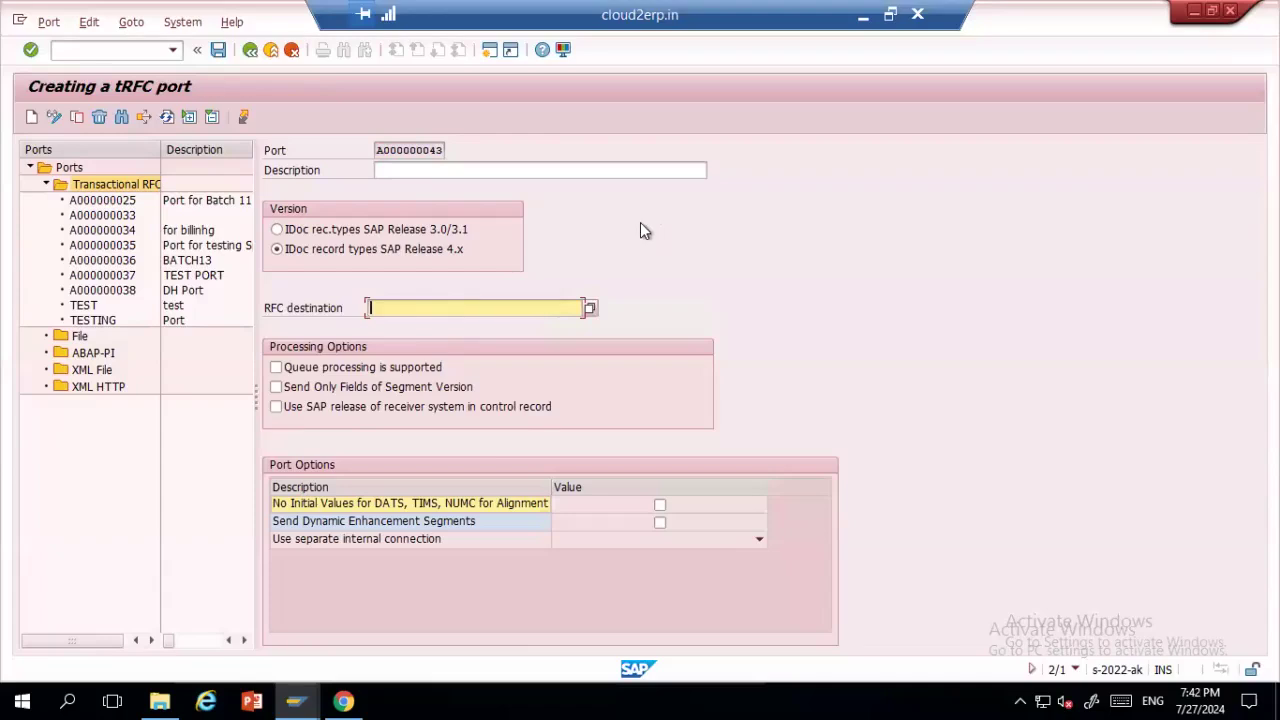
pyautogui.click(291, 49)
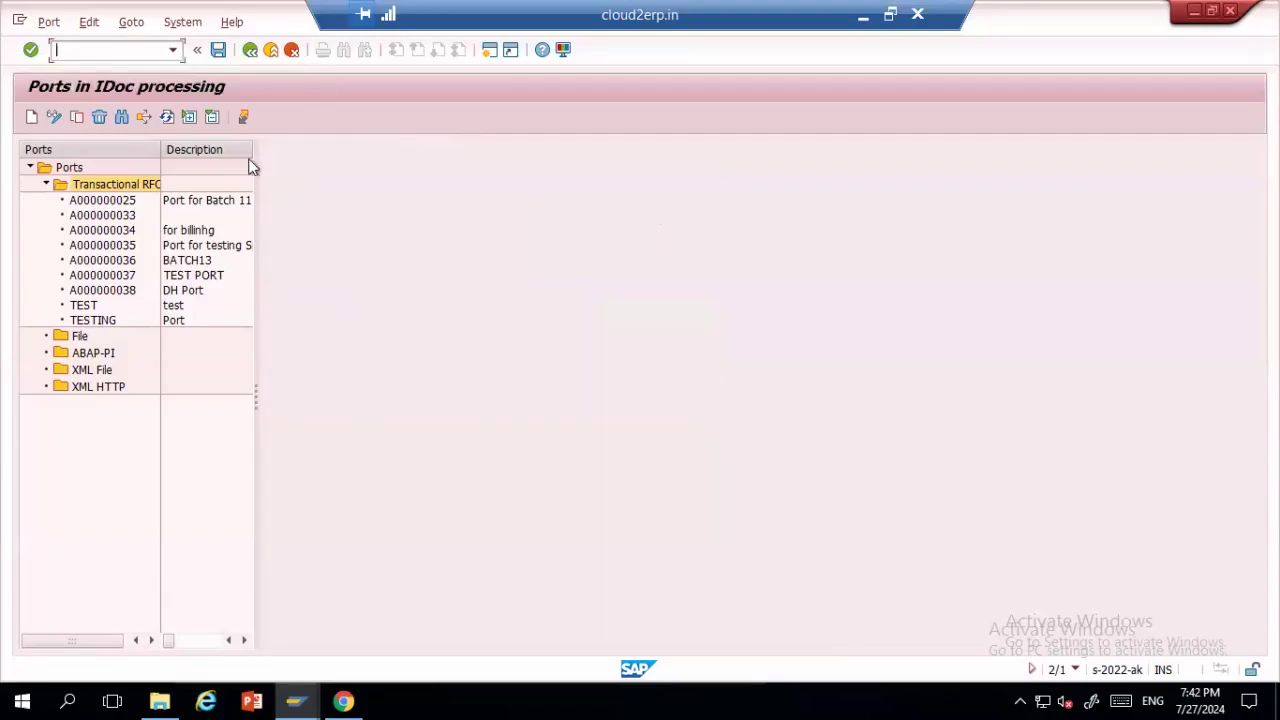
# - Exit to SAP Easy Access and open Partner profiles with transaction WE20
pyautogui.click(271, 49)
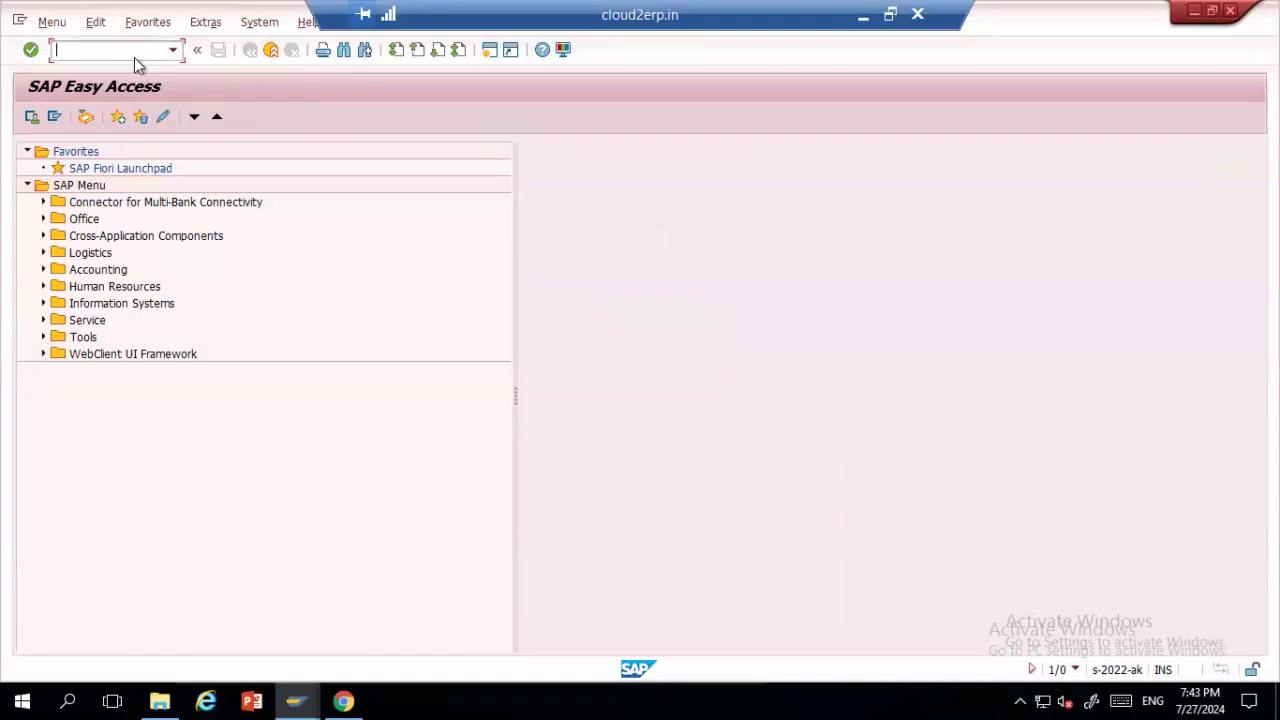
pyautogui.write('we20')
pyautogui.press('Return')
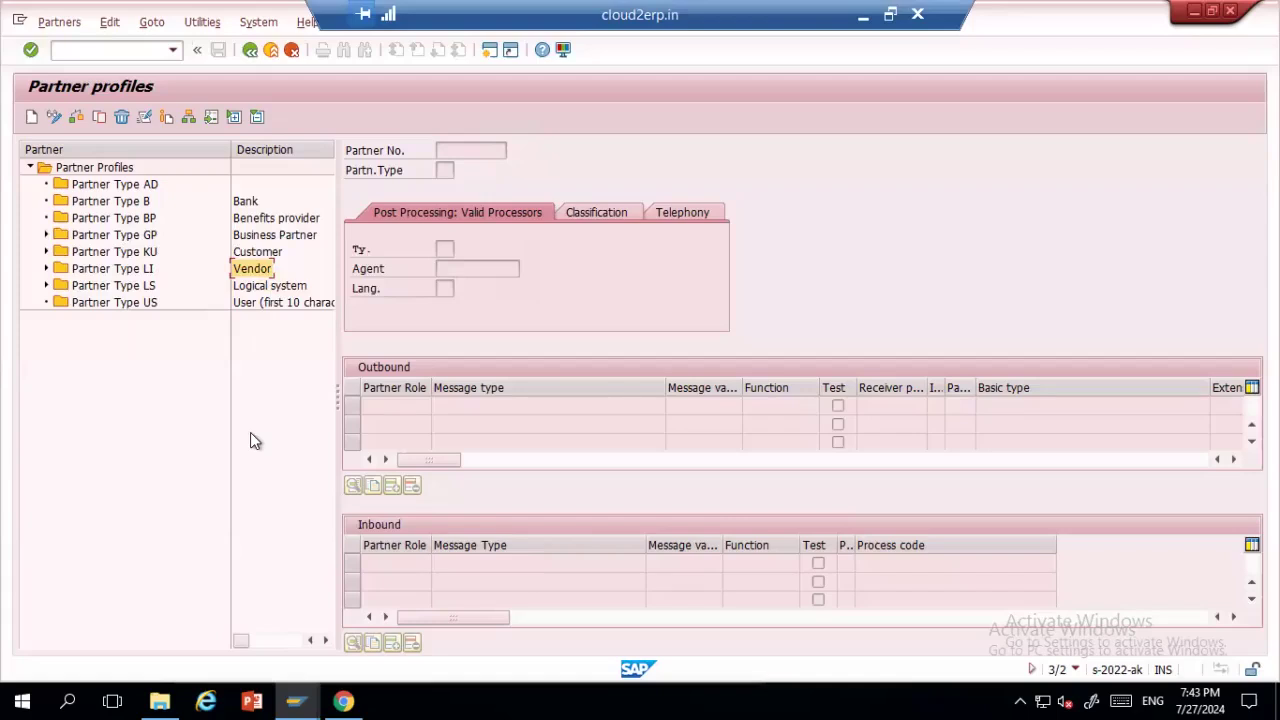
# - Review the Vendor and Logical system partner types, expand Partner Type LS, and open the profile of A4HCLNT100
pyautogui.click(278, 287)
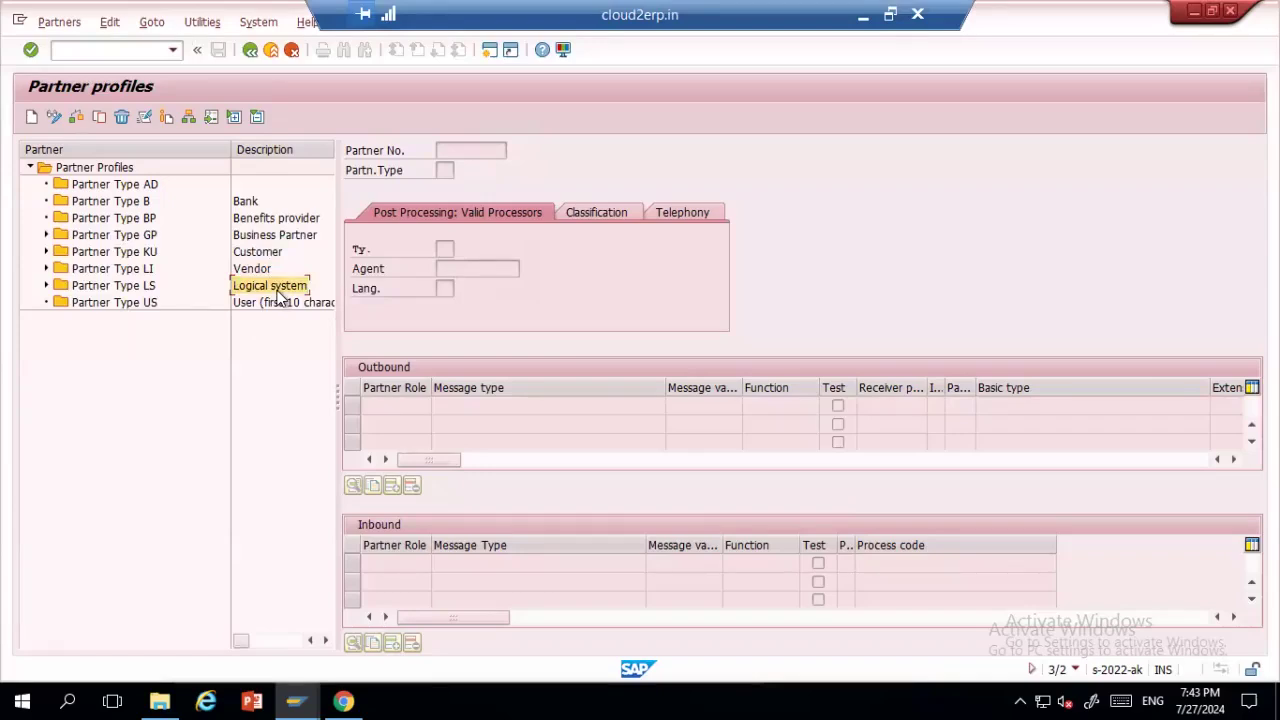
pyautogui.click(150, 270)
pyautogui.click(258, 270)
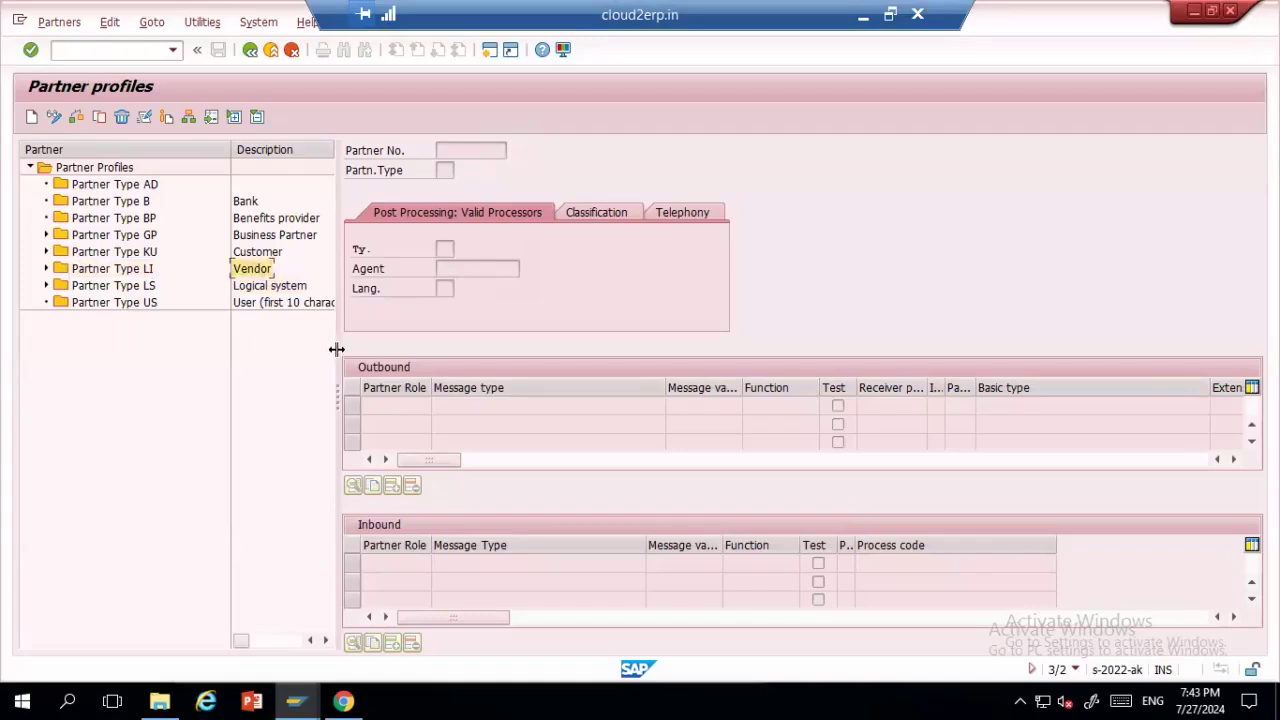
pyautogui.click(46, 286)
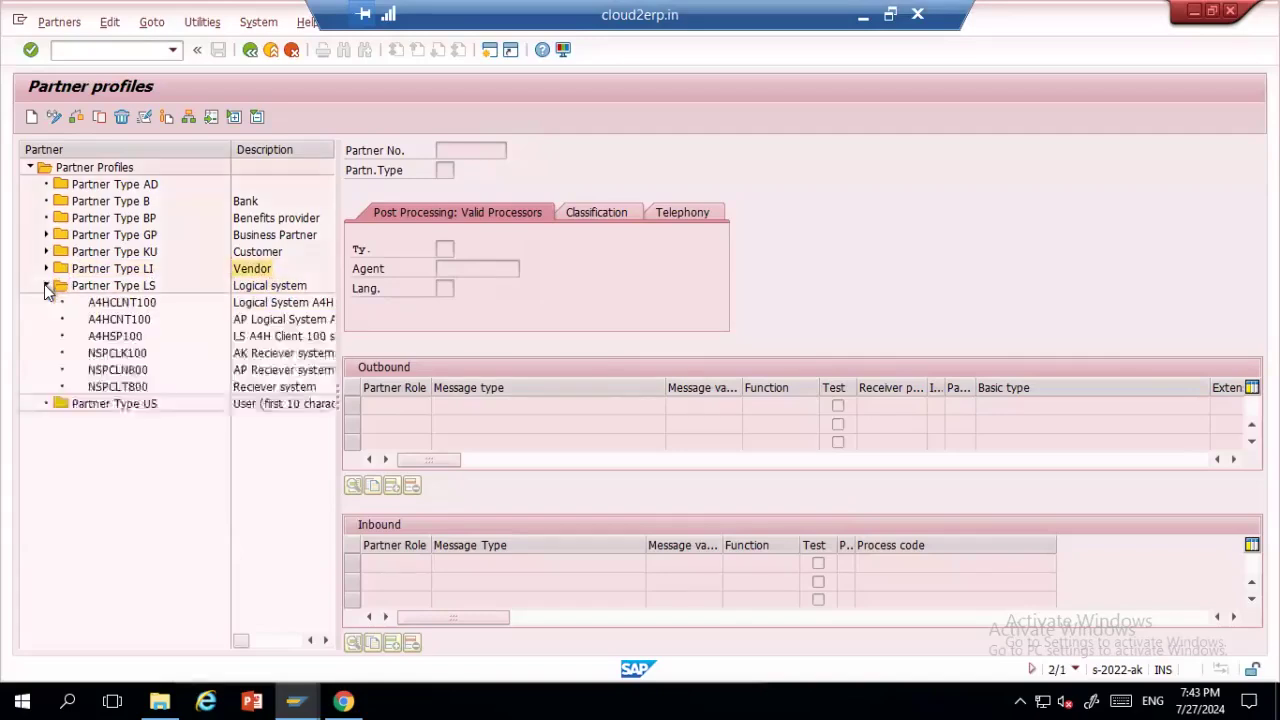
pyautogui.doubleClick(120, 303)
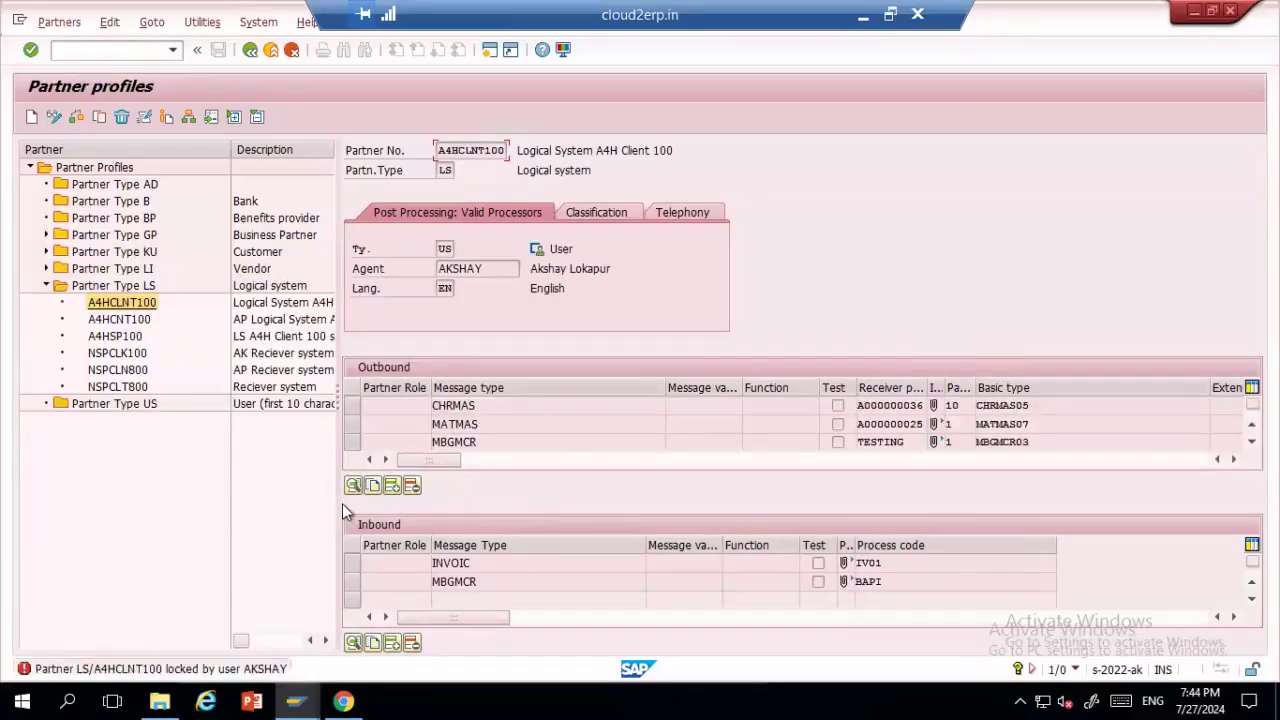
# - Switch to the other SAP session, close the MATMAS basic type list, and discard the unfinished outbound parameters entry for A4HCLNT100
pyautogui.hotkey('alt', 'Tab')
pyautogui.hotkey('alt', 'Tab')
pyautogui.hotkey('alt', 'Tab')
pyautogui.hotkey('alt', 'Tab')
pyautogui.hotkey('alt', 'Tab')
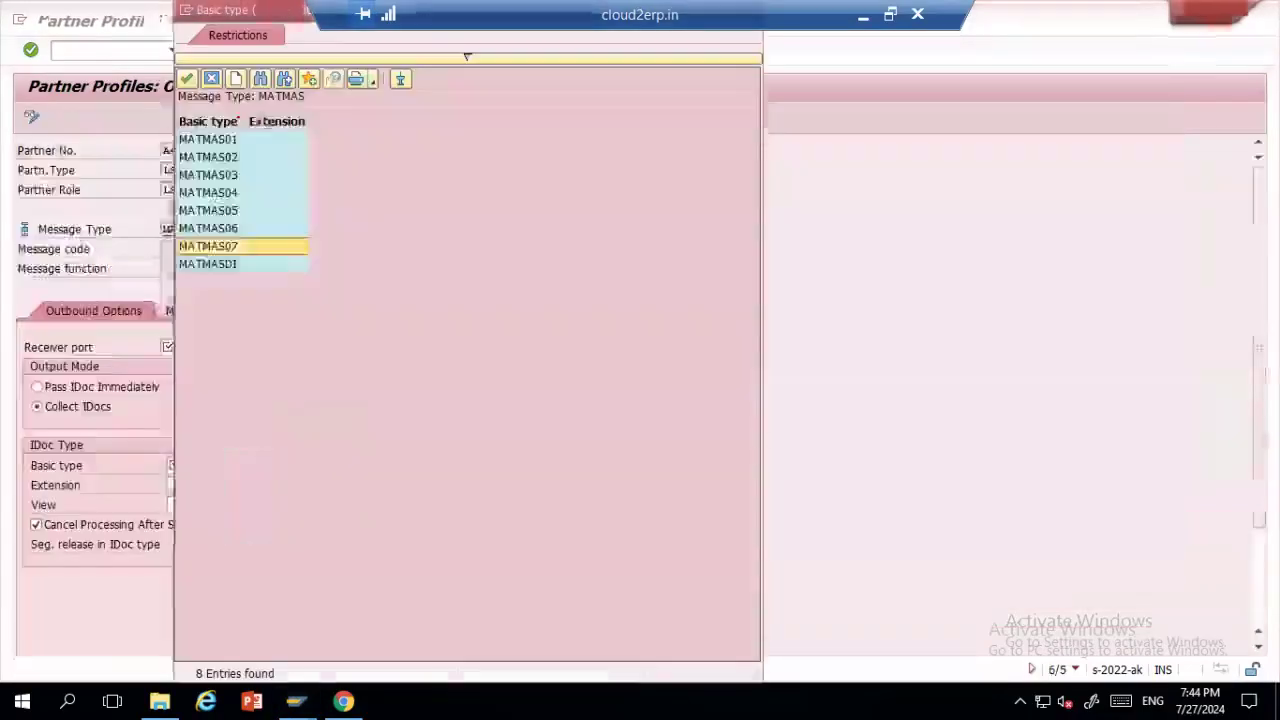
pyautogui.click(211, 79)
pyautogui.click(249, 52)
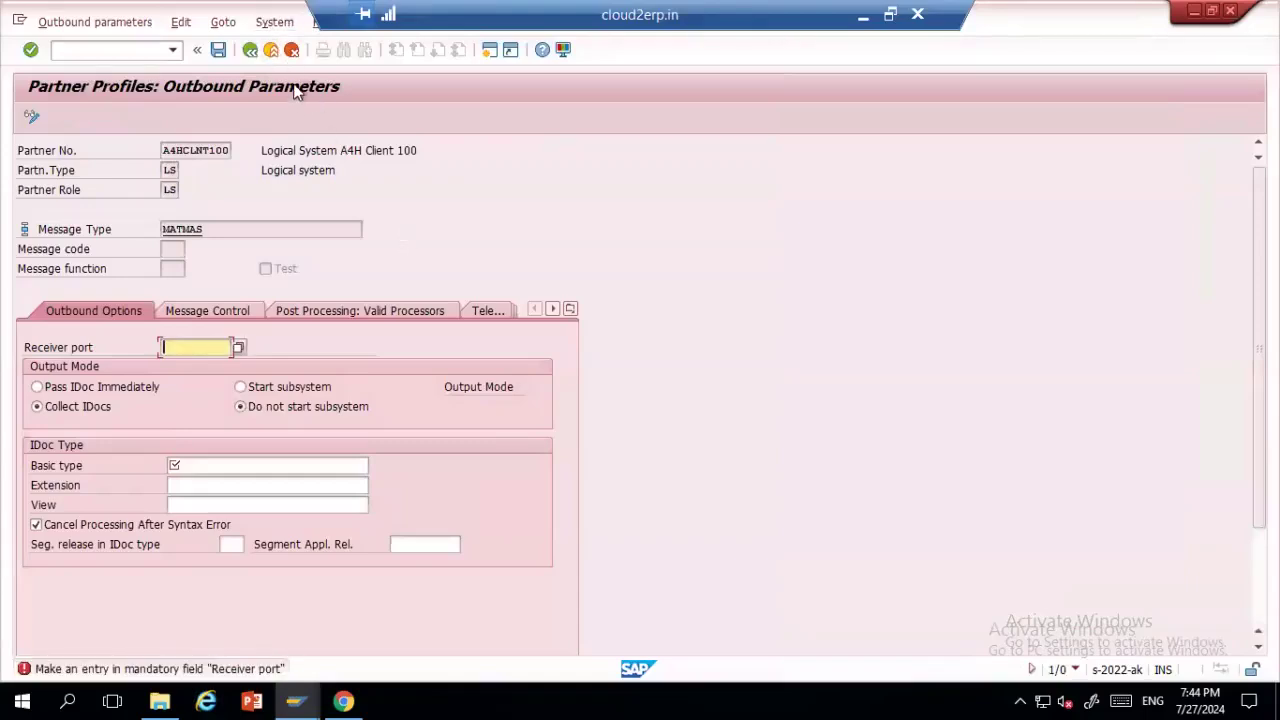
pyautogui.click(291, 49)
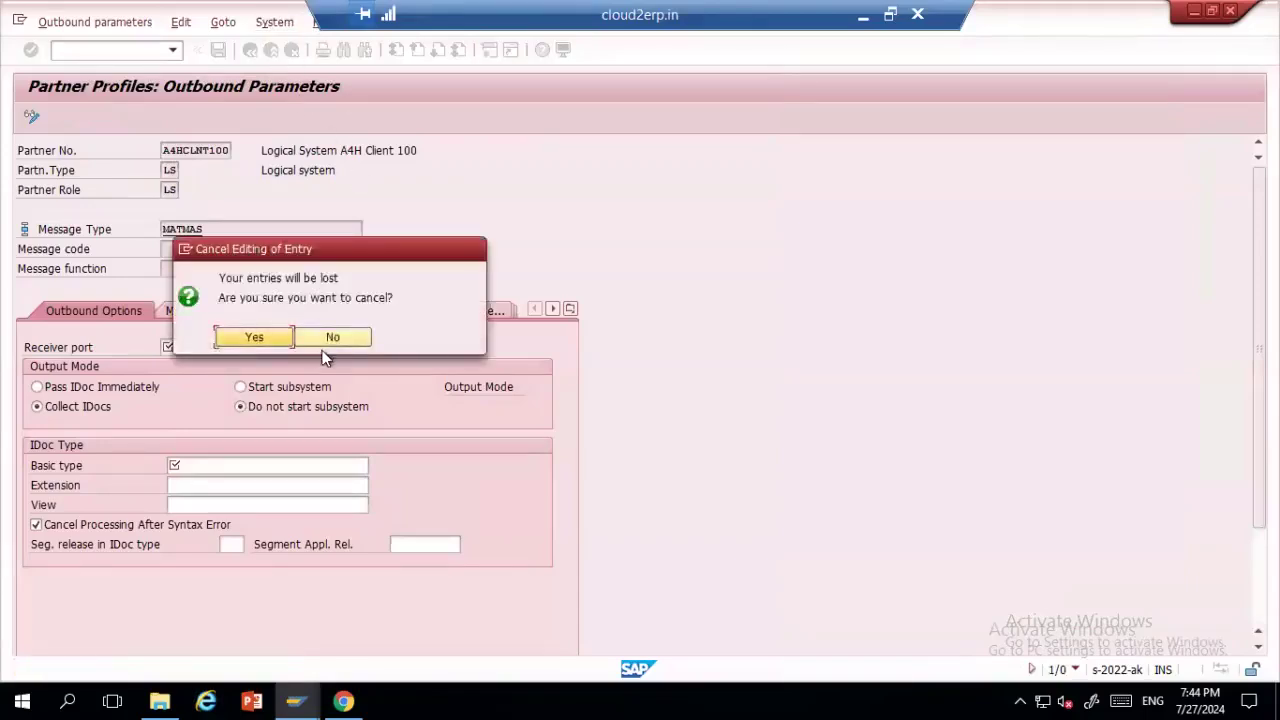
pyautogui.click(269, 336)
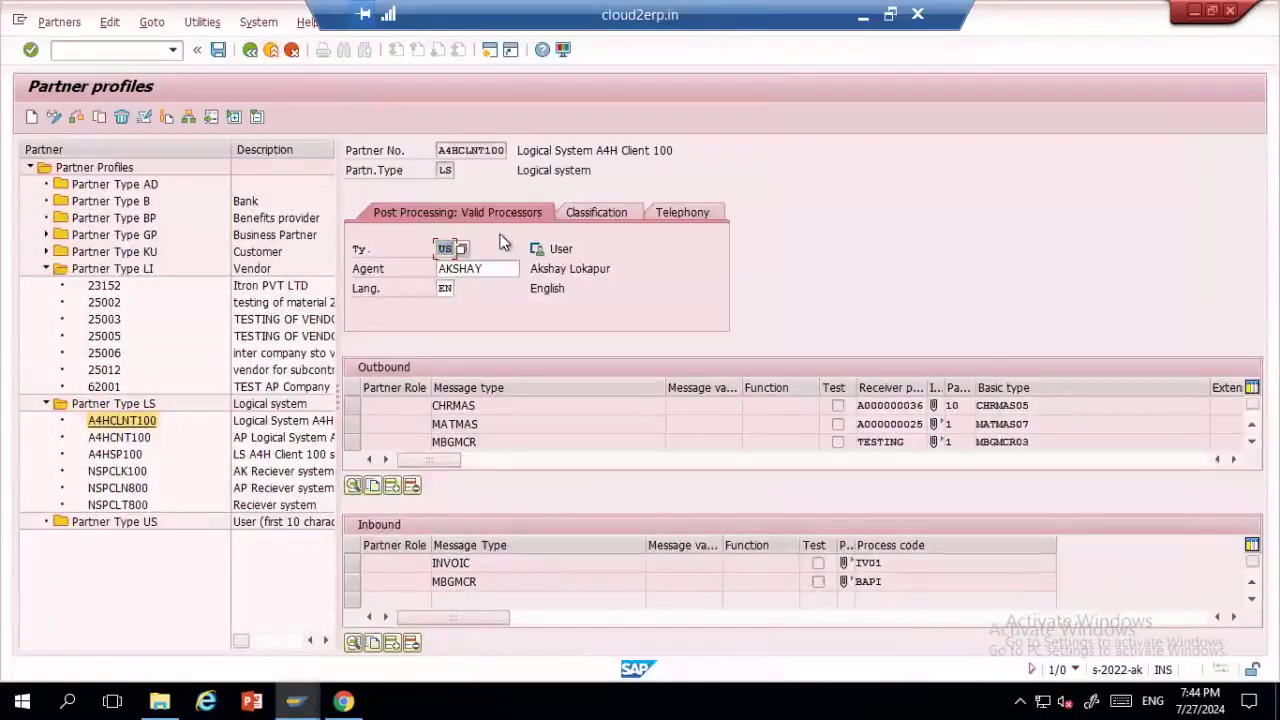
pyautogui.click(393, 485)
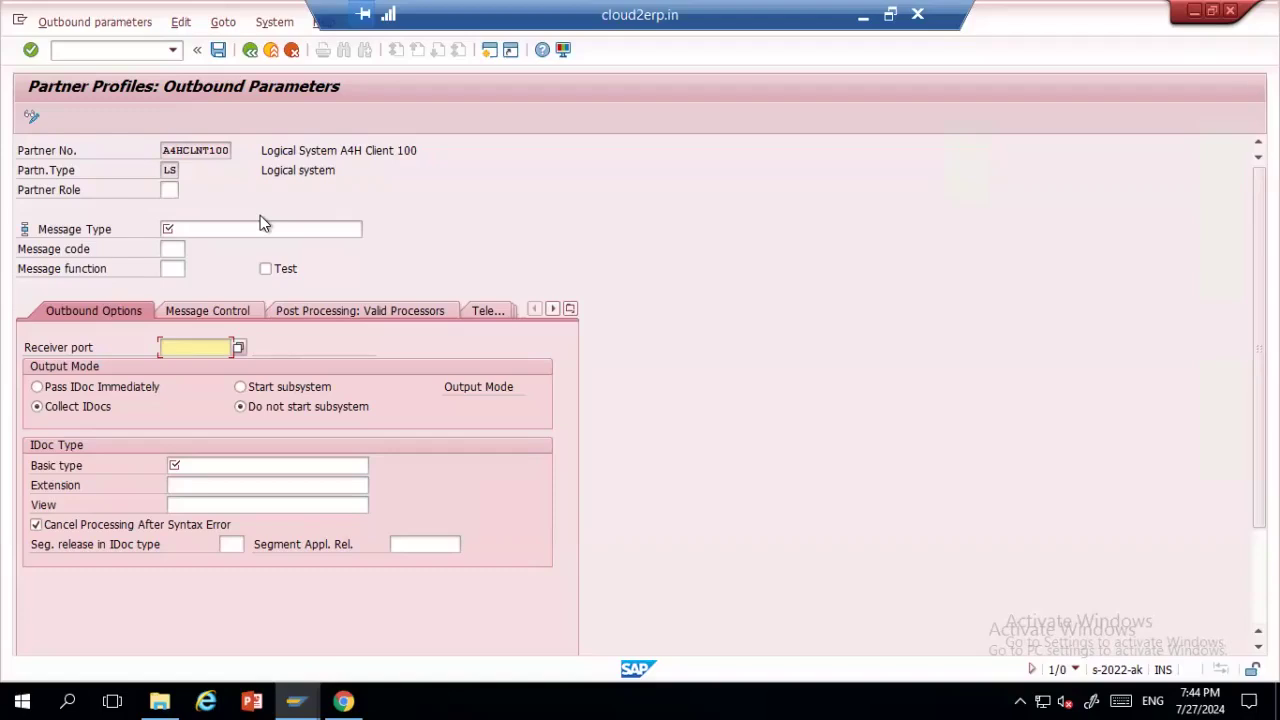
pyautogui.click(288, 52)
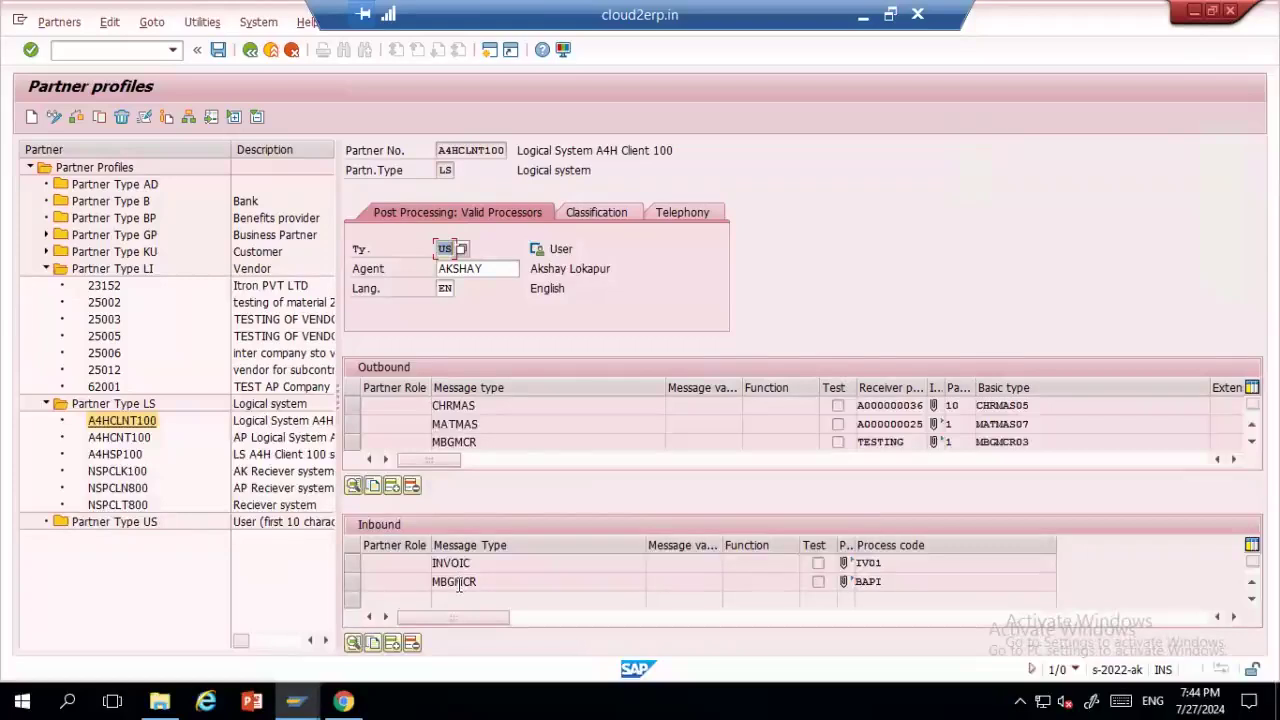
pyautogui.click(353, 424)
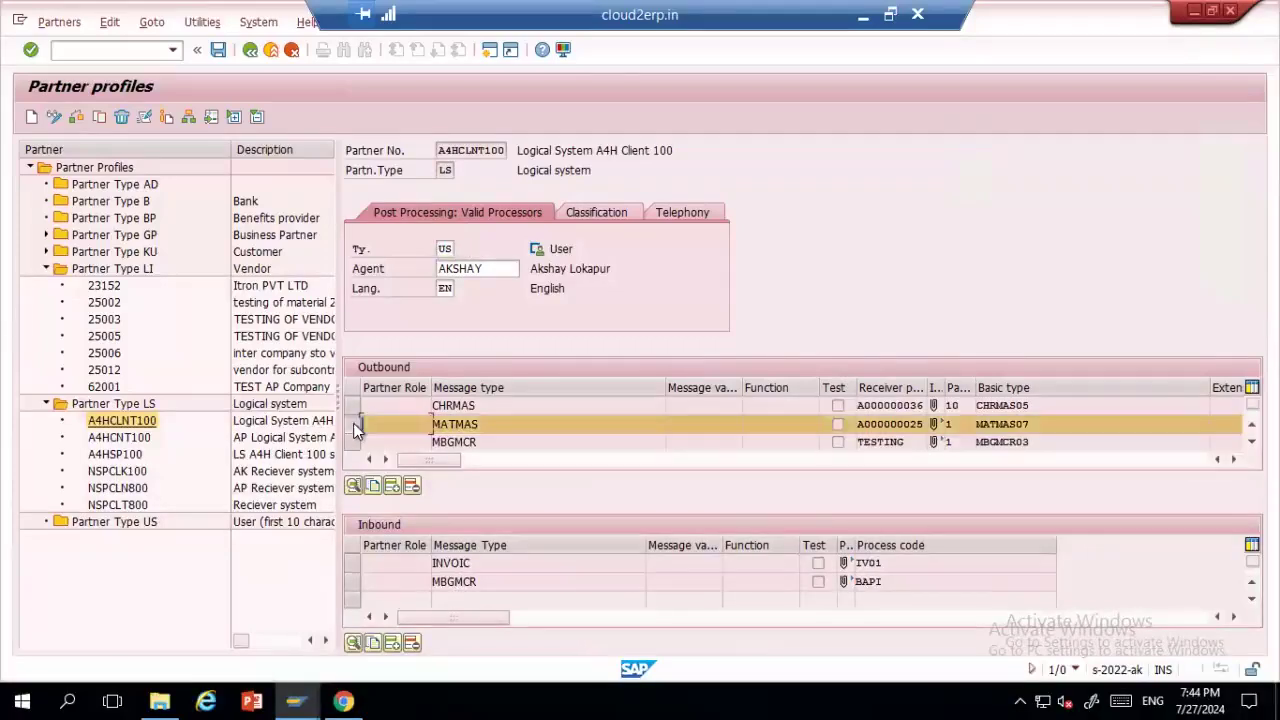
# - Create an outbound parameter entry for A4HCLNT100 with message type CREMAS and receiver port A000000037
pyautogui.click(391, 486)
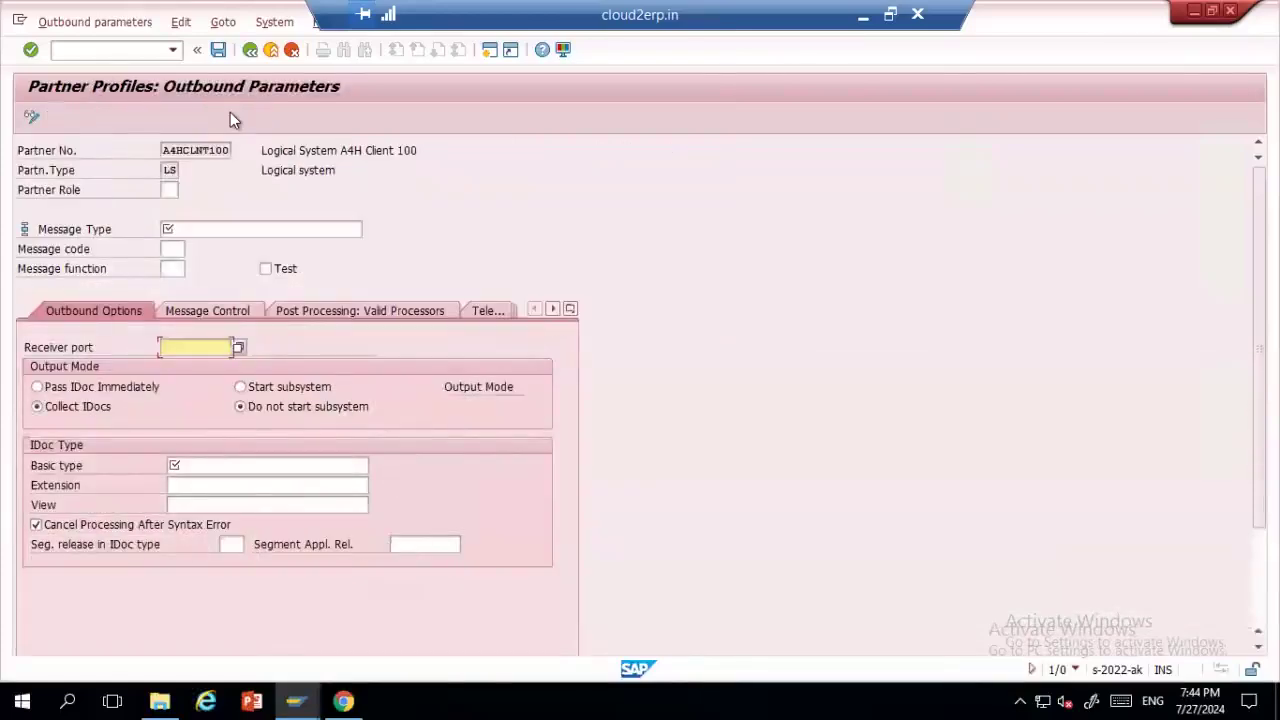
pyautogui.click(166, 150)
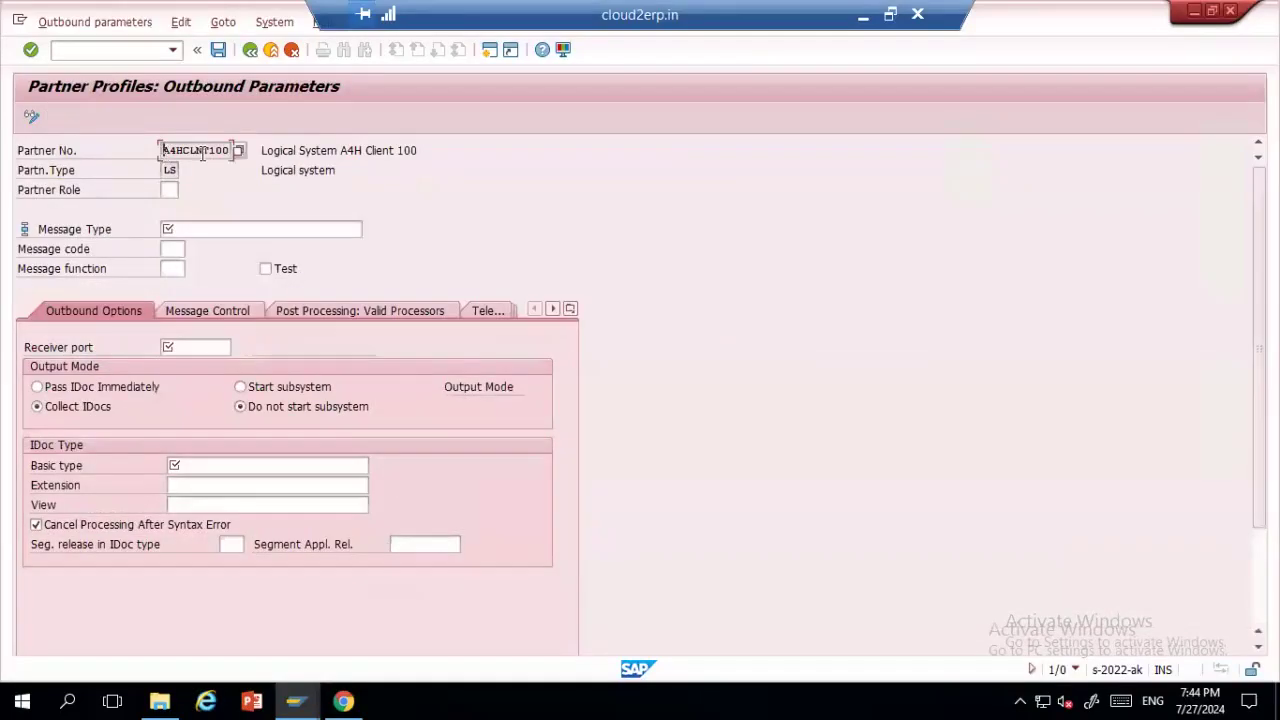
pyautogui.click(189, 229)
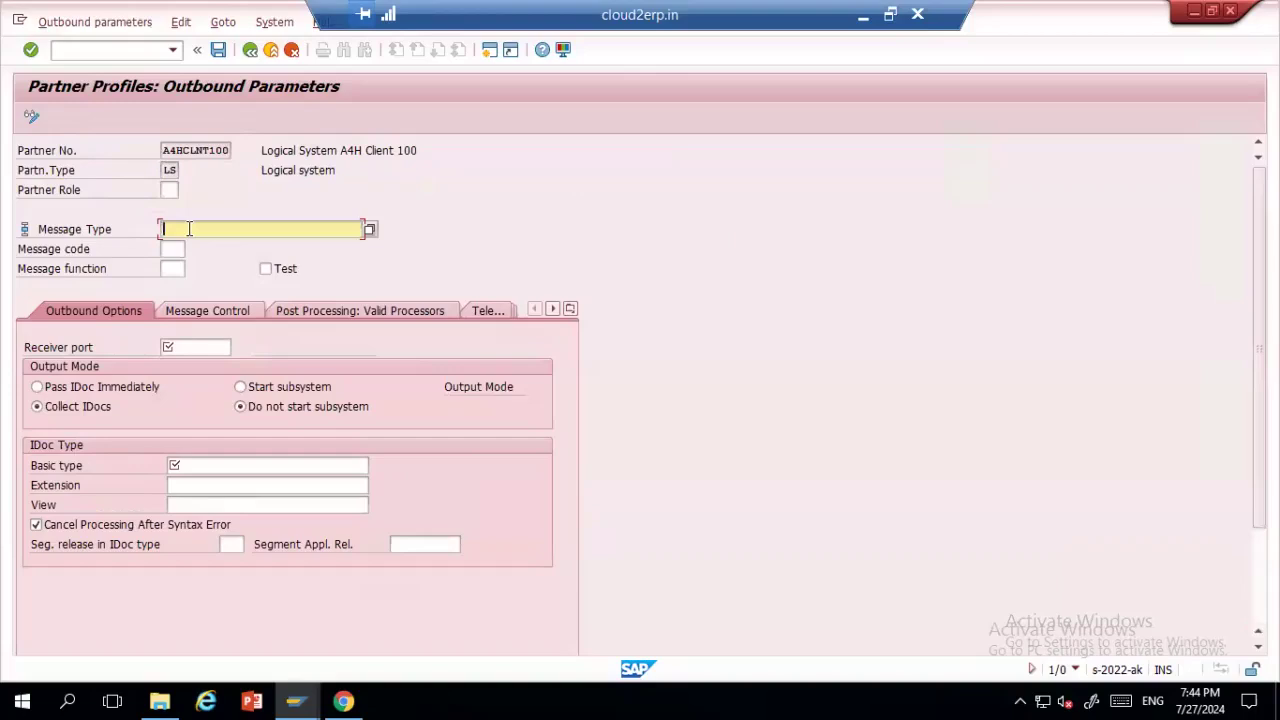
pyautogui.write('cremas')
pyautogui.click(193, 348)
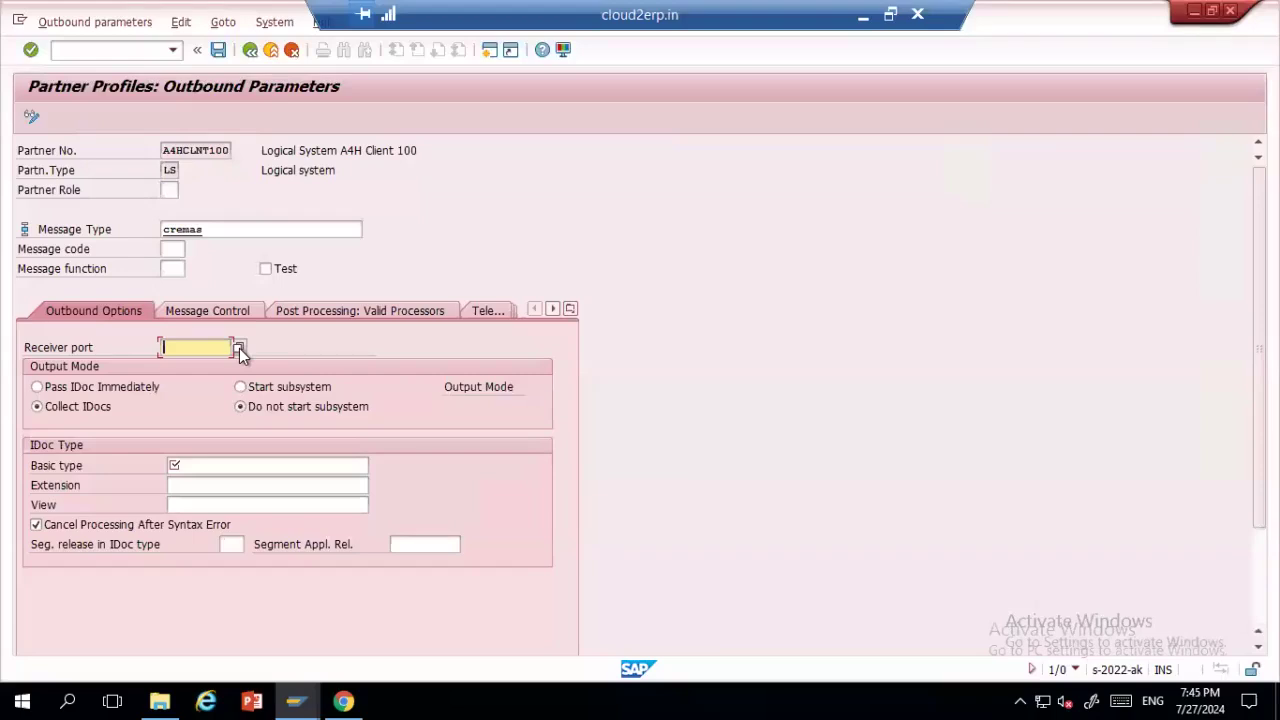
pyautogui.click(239, 348)
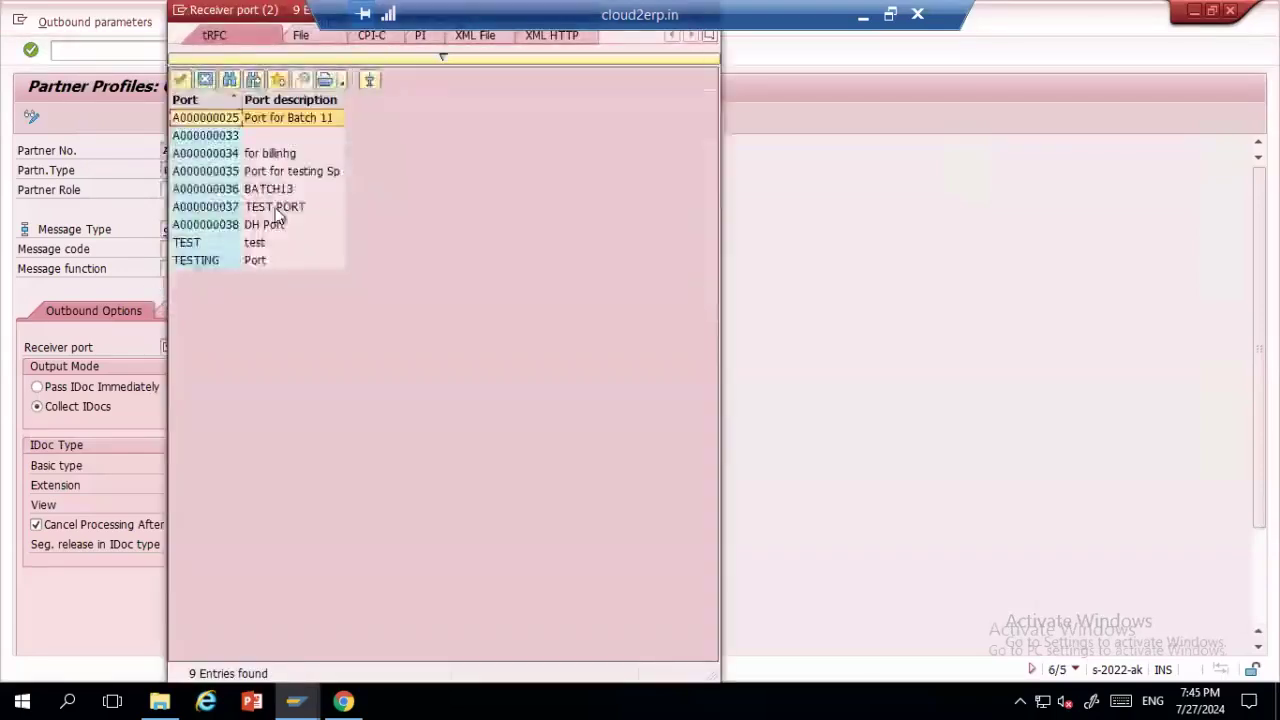
pyautogui.doubleClick(202, 207)
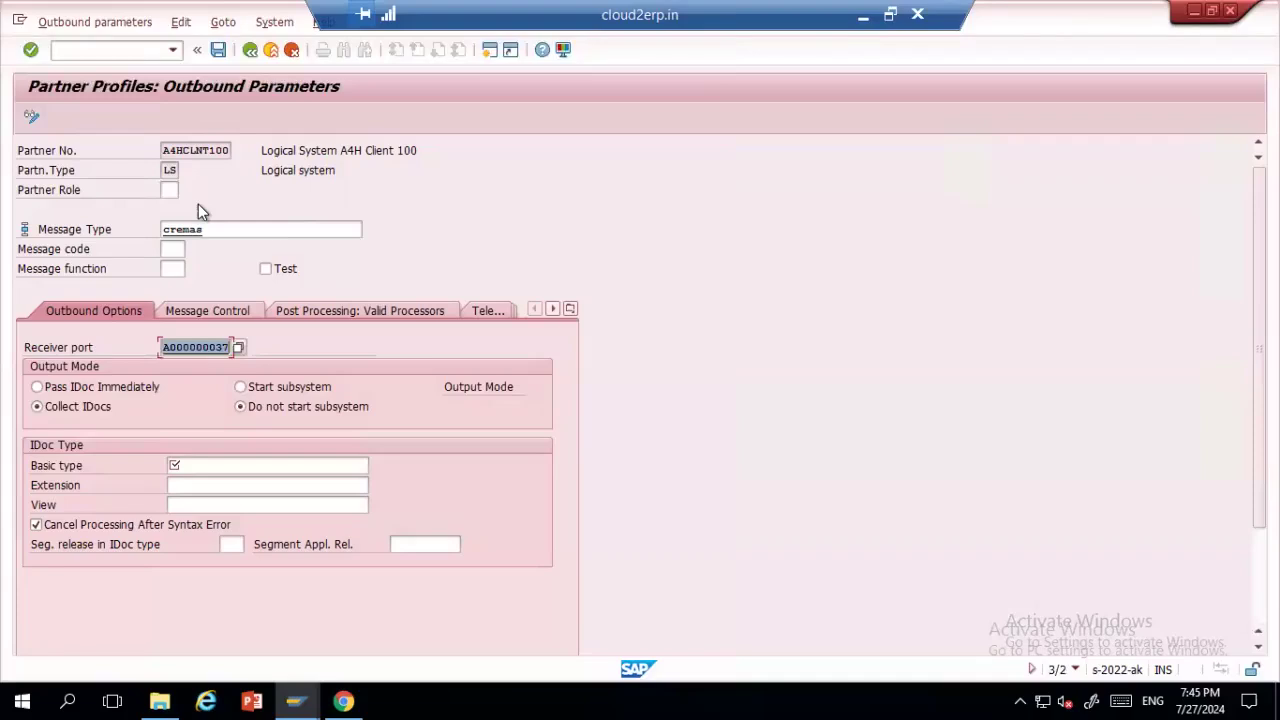
# - Assign basic type CREMAS07 to the outbound entry and set its package size to 1
pyautogui.click(265, 463)
pyautogui.click(375, 467)
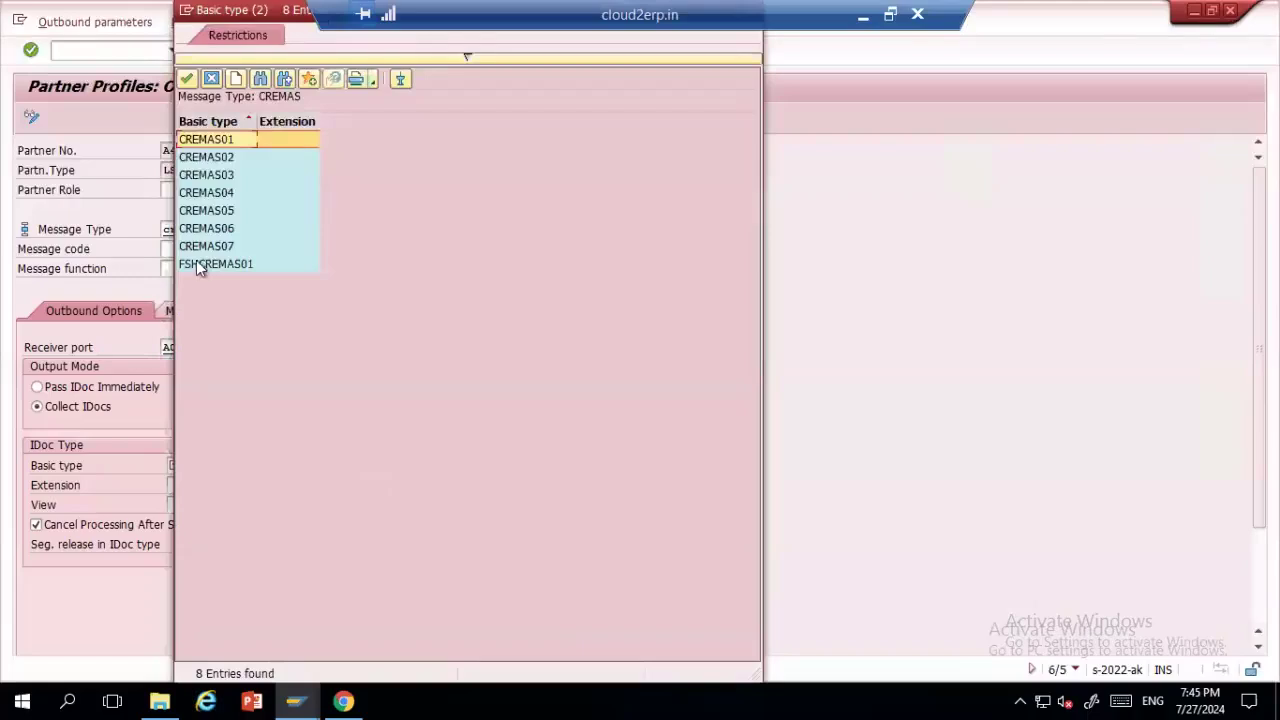
pyautogui.doubleClick(198, 247)
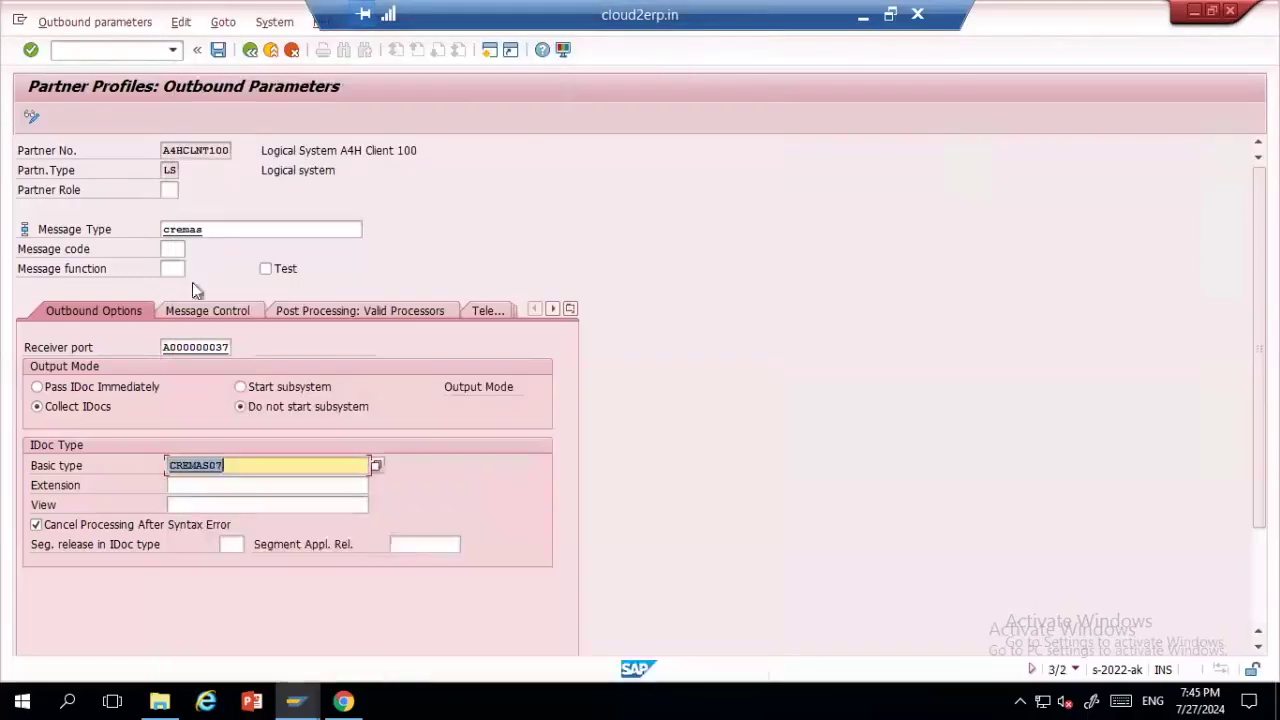
pyautogui.press('Return')
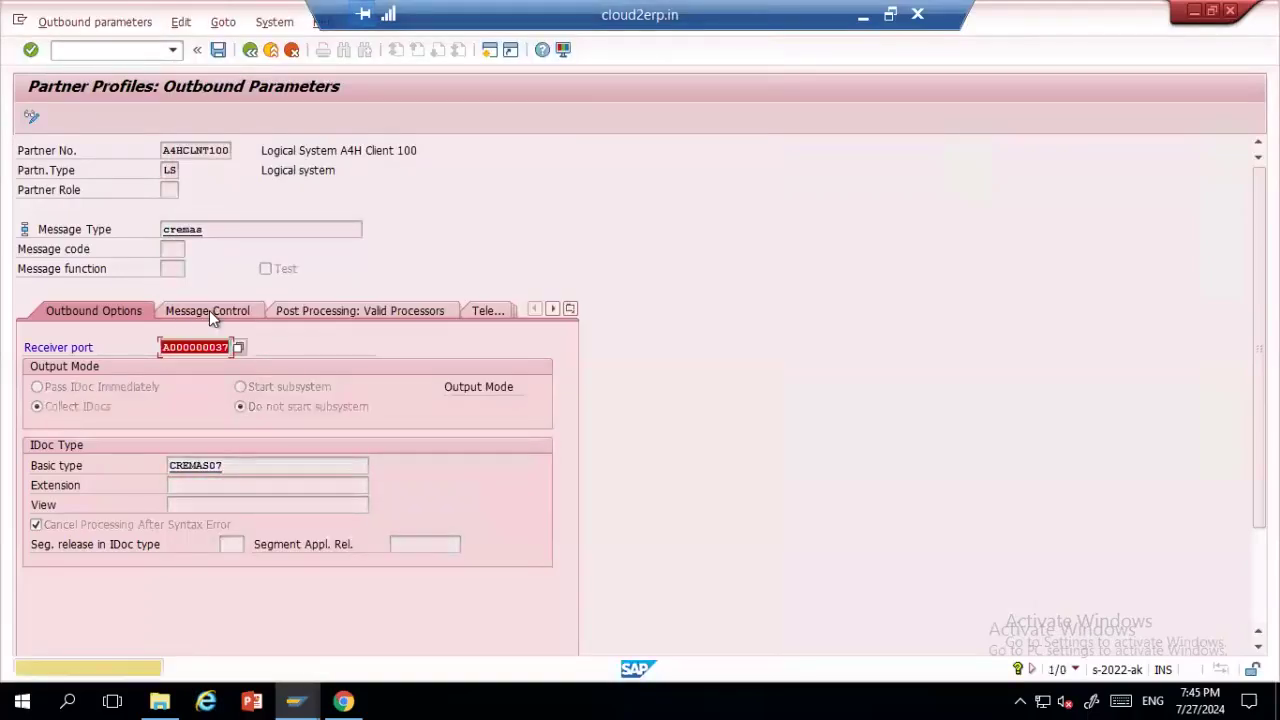
pyautogui.press('Return')
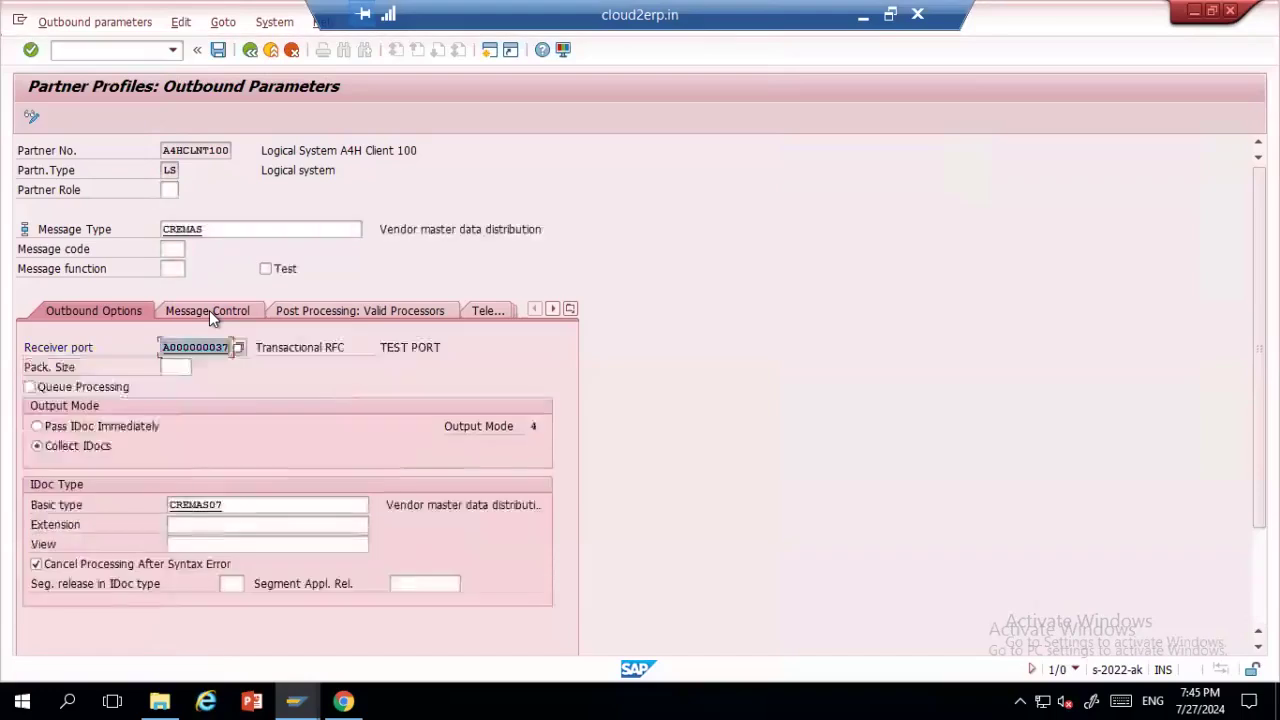
pyautogui.press('Return')
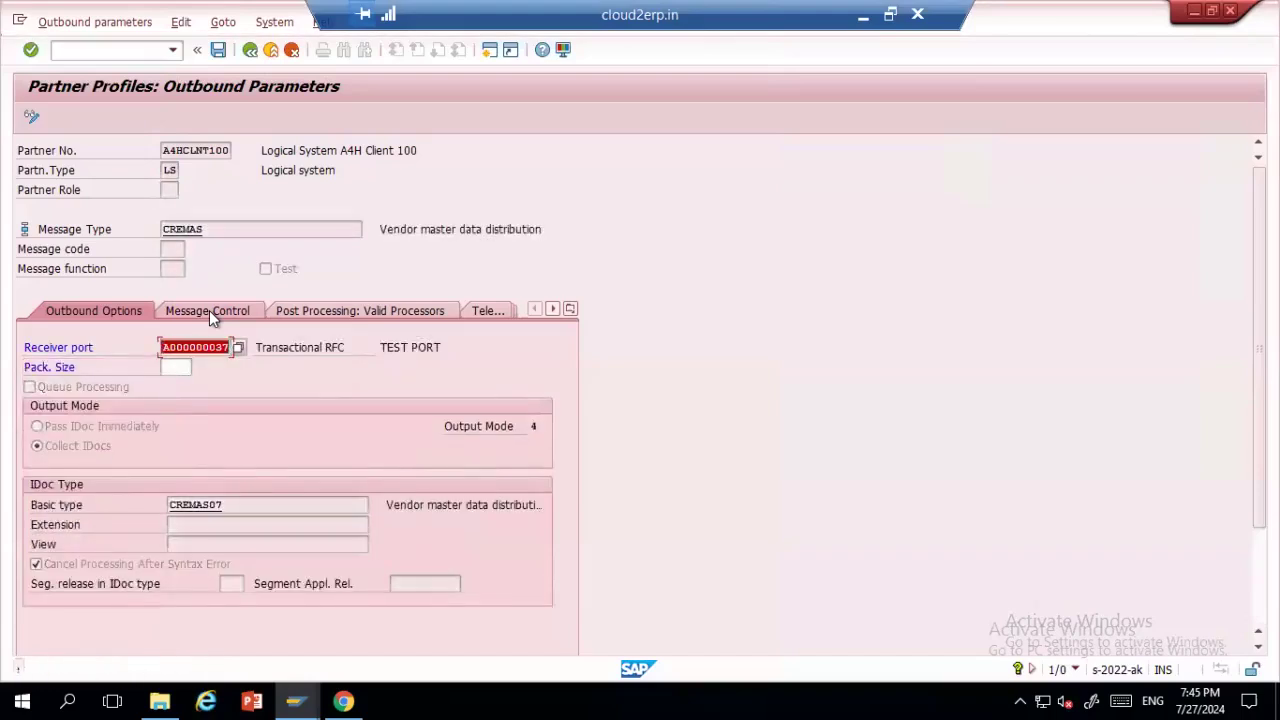
pyautogui.click(172, 369)
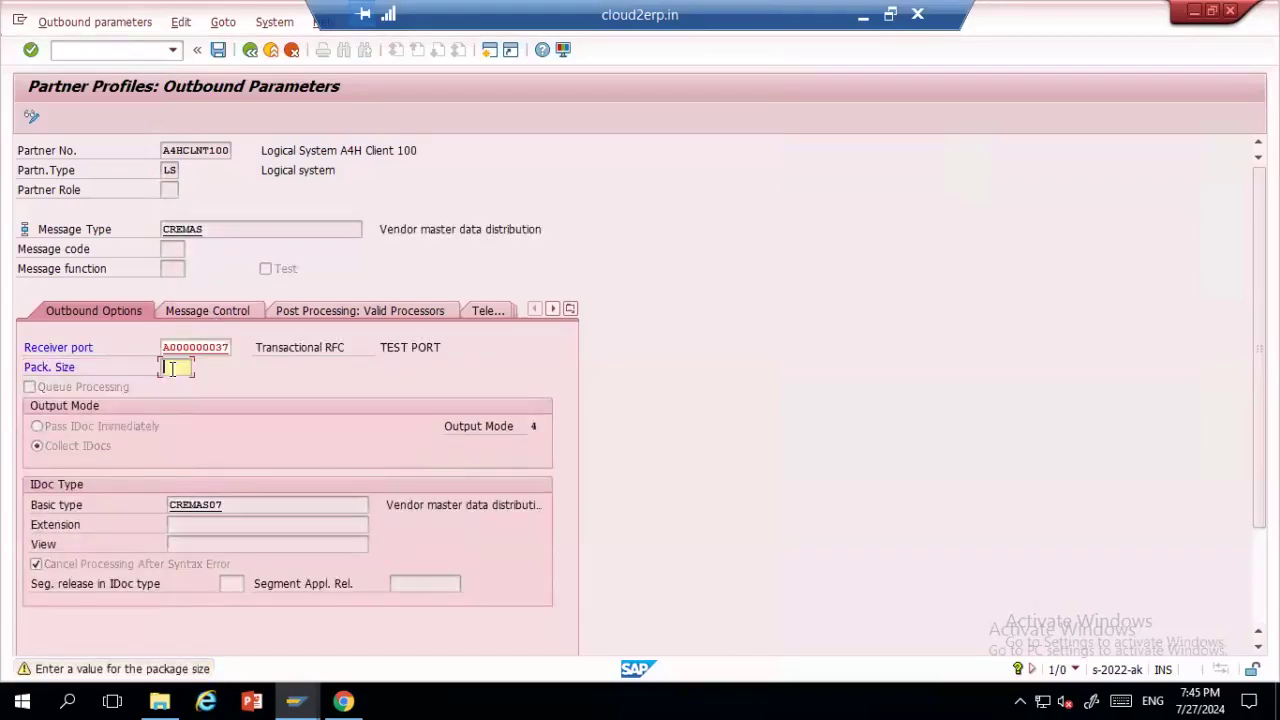
pyautogui.write('1')
pyautogui.press('Return')
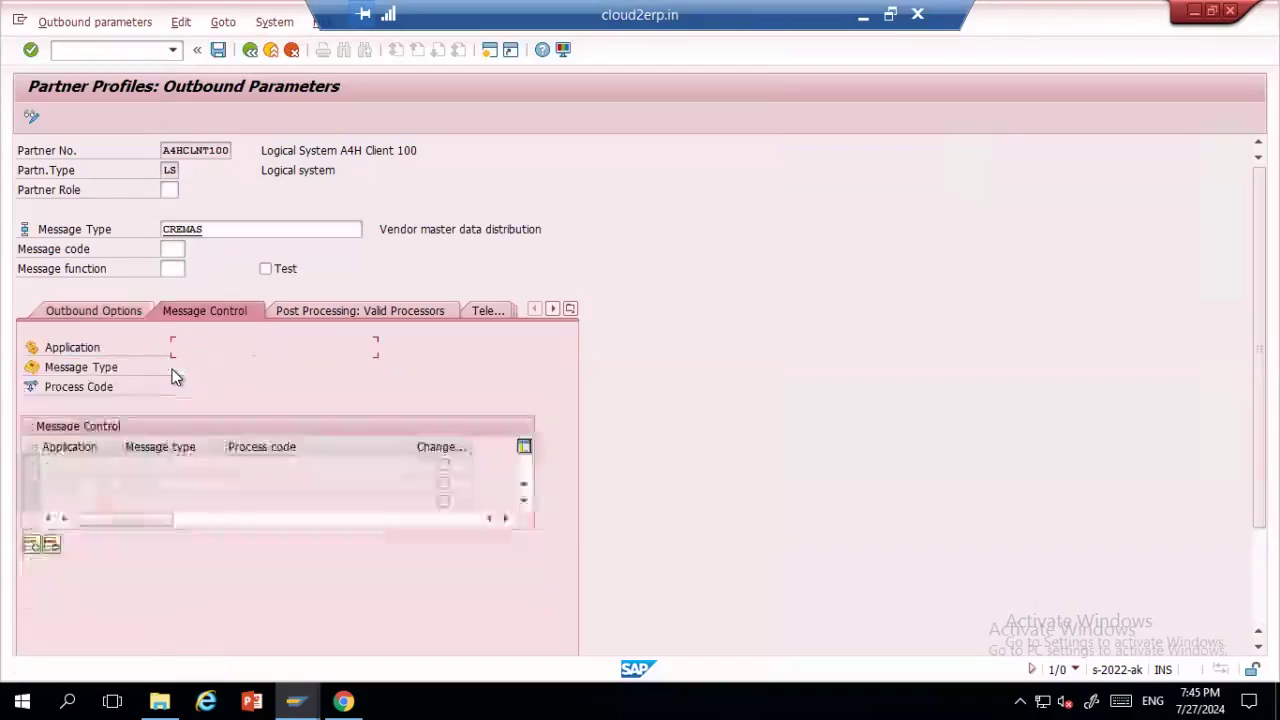
# - Keep the output mode at Collect IDocs, save the outbound parameters, and select the CREMAS entry back in the partner profile
pyautogui.click(119, 313)
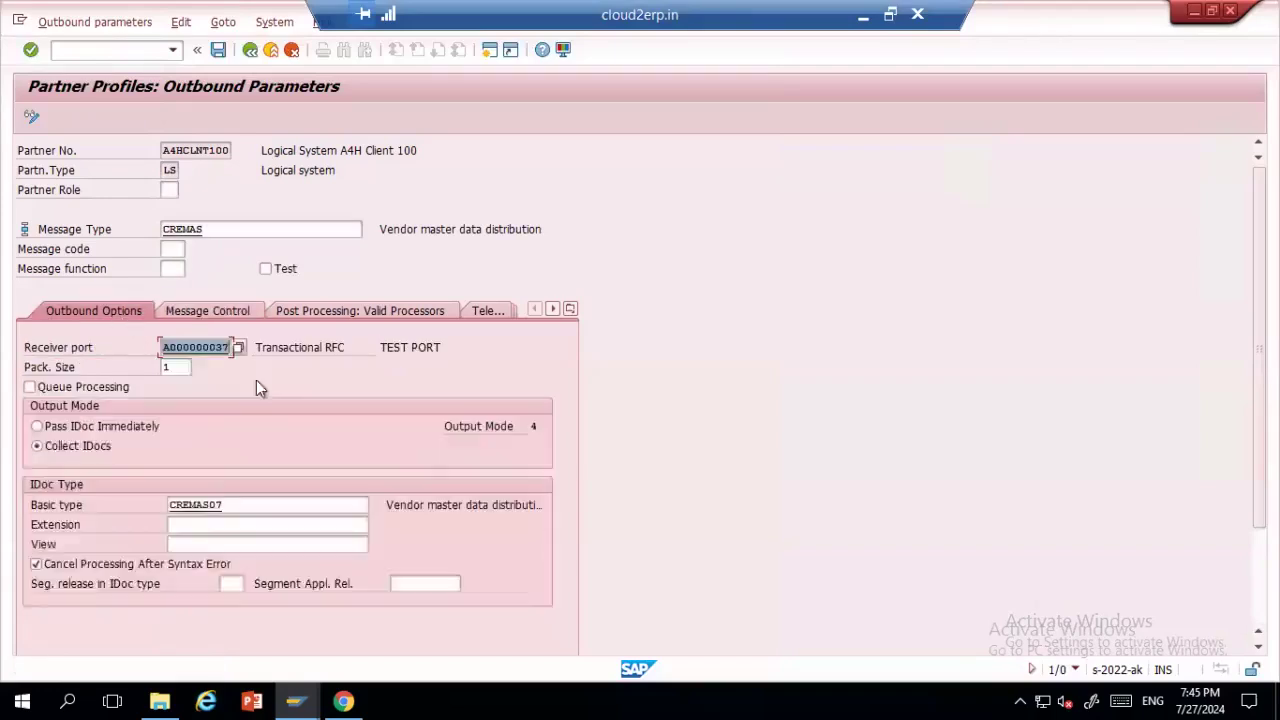
pyautogui.click(185, 367)
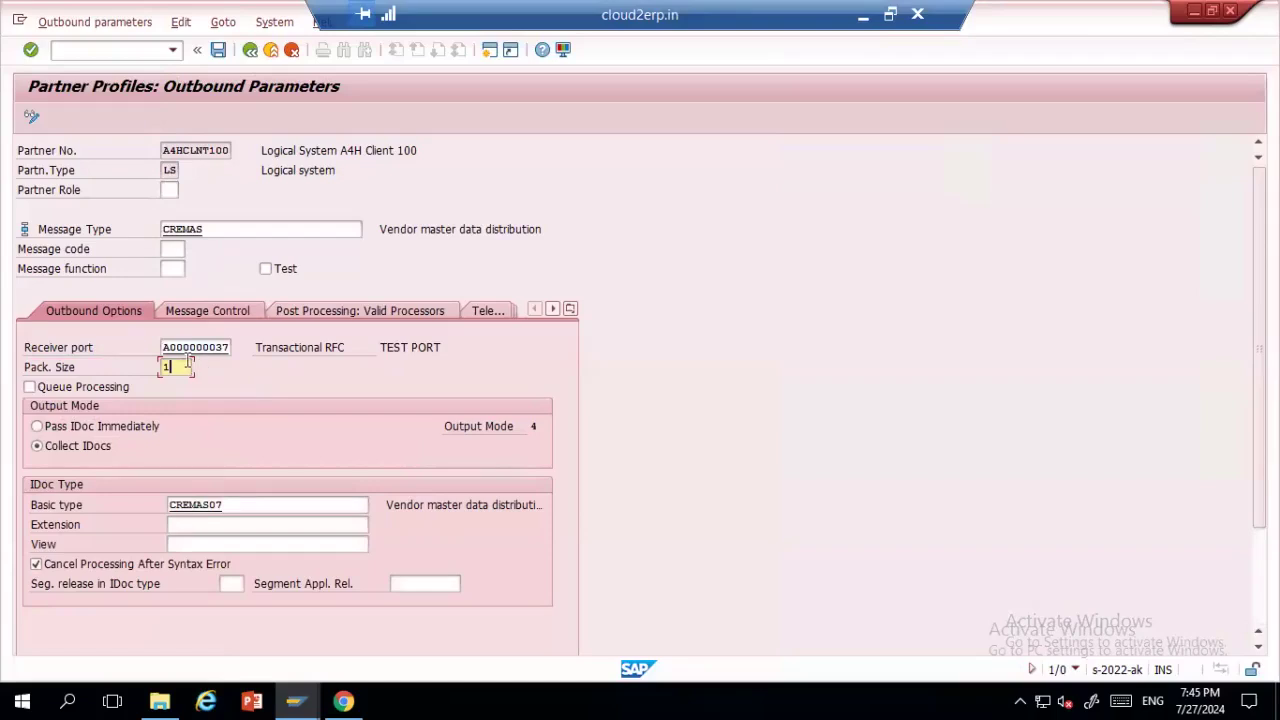
pyautogui.click(86, 432)
pyautogui.click(71, 453)
pyautogui.click(218, 50)
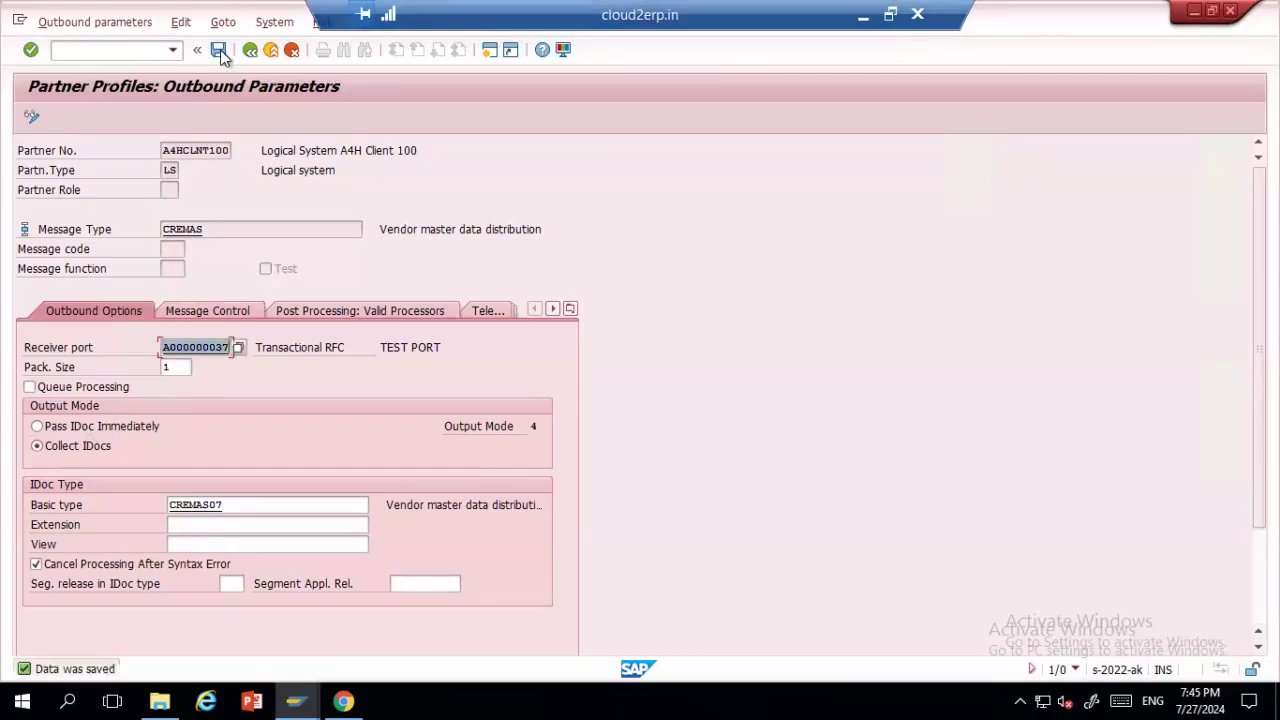
pyautogui.click(250, 50)
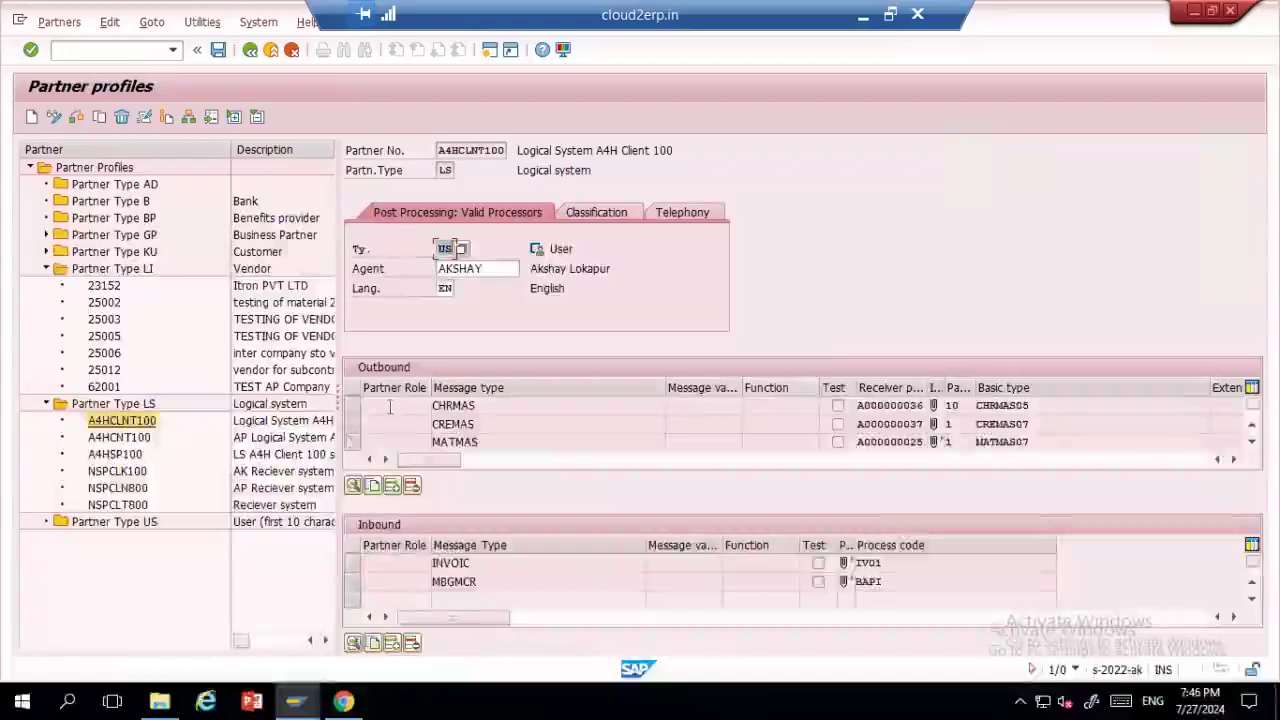
pyautogui.click(352, 424)
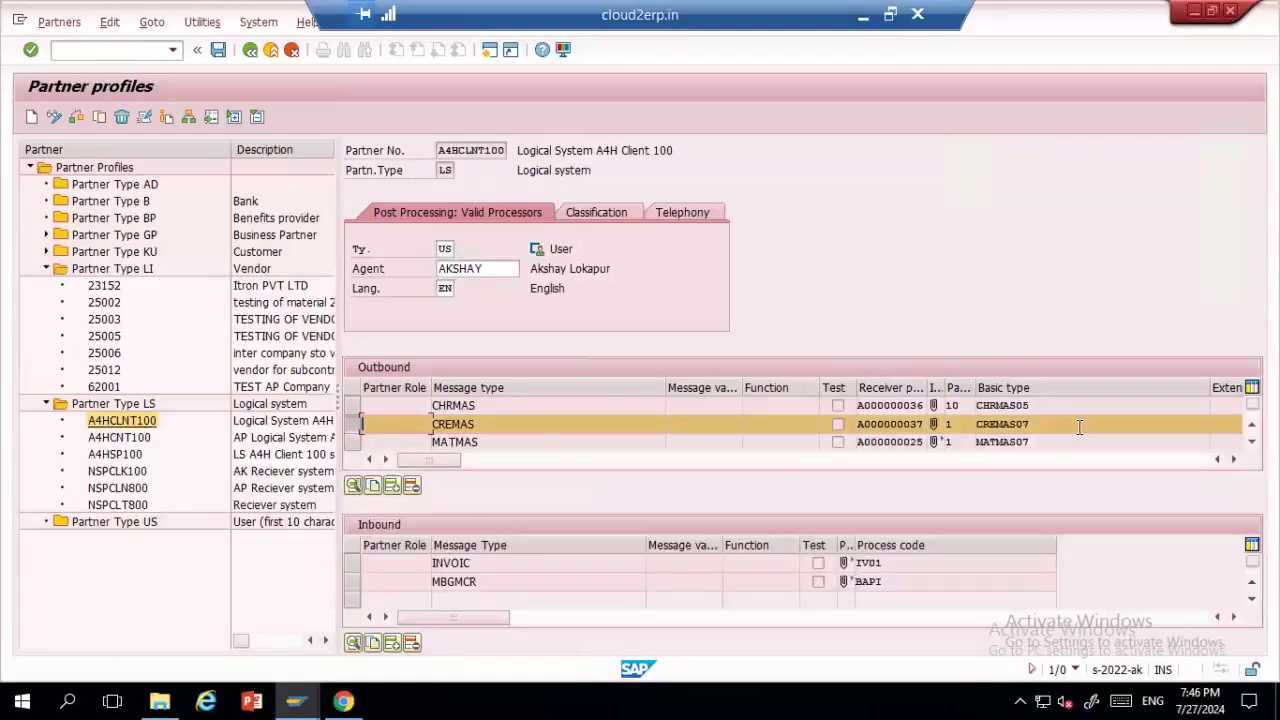
# - Open the Send Material transaction in a new session
pyautogui.click(116, 55)
pyautogui.write('/ob')
pyautogui.write('d14')
pyautogui.press('Return')
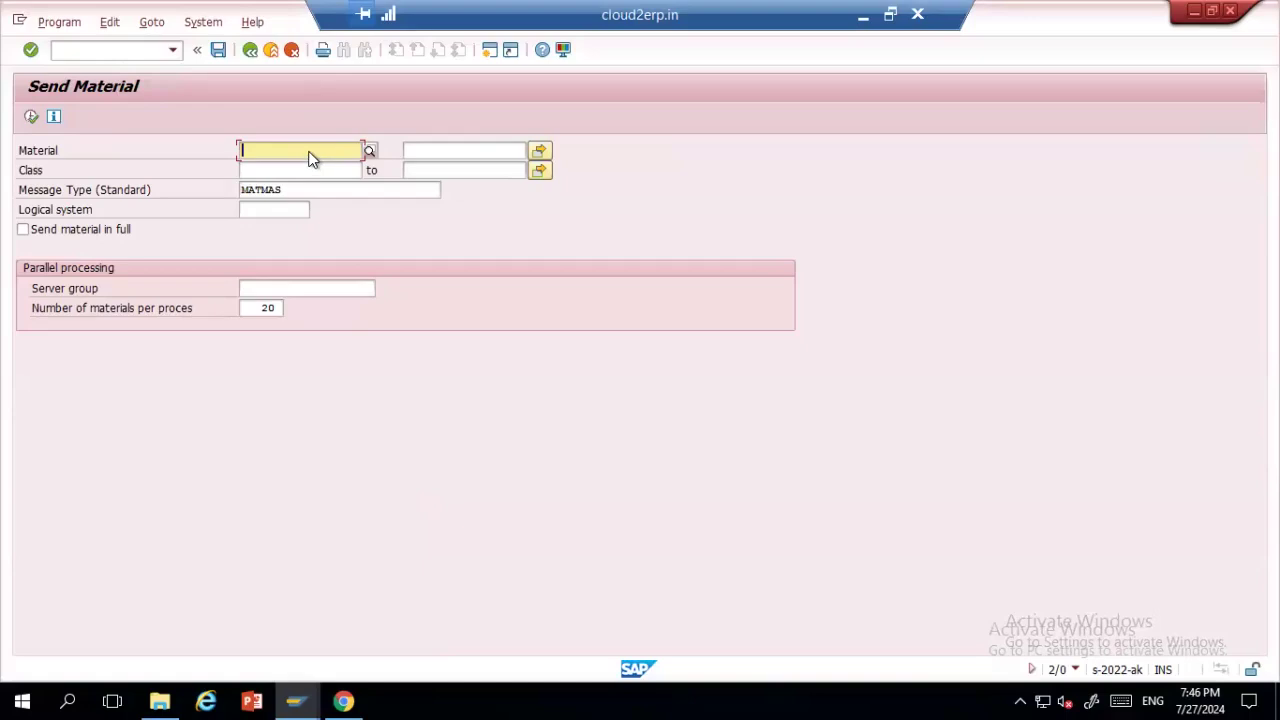
# - Enter material 1002 and choose NSPCLN800 as the receiving logical system for the MATMAS message
pyautogui.write('1001')
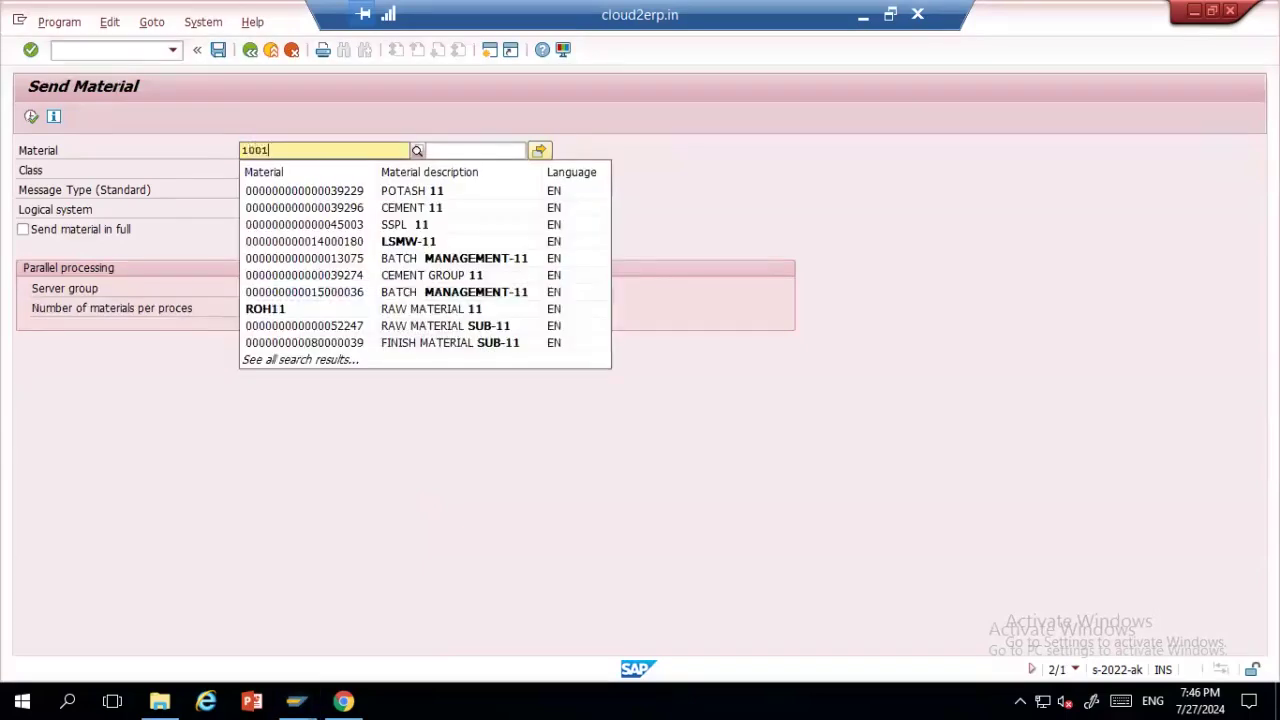
pyautogui.press('BackSpace')
pyautogui.write('2')
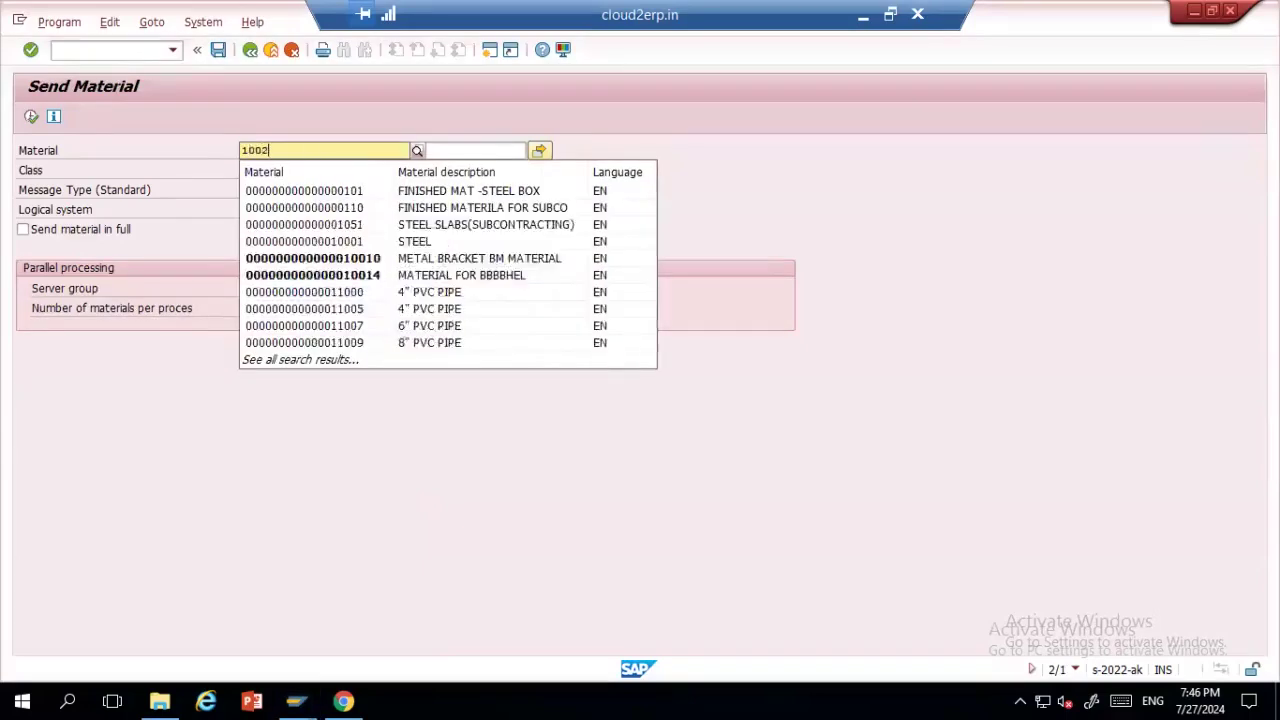
pyautogui.press('Return')
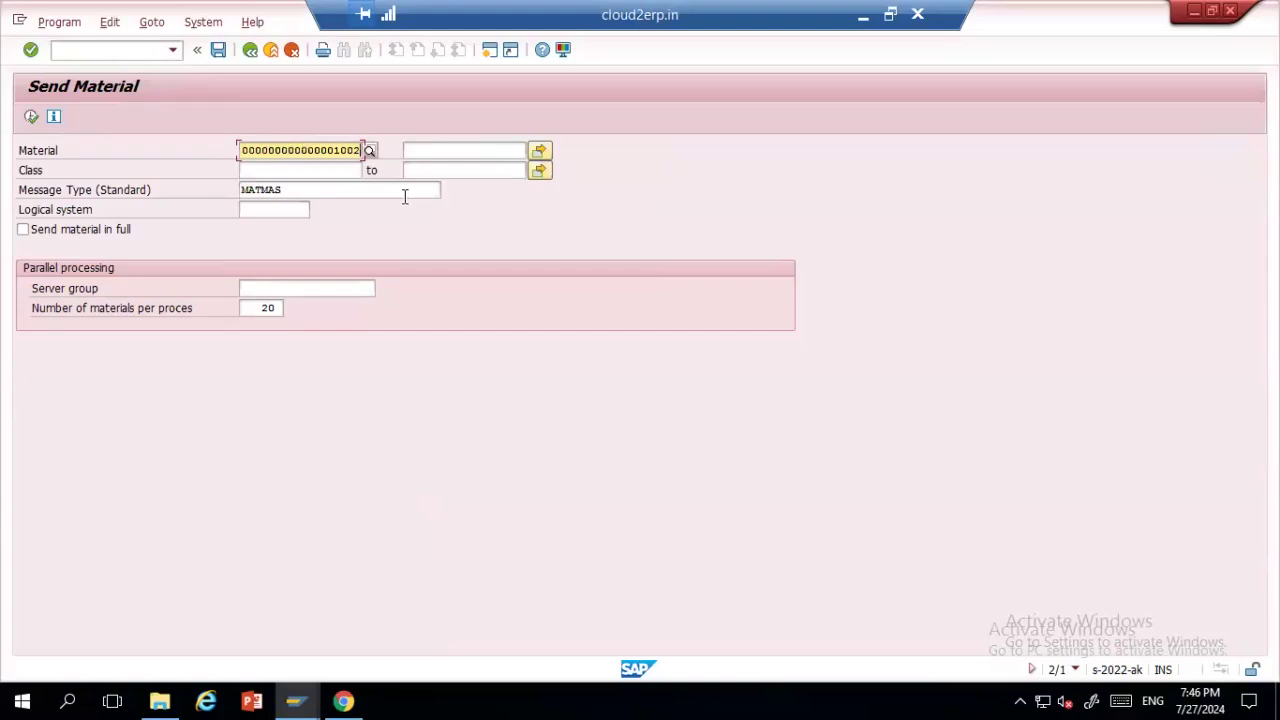
pyautogui.click(262, 211)
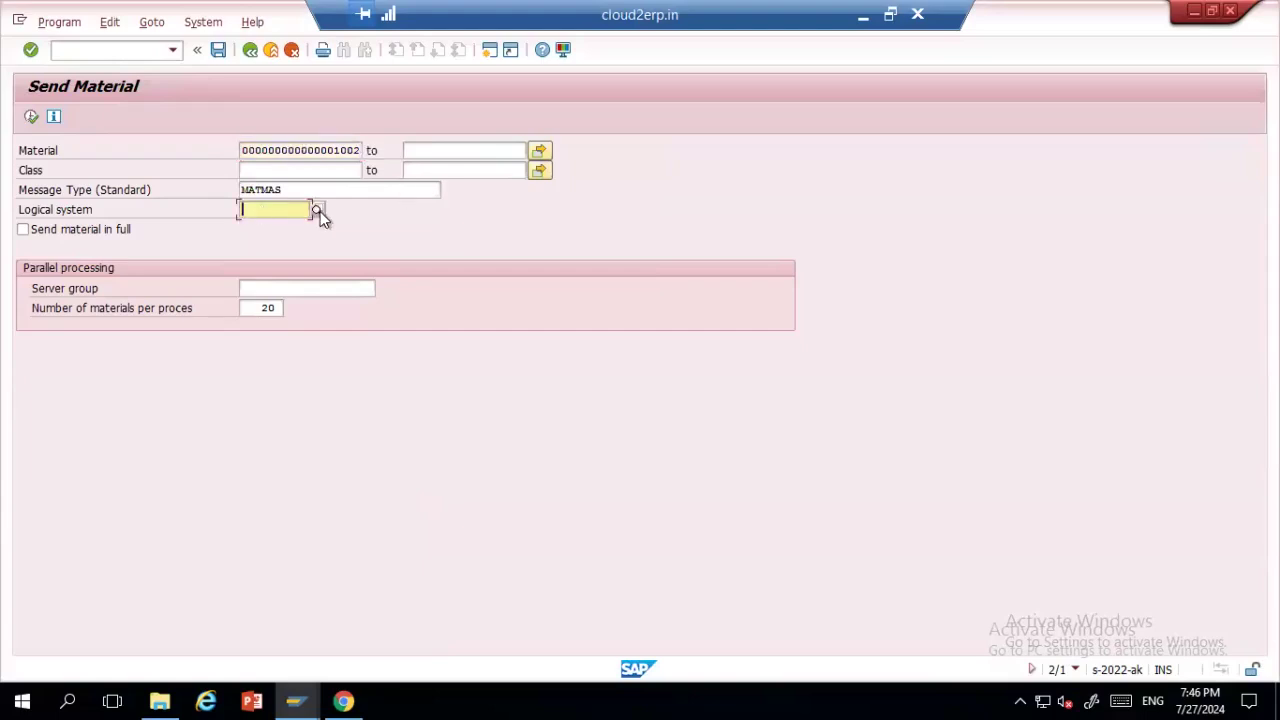
pyautogui.click(318, 209)
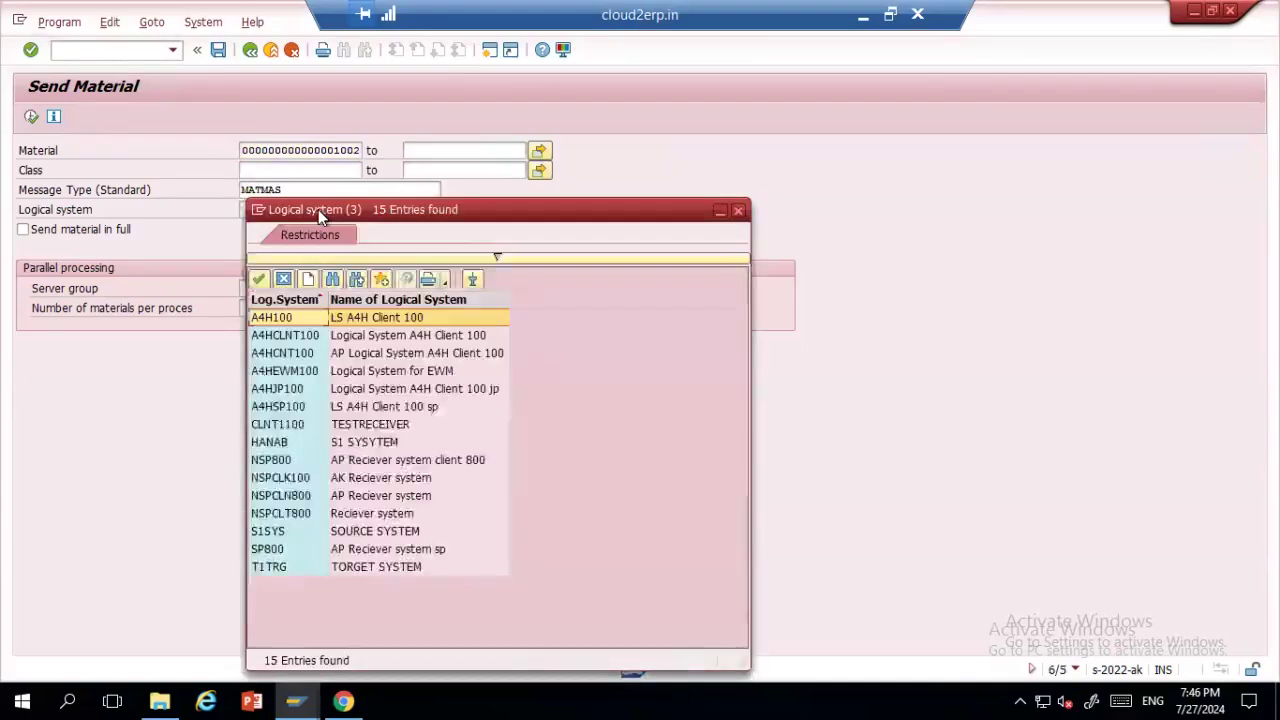
pyautogui.doubleClick(284, 494)
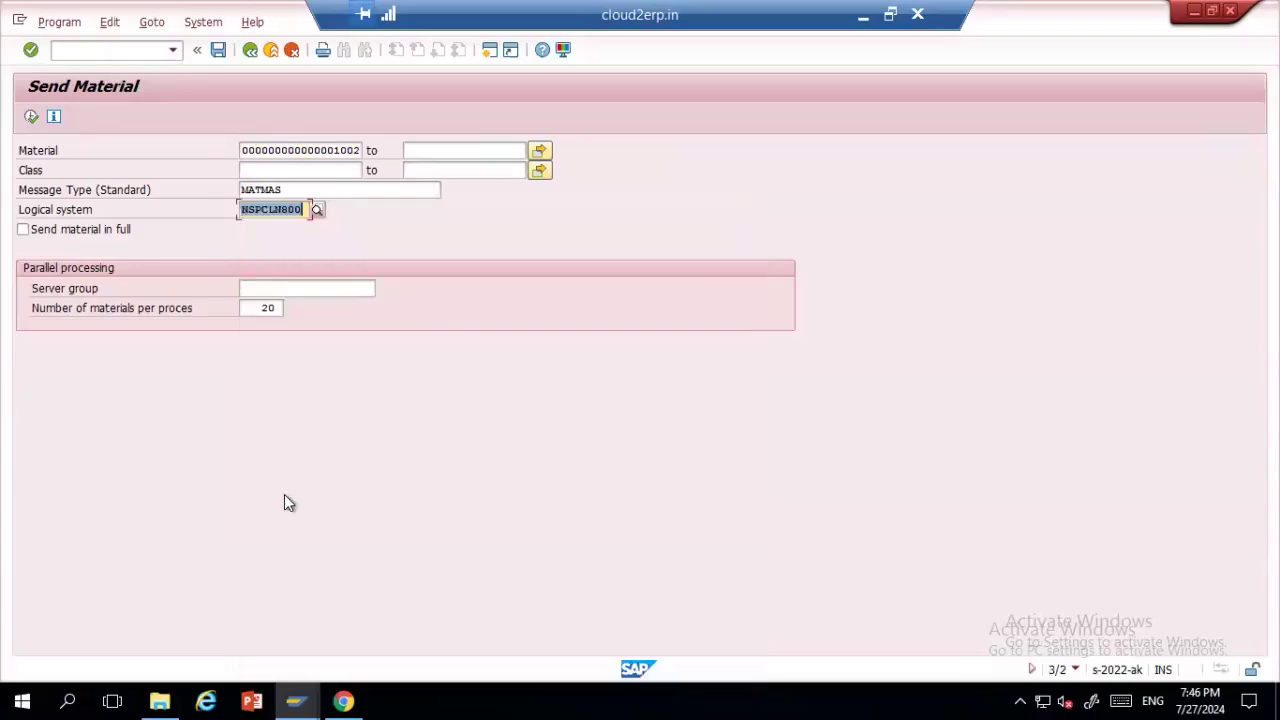
# - Execute the material send, then read and acknowledge the master IDoc and communication IDoc messages
pyautogui.click(31, 117)
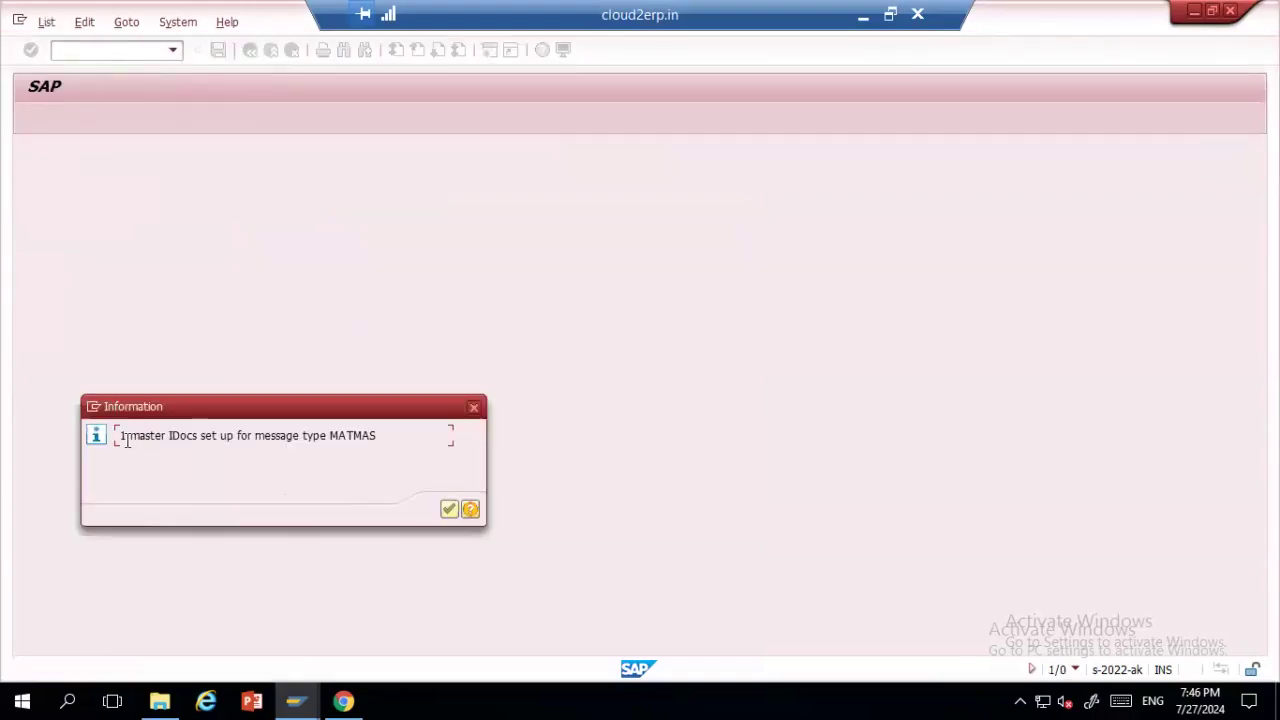
pyautogui.moveTo(120, 437); pyautogui.dragTo(377, 440)
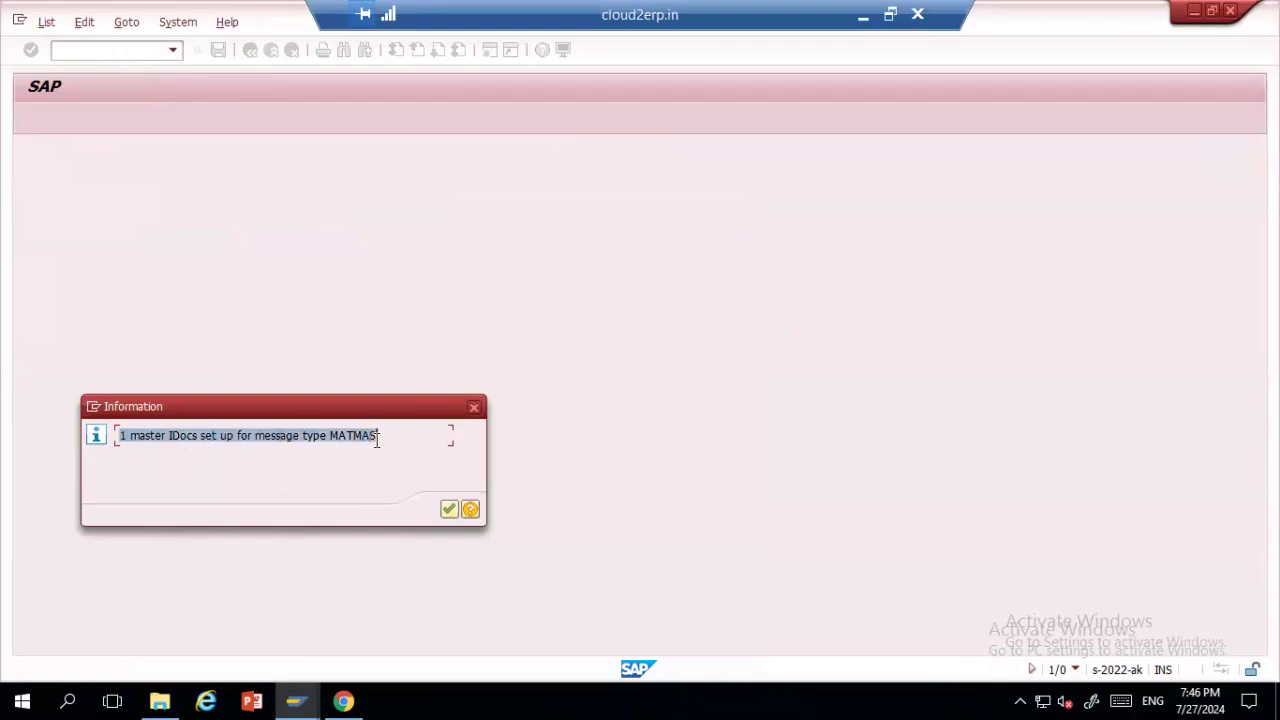
pyautogui.click(449, 509)
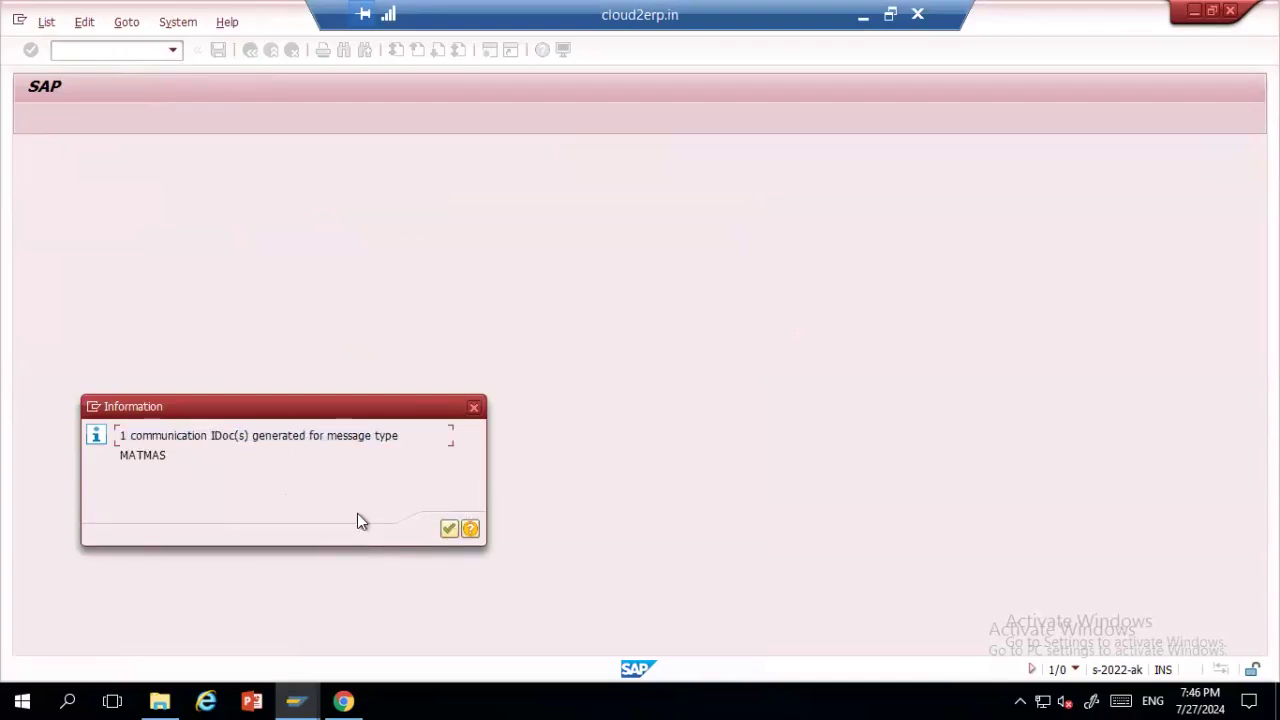
pyautogui.moveTo(120, 436); pyautogui.dragTo(180, 455)
pyautogui.click(449, 530)
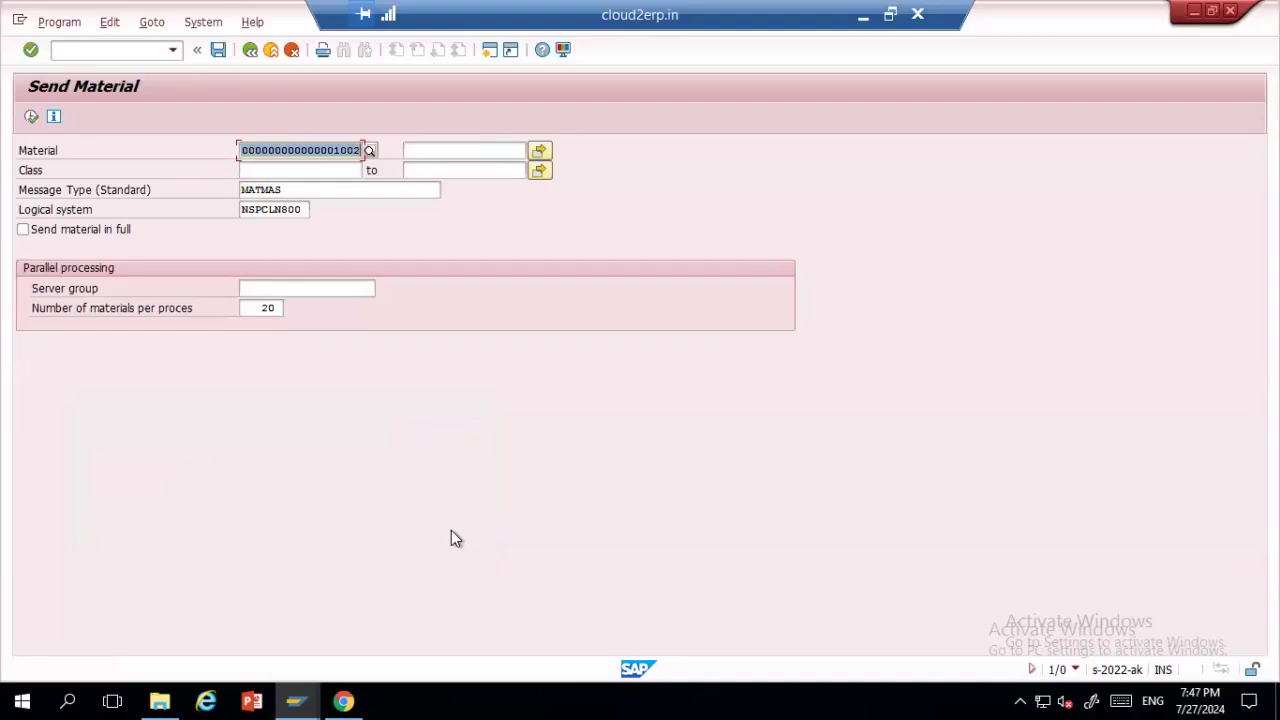
# - Open the IDoc list with transaction WE05 in a new session and run it for 27.07.2024
pyautogui.click(90, 52)
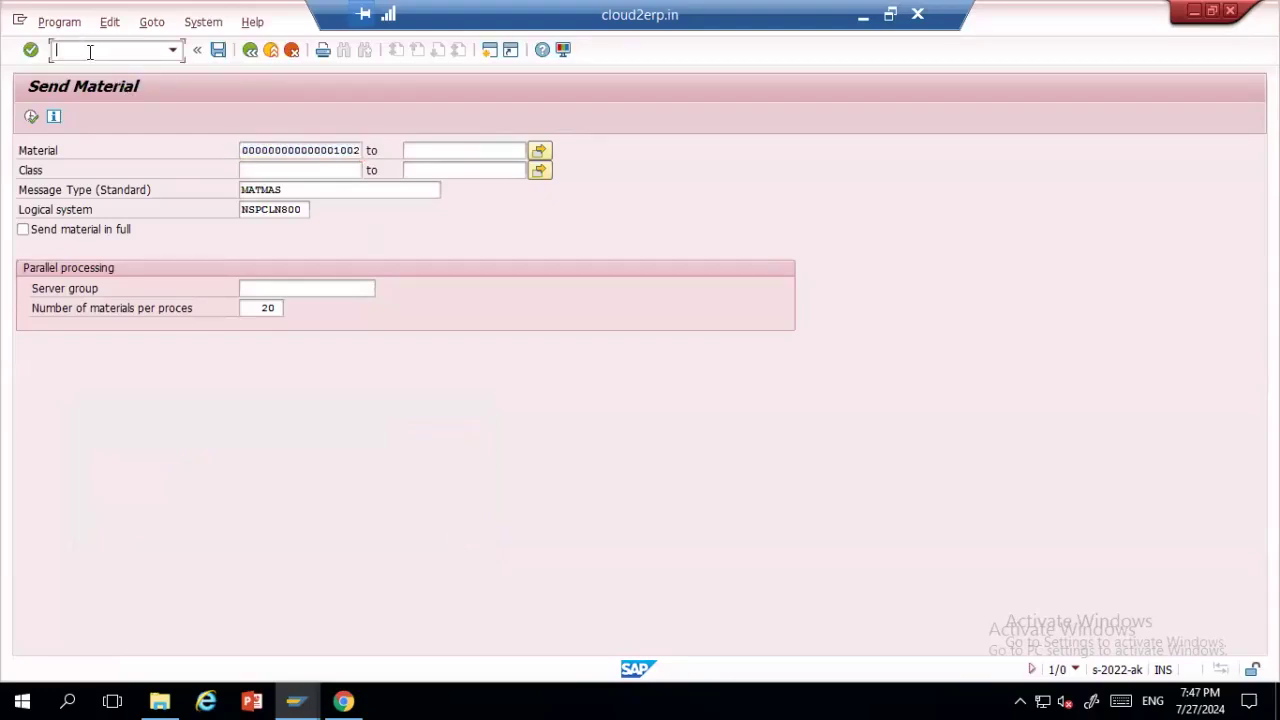
pyautogui.write('/owe09')
pyautogui.press('BackSpace')
pyautogui.write('5')
pyautogui.press('Return')
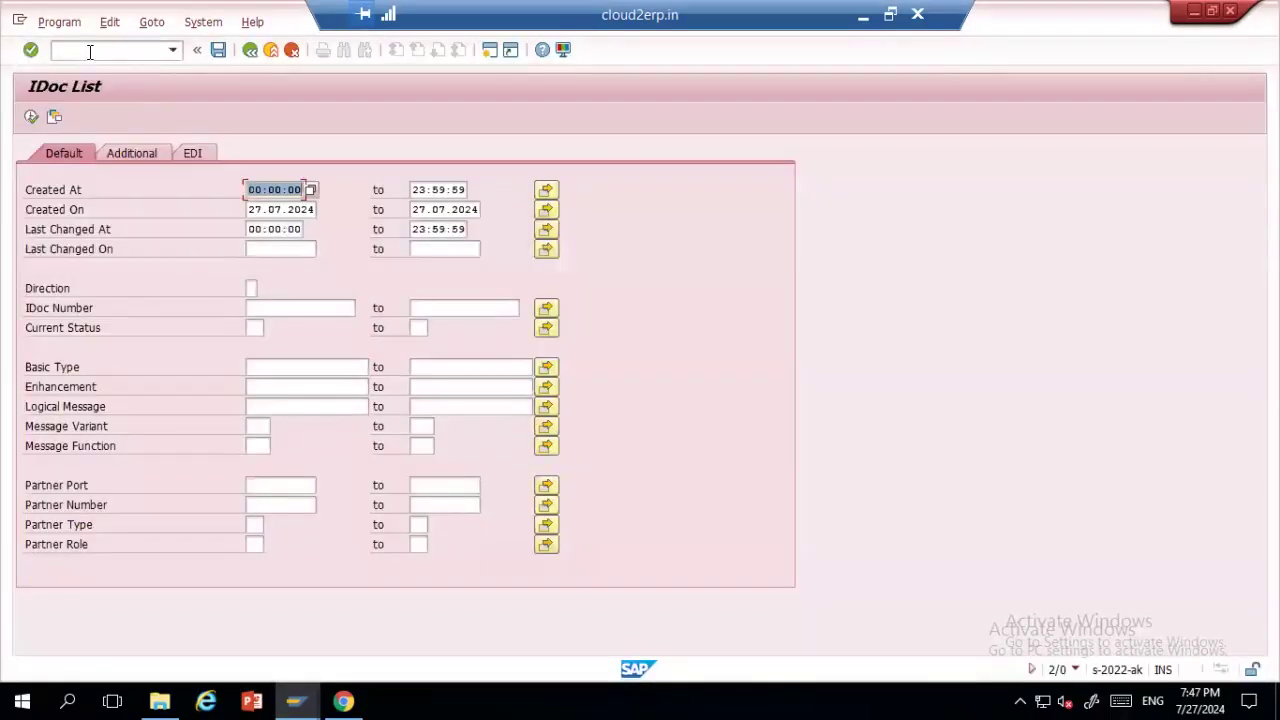
pyautogui.click(31, 116)
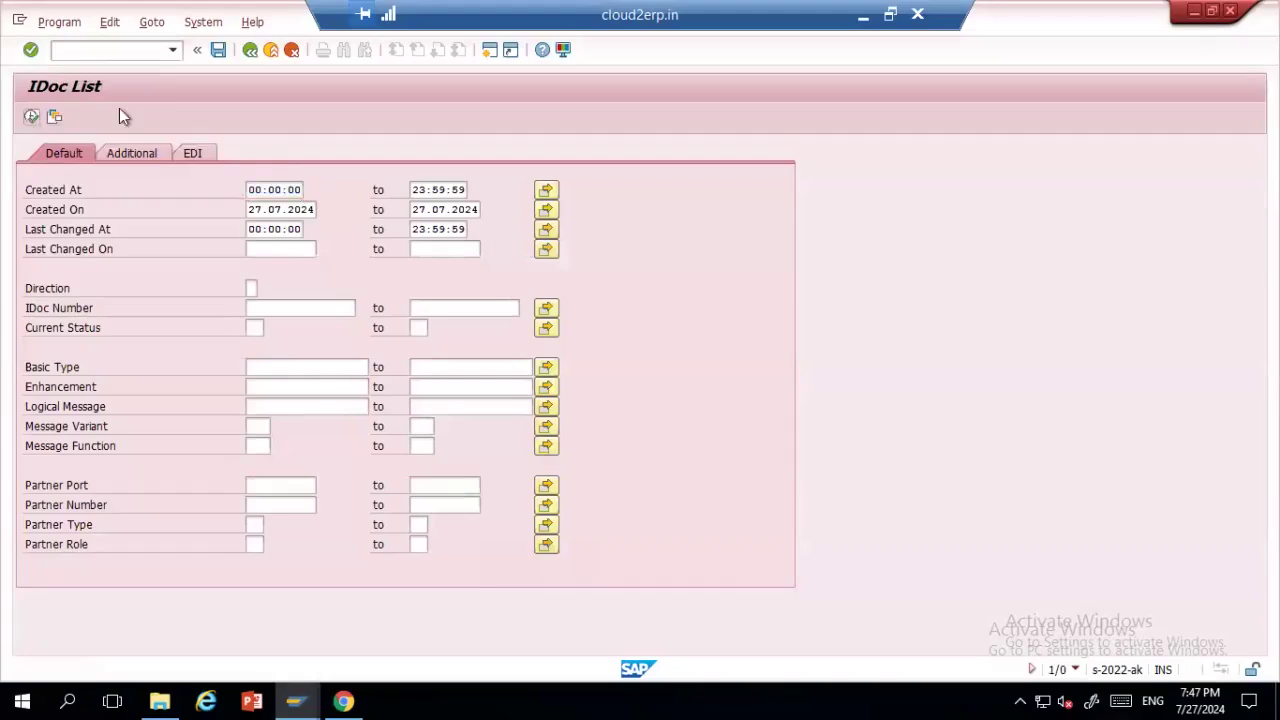
# - Run the IDoc list again for 27.07.2024 to open the outbound MATMAS IDoc sent to NSPCLN800
pyautogui.click(250, 49)
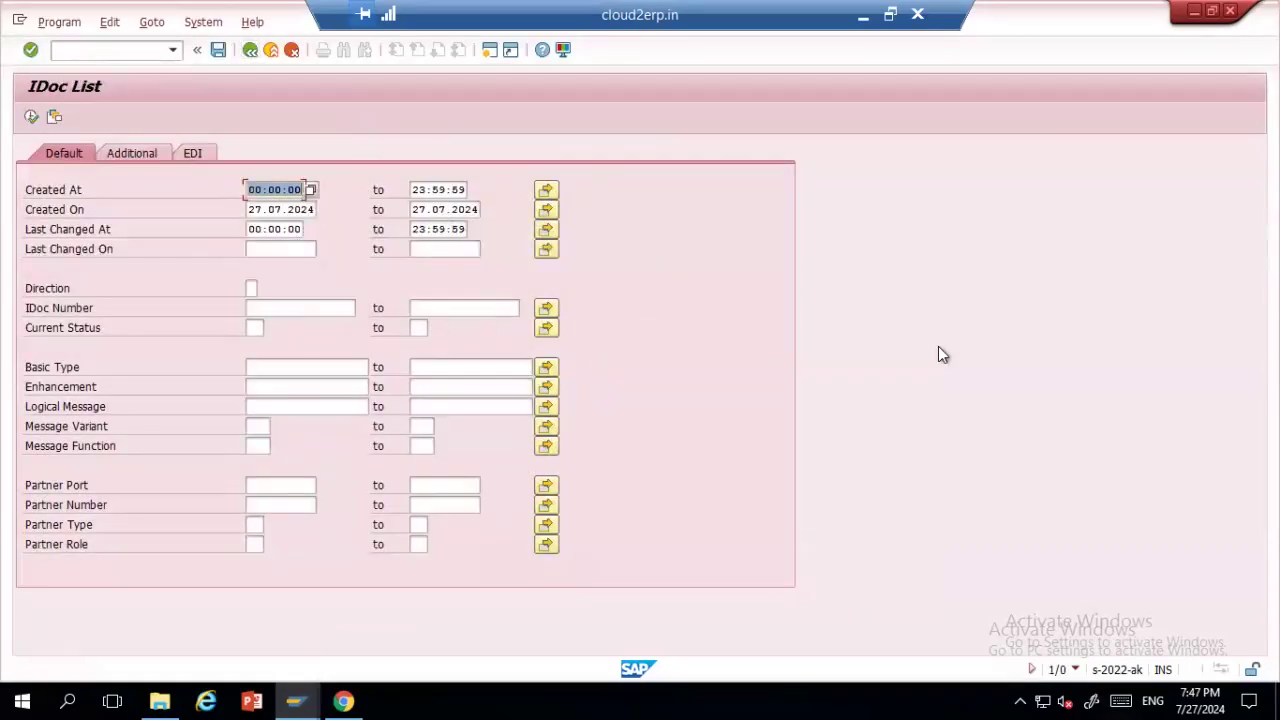
pyautogui.click(30, 118)
pyautogui.click(249, 50)
pyautogui.click(30, 118)
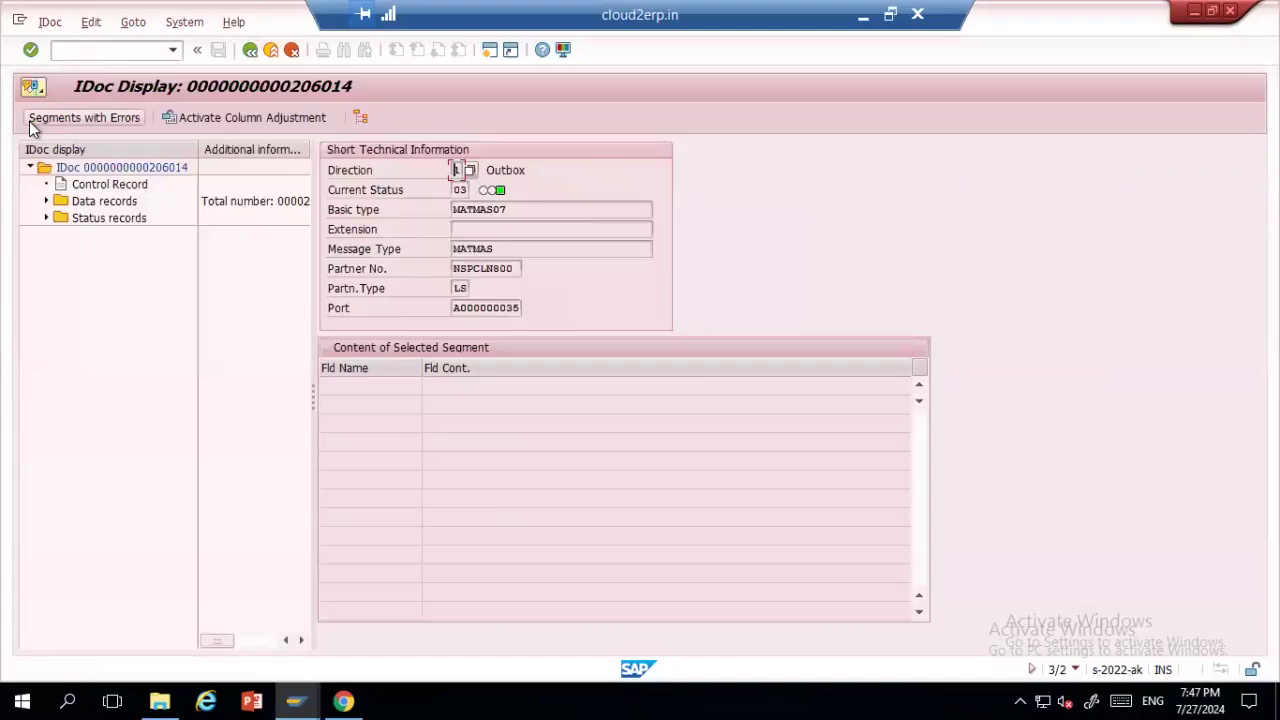
# - Expand the IDoc's data records, open the E1MARAM segment and check its MATNR field
pyautogui.click(46, 203)
pyautogui.doubleClick(66, 218)
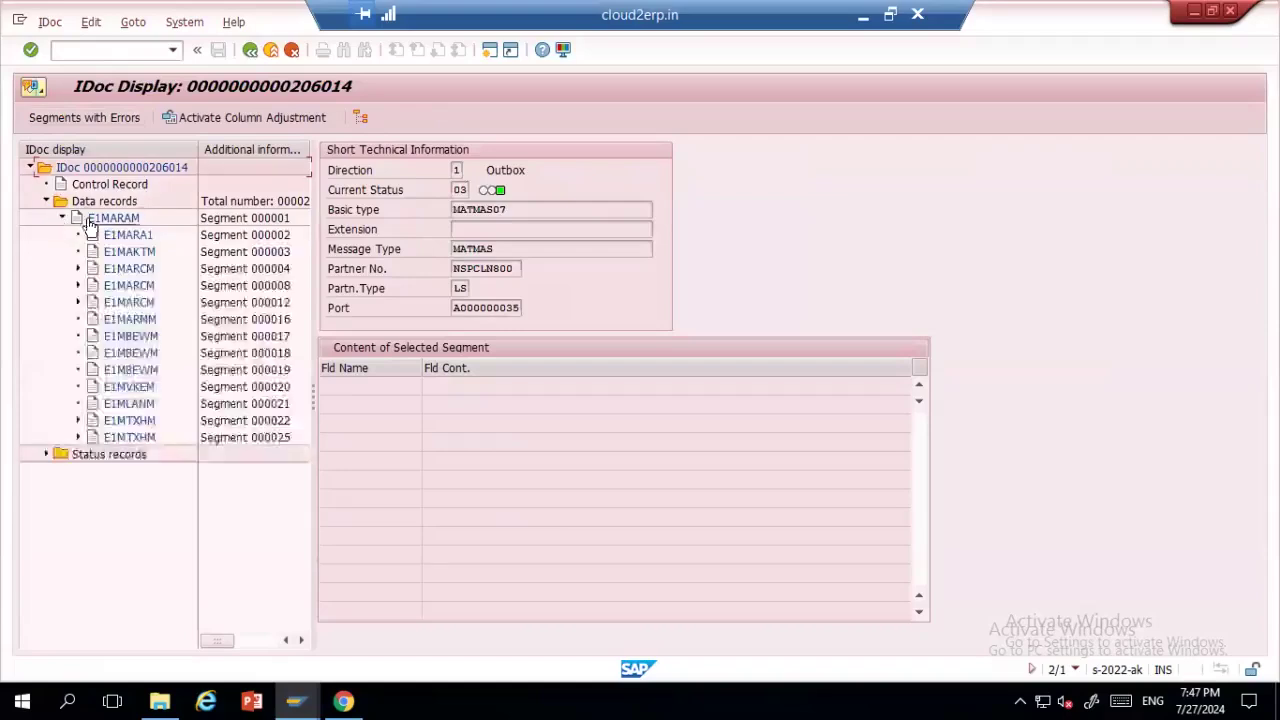
pyautogui.moveTo(541, 404); pyautogui.dragTo(418, 405)
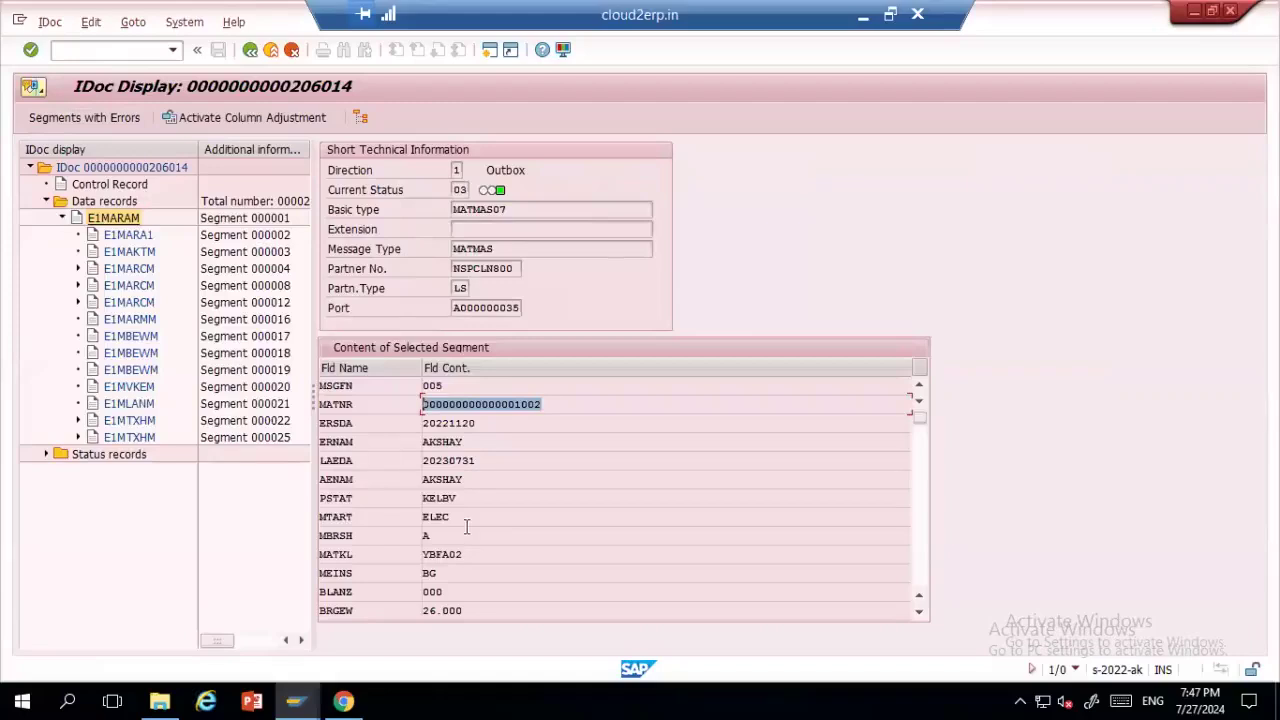
# - View the contents of the E1MAKTM segment and the first two E1MARCM segments, and expand status record 03
pyautogui.click(136, 254)
pyautogui.click(132, 269)
pyautogui.click(130, 286)
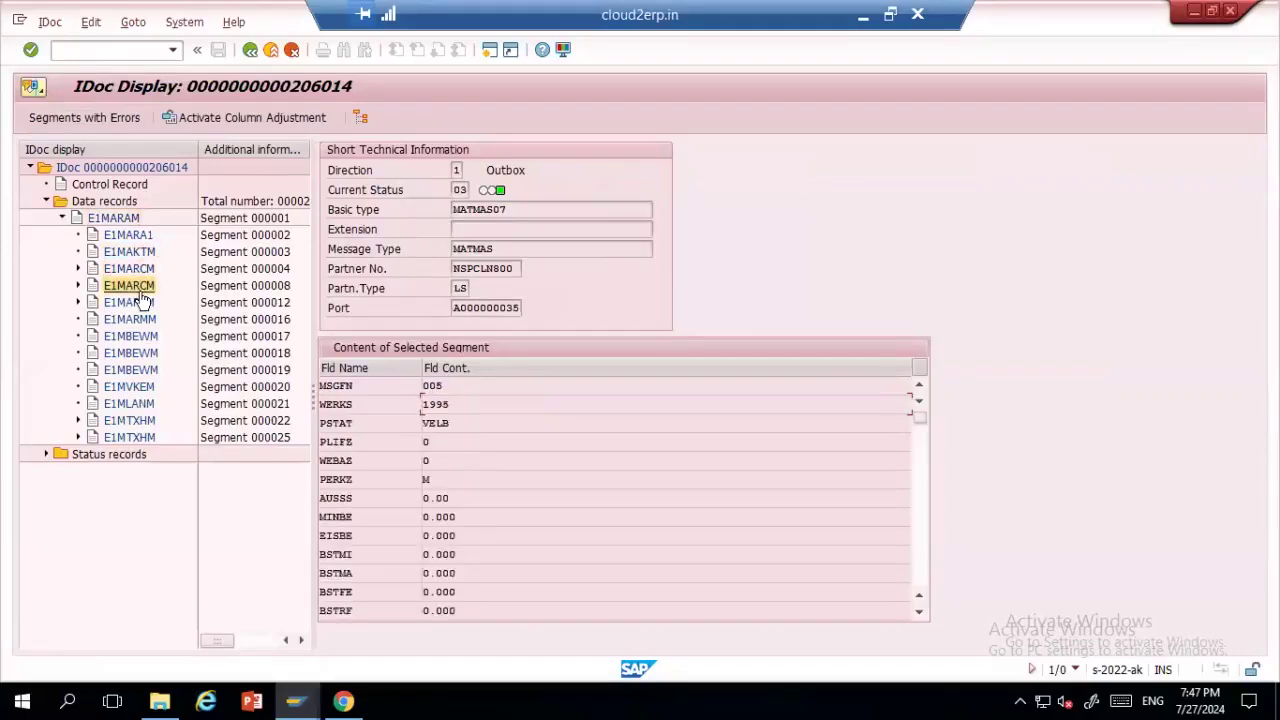
pyautogui.click(46, 455)
pyautogui.click(62, 470)
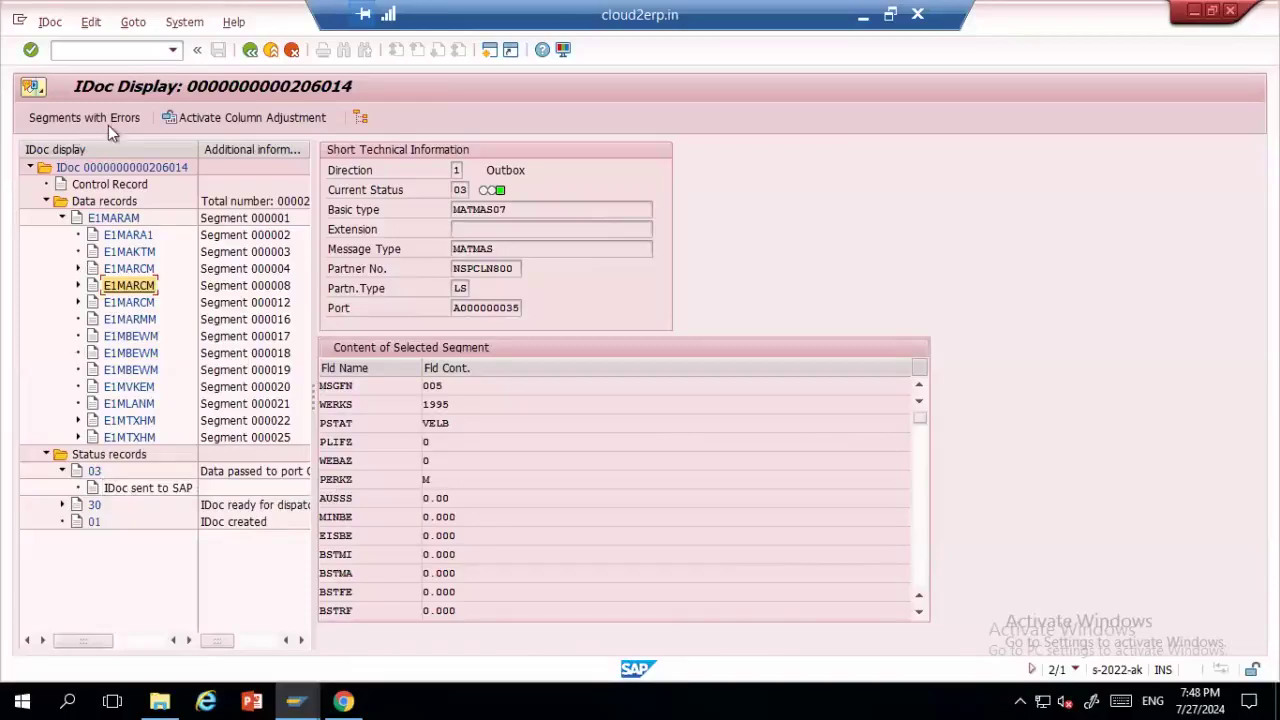
# - Open the control record, examine its basic type and the recipient and sender partner numbers, and return to the IDoc display
pyautogui.doubleClick(108, 187)
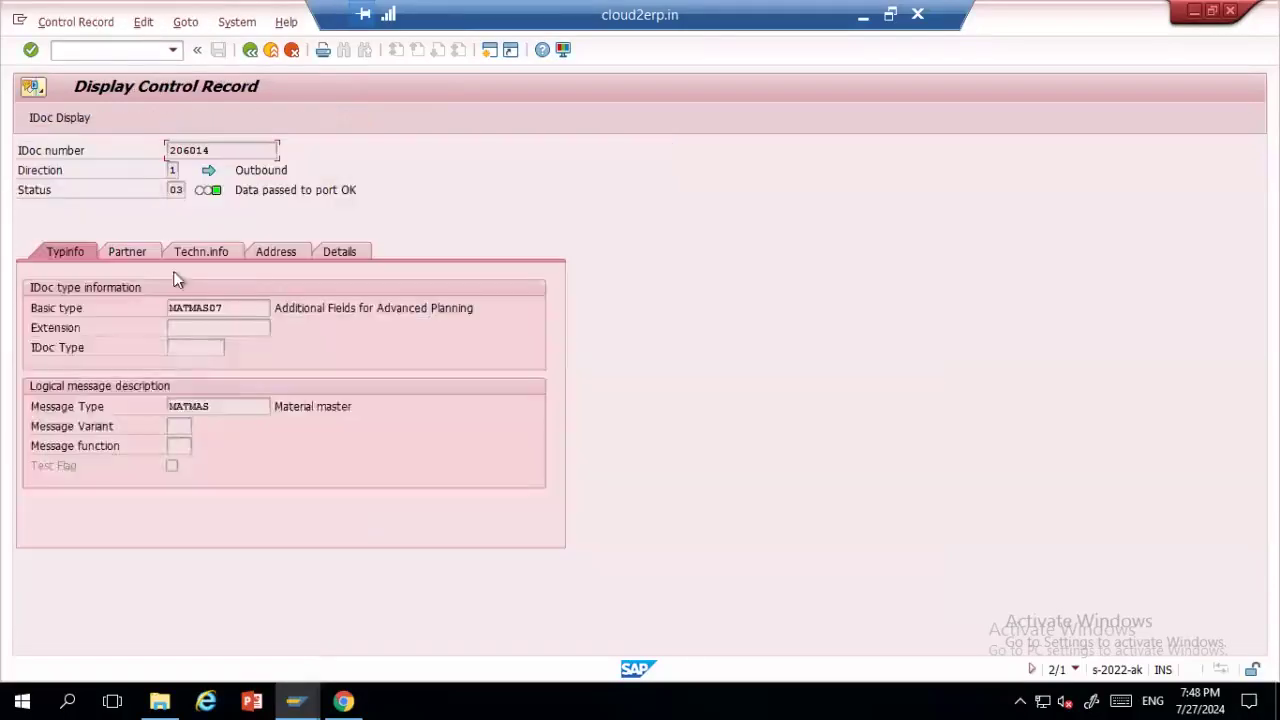
pyautogui.moveTo(232, 309); pyautogui.dragTo(106, 332)
pyautogui.click(134, 256)
pyautogui.click(203, 328)
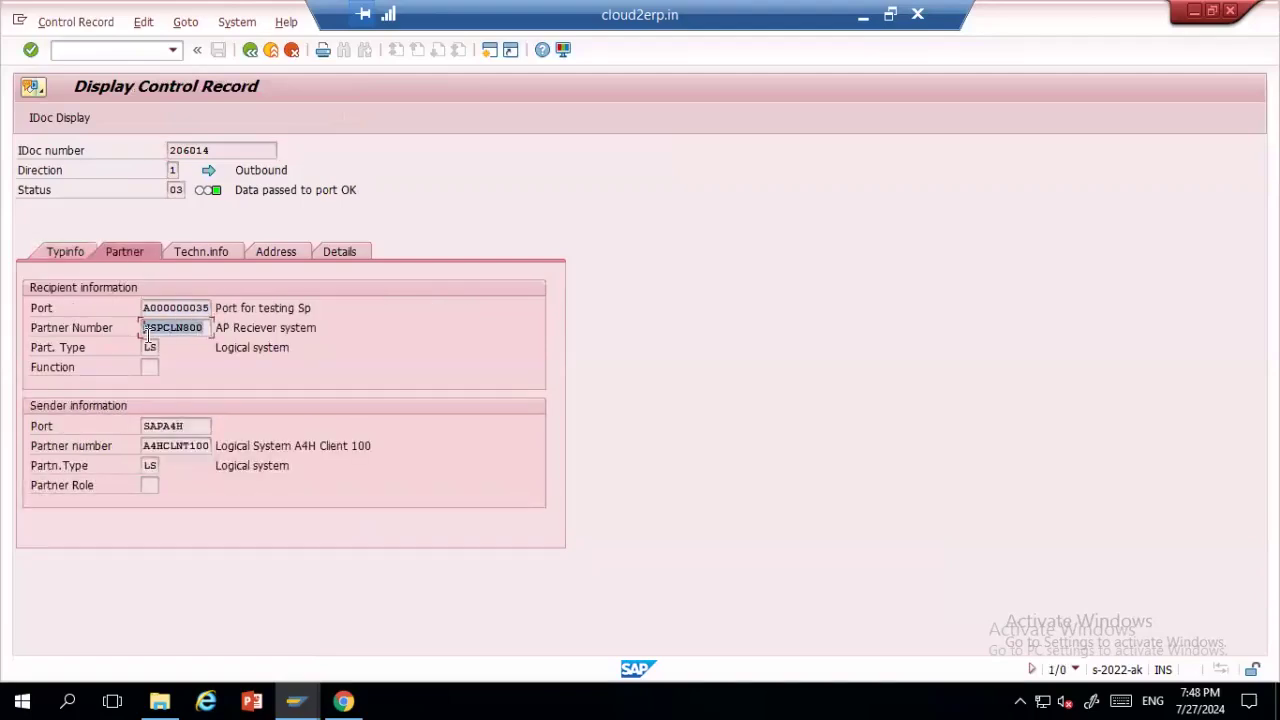
pyautogui.moveTo(210, 446); pyautogui.dragTo(106, 448)
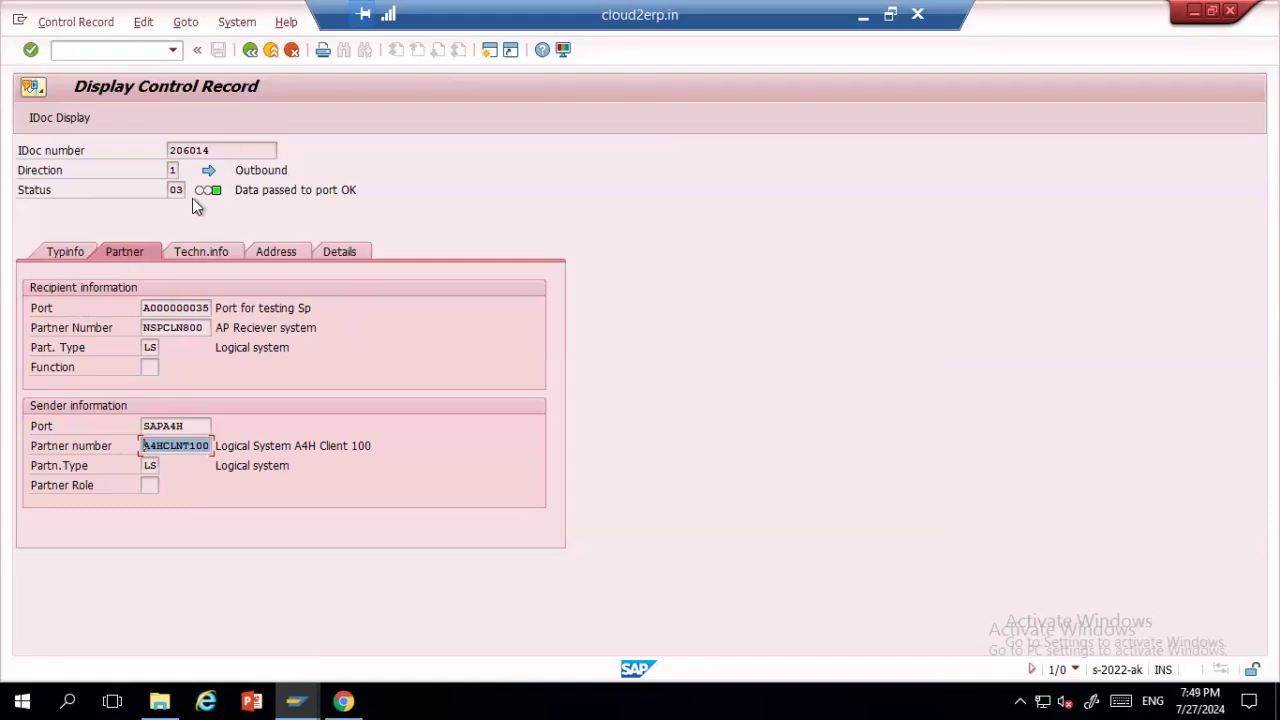
pyautogui.click(250, 50)
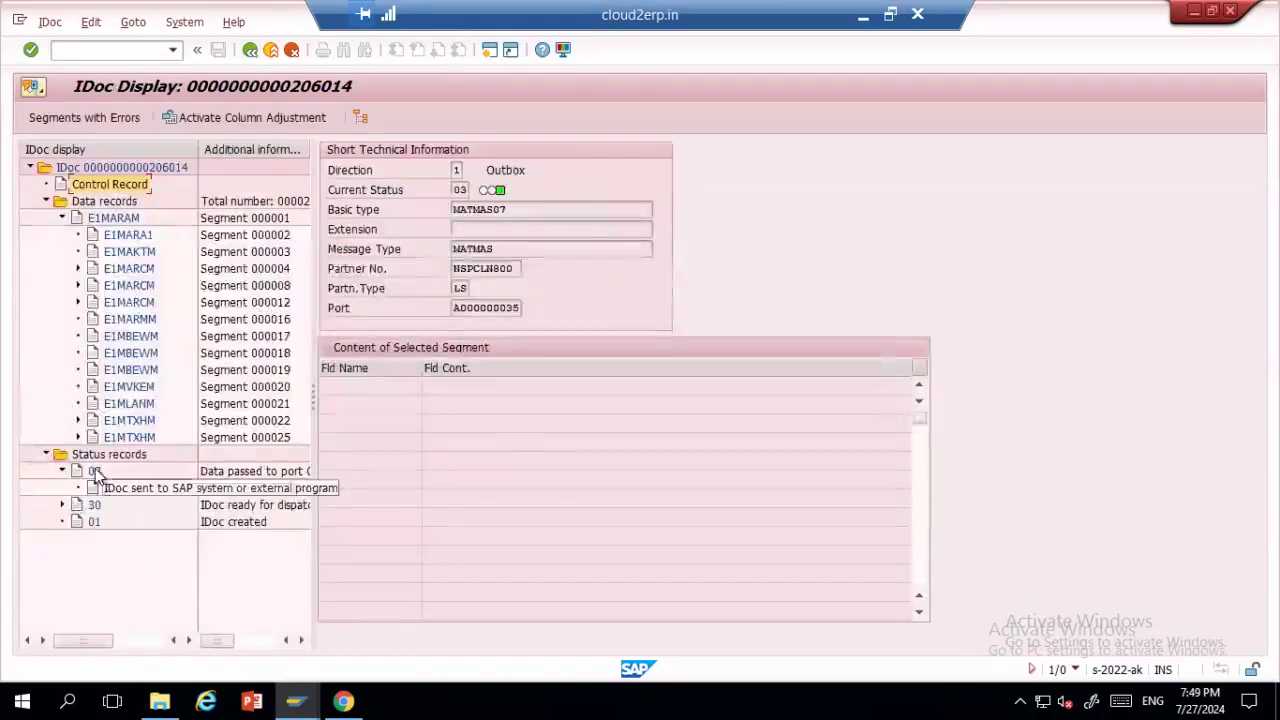